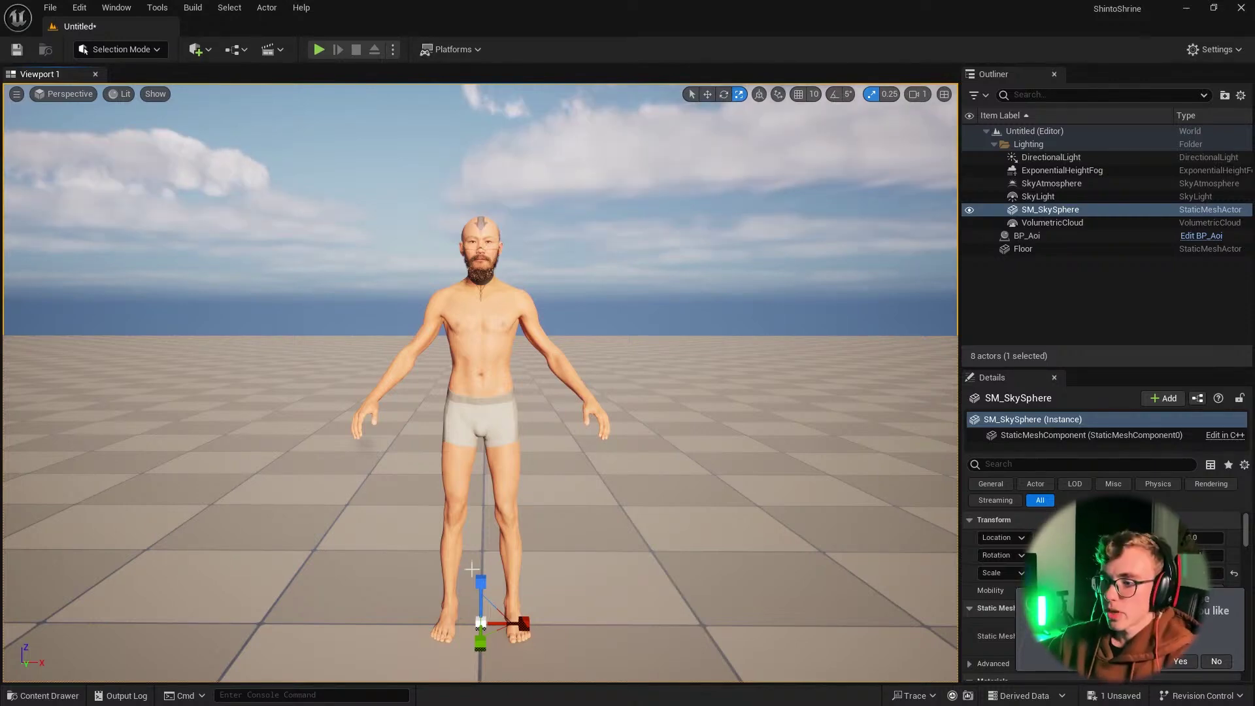
# Step: Cycle the gizmo through move, rotate and scale modes and scroll the viewport
pyautogui.press('w')
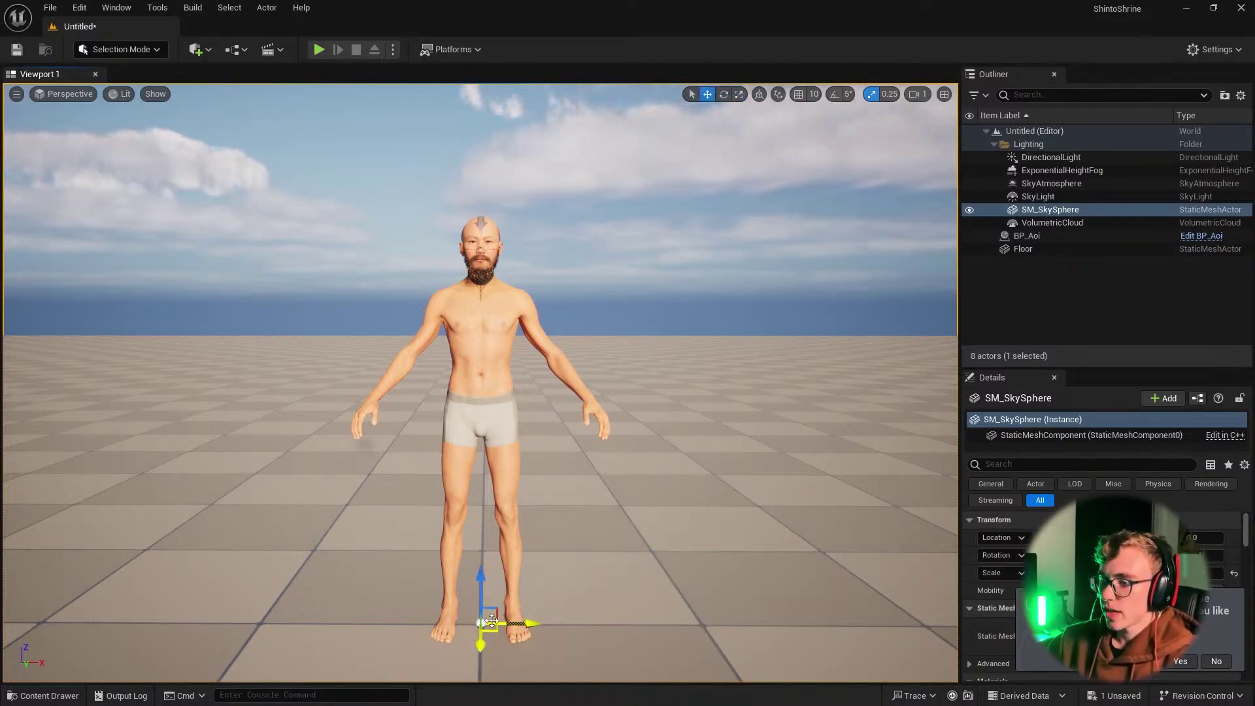
pyautogui.press('e')
pyautogui.press('r')
pyautogui.scroll(-3, 541, 541)
pyautogui.scroll(-3, 541, 542)
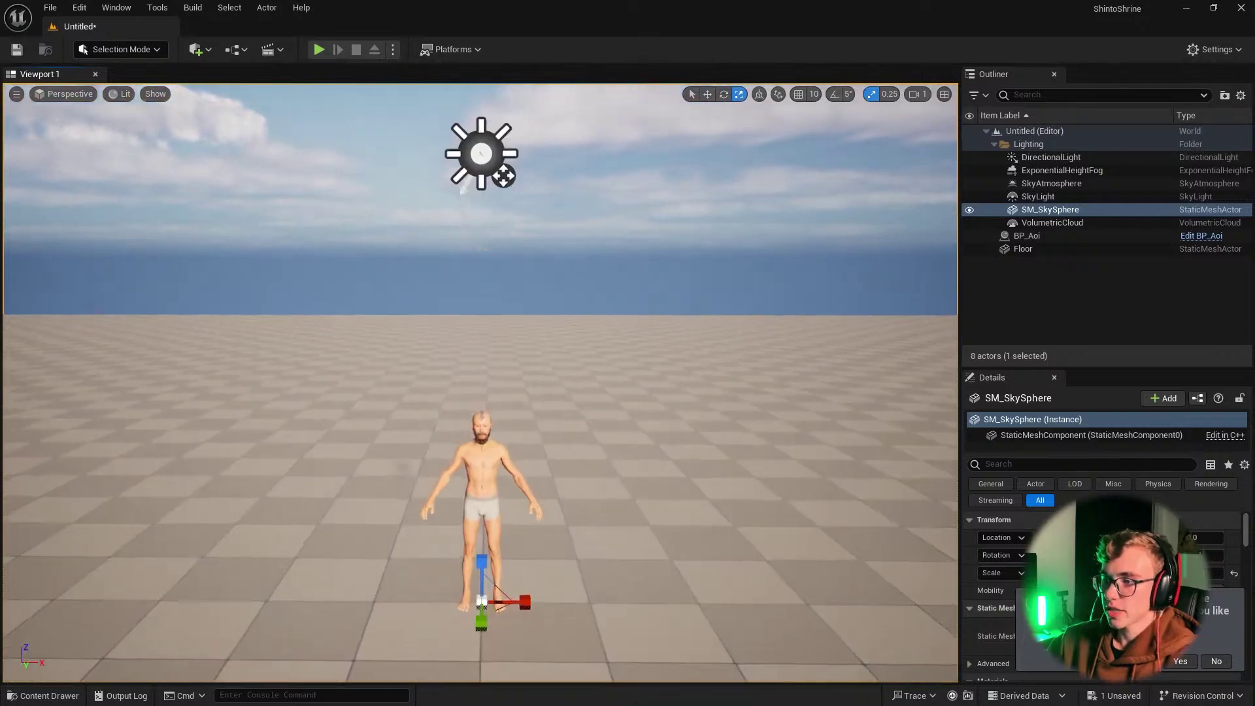
pyautogui.scroll(2, 540, 541)
pyautogui.scroll(1, 540, 542)
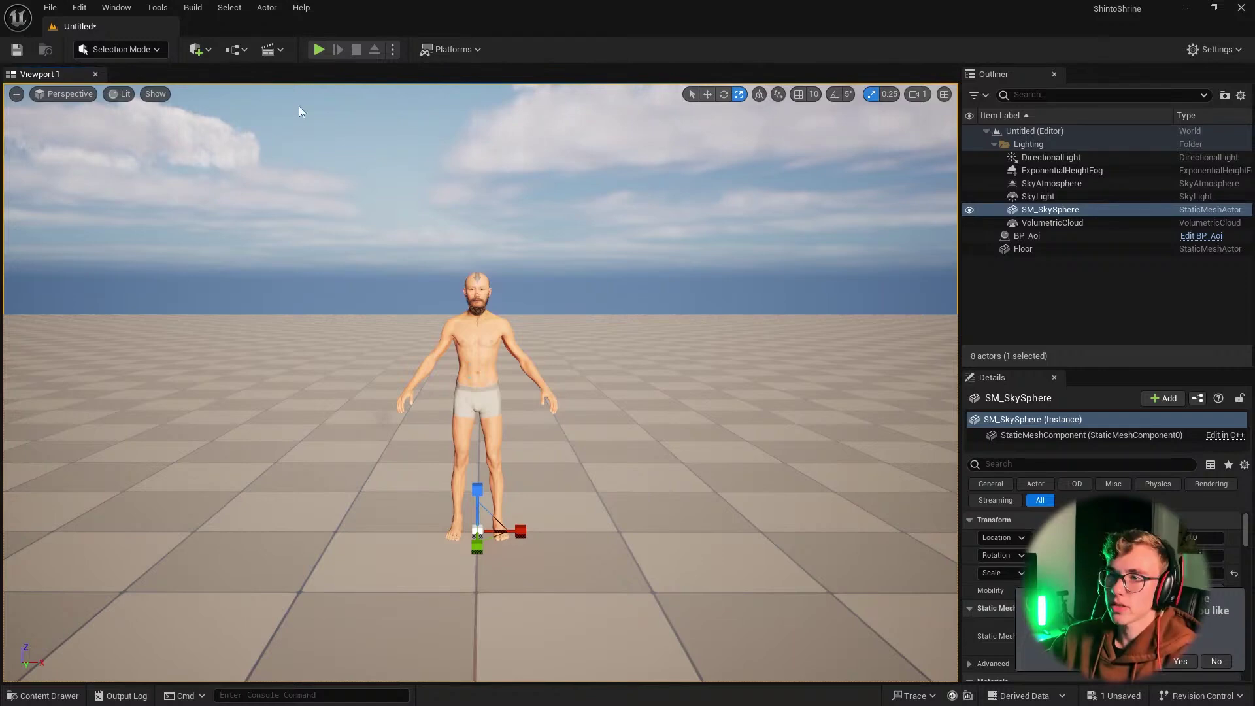
# Step: Add a new level sequence from Cinematics and save it as SeqTutorial in Seq
pyautogui.click(279, 49)
pyautogui.click(286, 87)
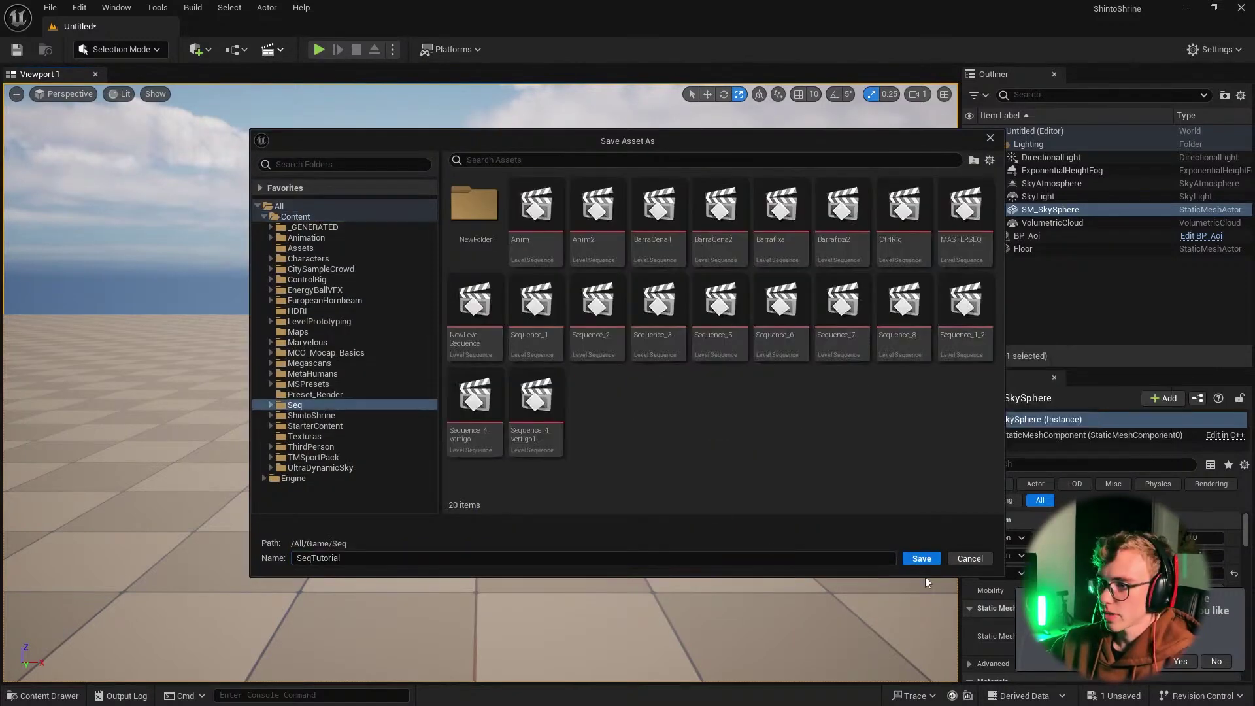
pyautogui.click(933, 561)
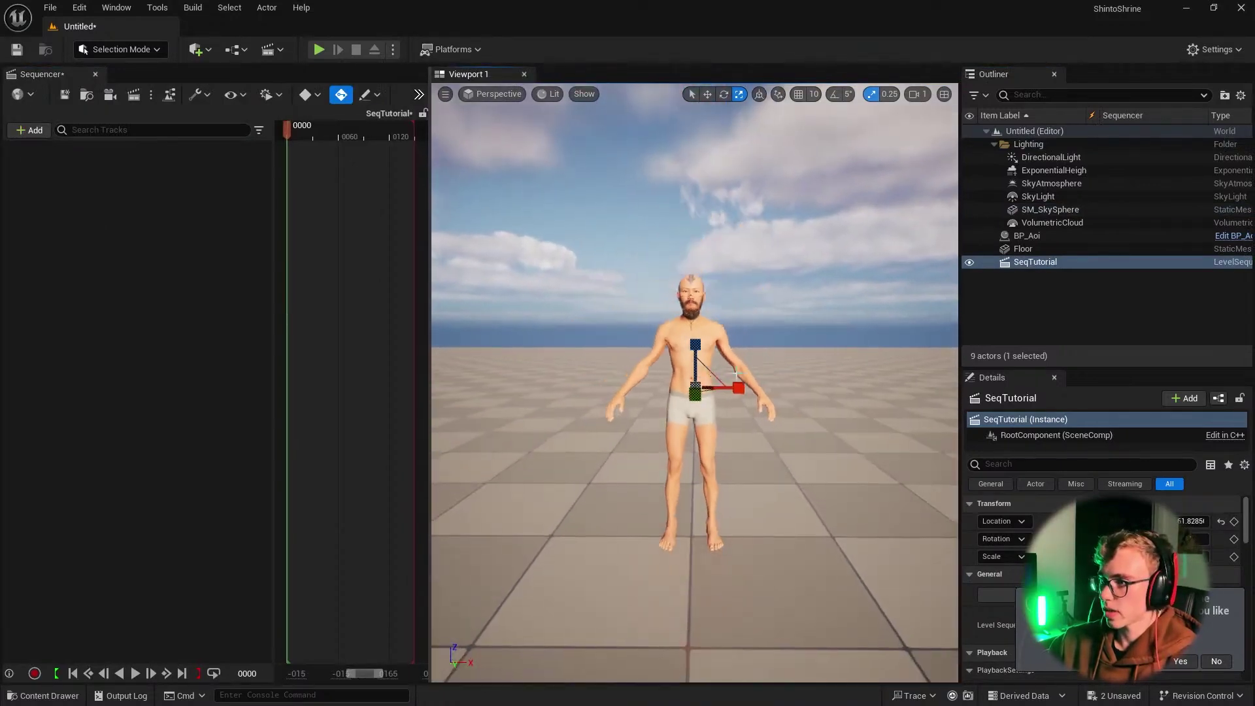
# Step: Drag BP_Aoi from the Outliner into Sequencer, adding its Body and Face control rig tracks
pyautogui.click(1026, 236)
pyautogui.moveTo(1069, 236); pyautogui.dragTo(992, 444)
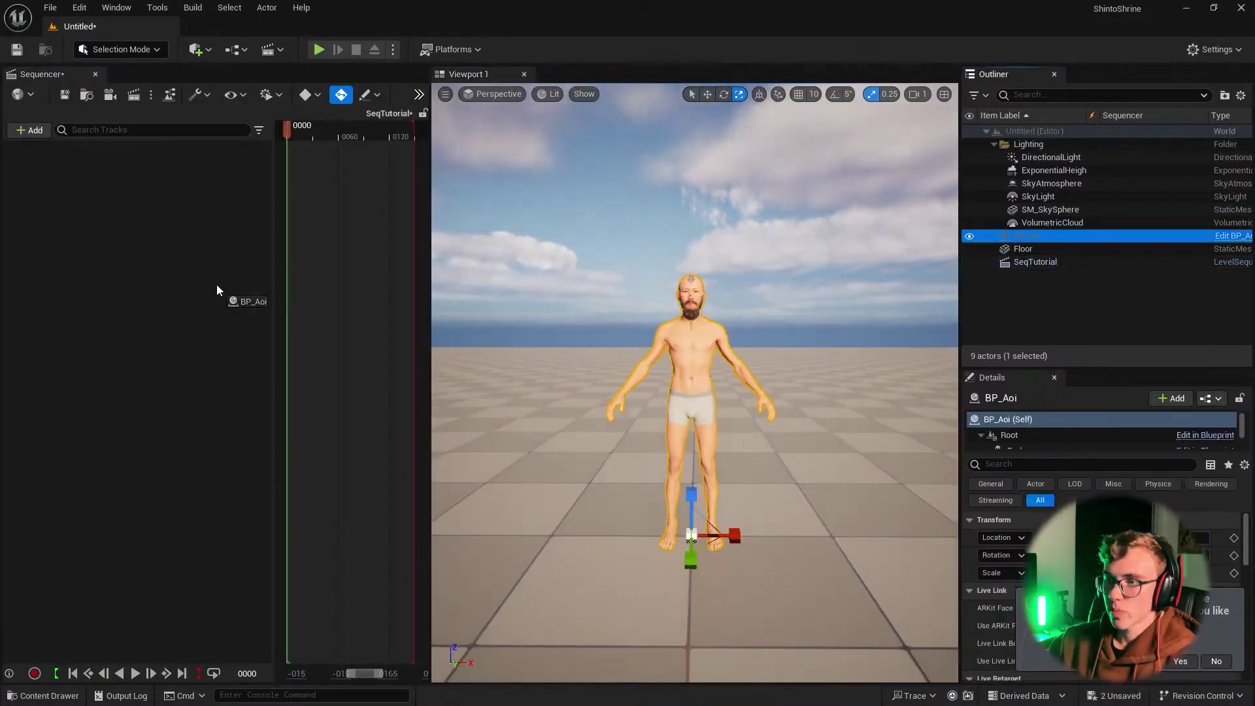
pyautogui.moveTo(217, 285); pyautogui.dragTo(217, 285)
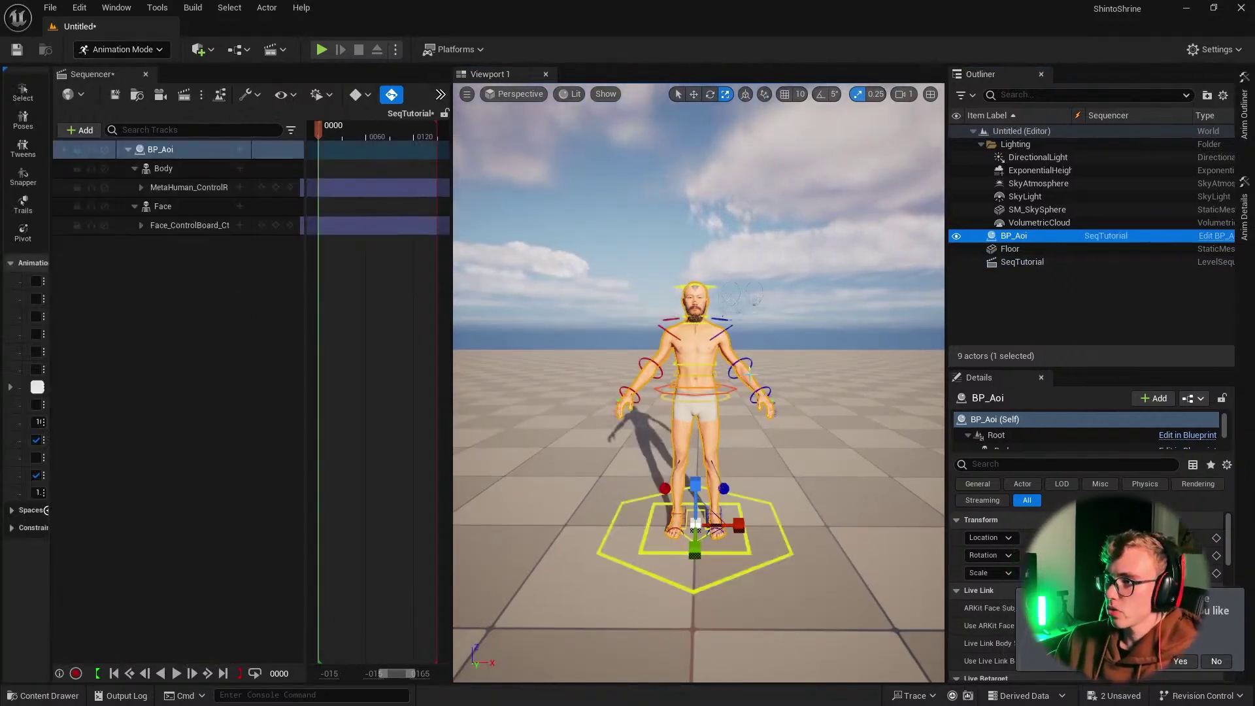
pyautogui.moveTo(698, 365); pyautogui.dragTo(697, 392, button='right')
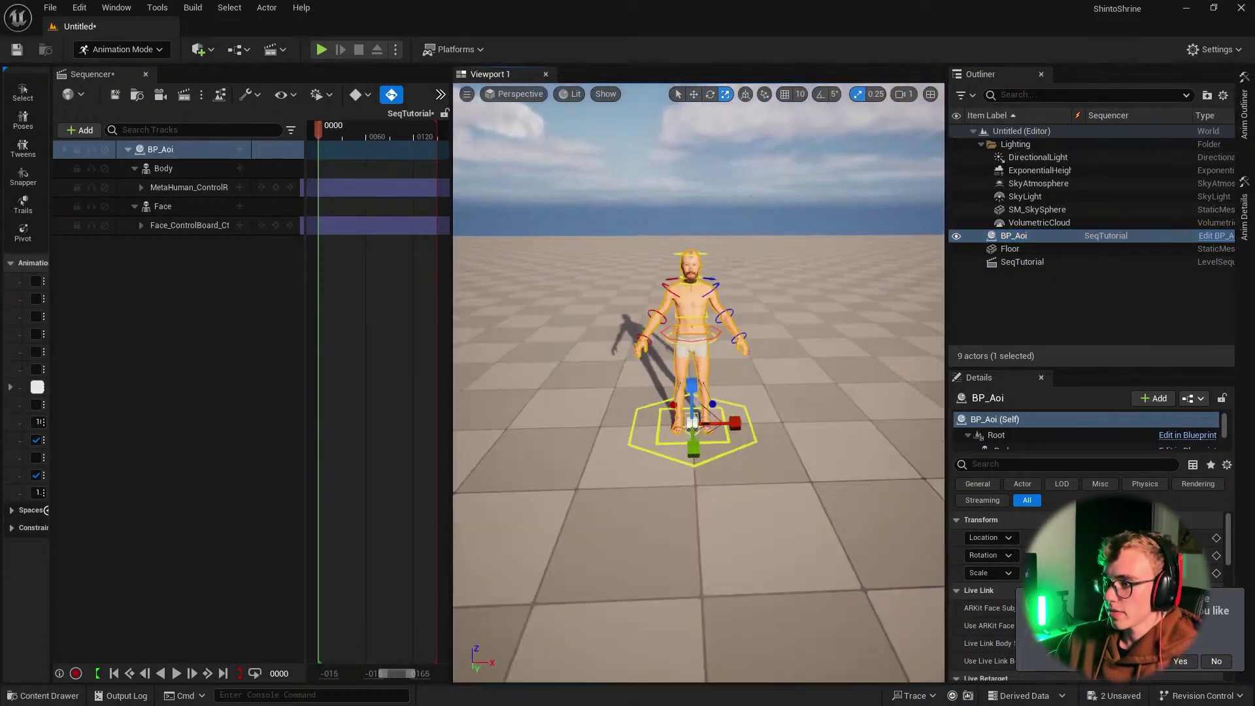
pyautogui.keyDown('alt'); pyautogui.moveTo(698, 392); pyautogui.dragTo(784, 392); pyautogui.keyUp('alt')
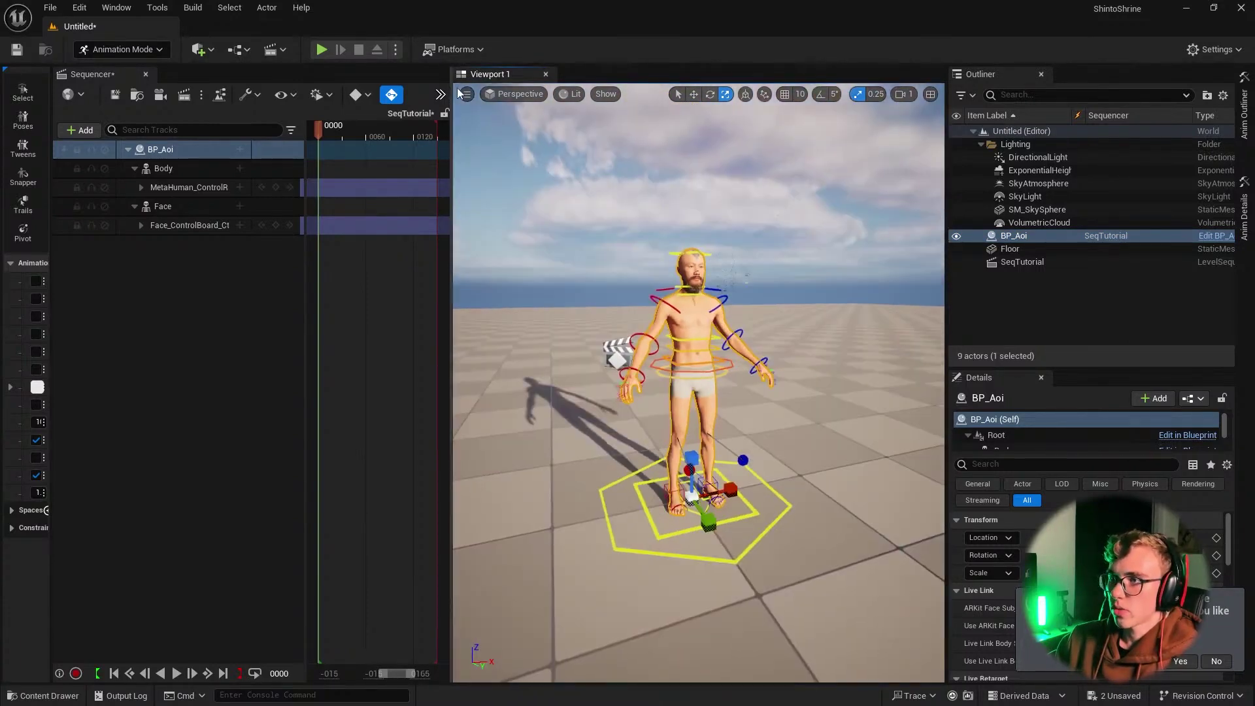
pyautogui.click(467, 94)
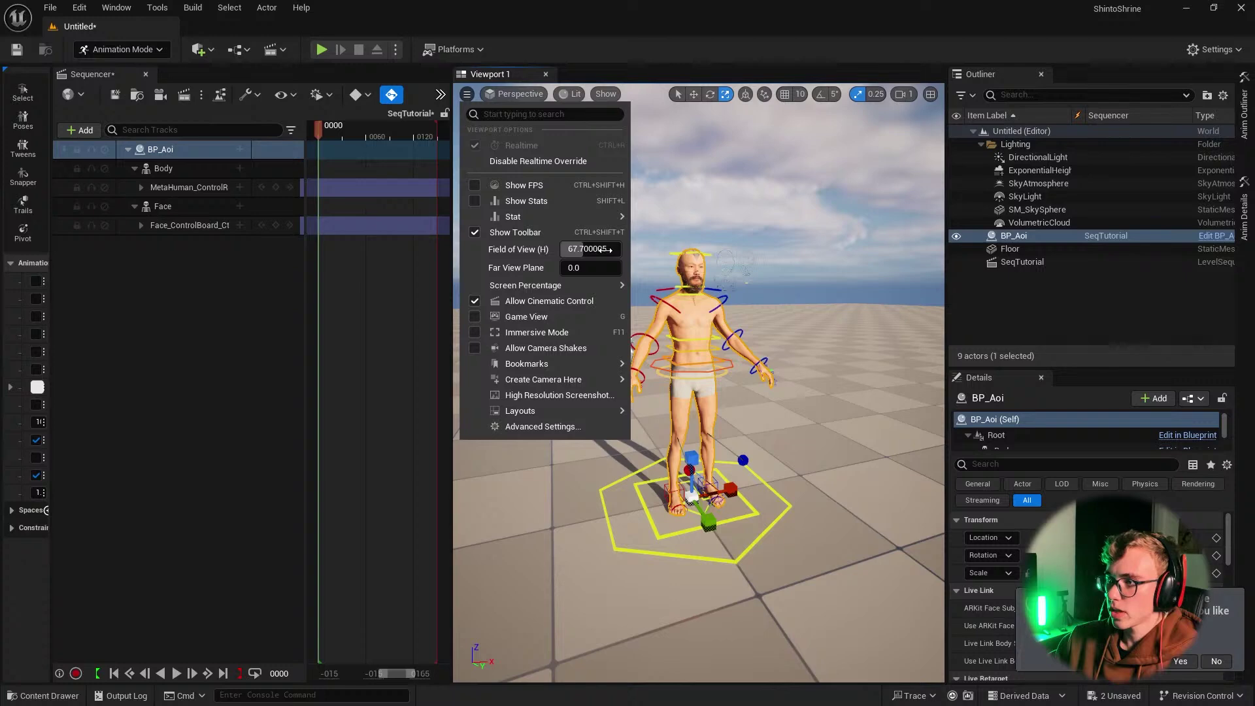
pyautogui.moveTo(608, 249); pyautogui.dragTo(582, 249)
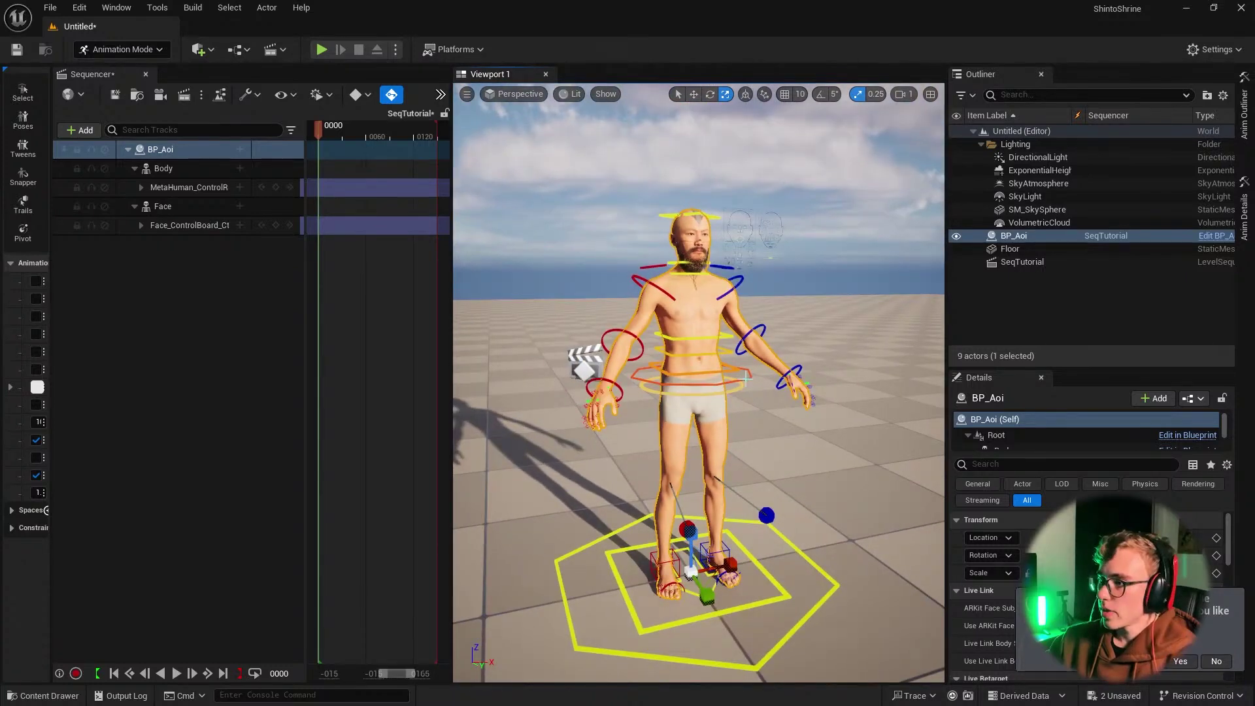
pyautogui.click(745, 379)
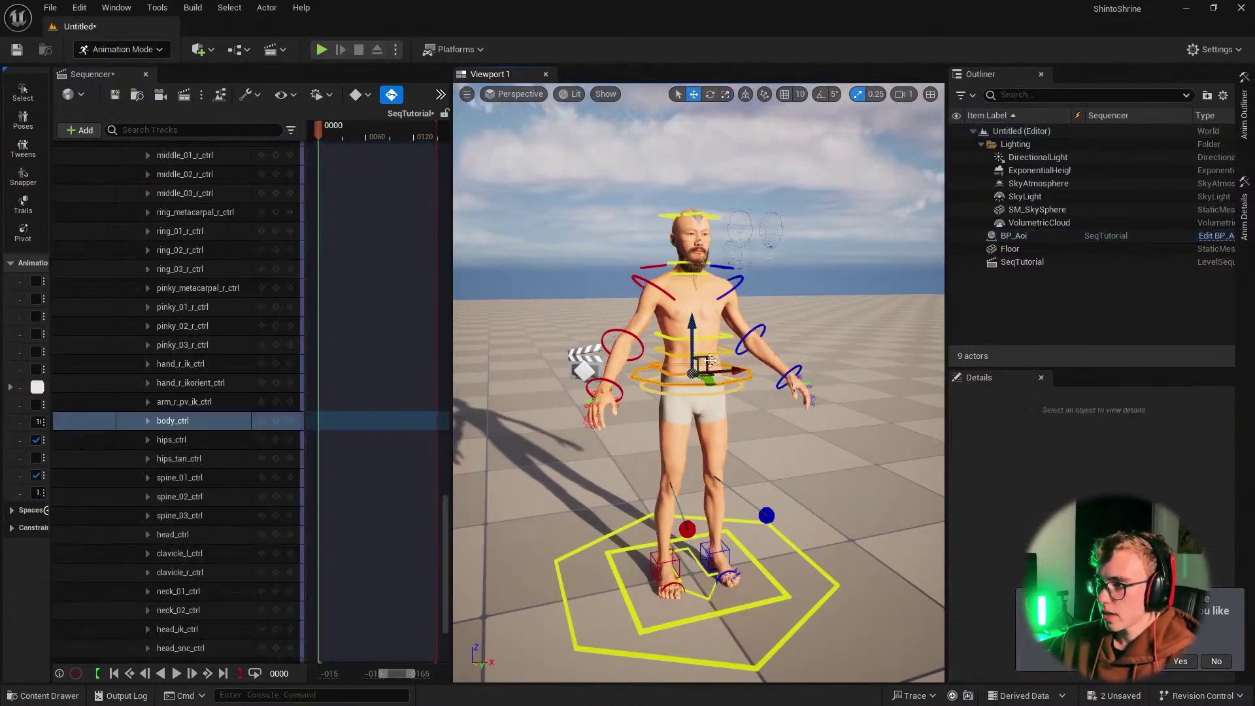
pyautogui.moveTo(710, 351)
pyautogui.mouseDown()
pyautogui.moveTo(705, 407)
pyautogui.moveTo(582, 373)
pyautogui.mouseUp()
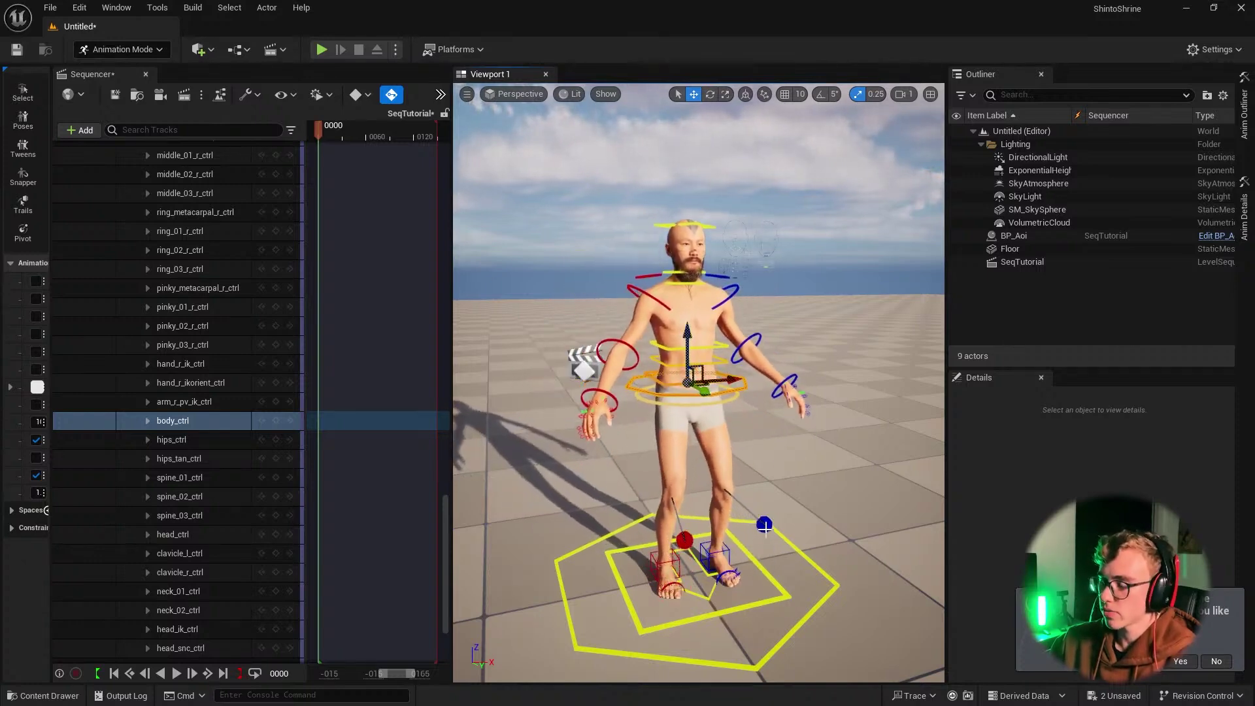
pyautogui.click(698, 551)
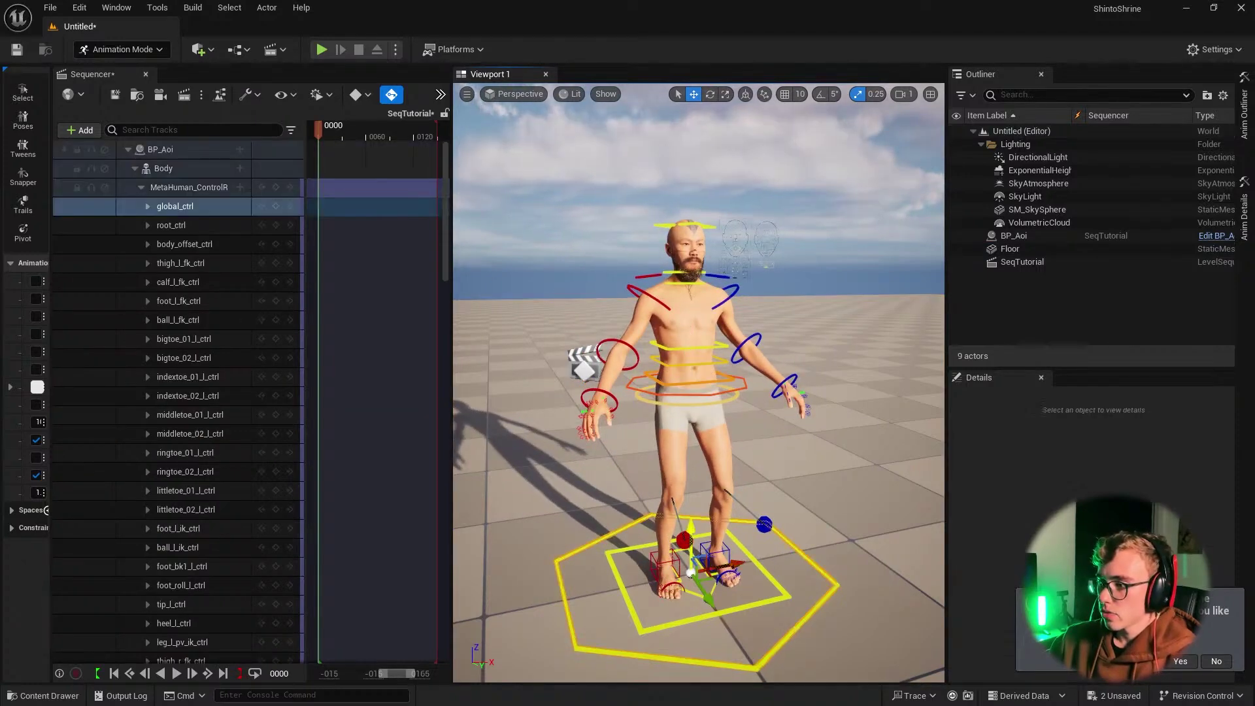
pyautogui.moveTo(690, 573); pyautogui.dragTo(673, 493)
pyautogui.hotkey('ctrl', 'z')
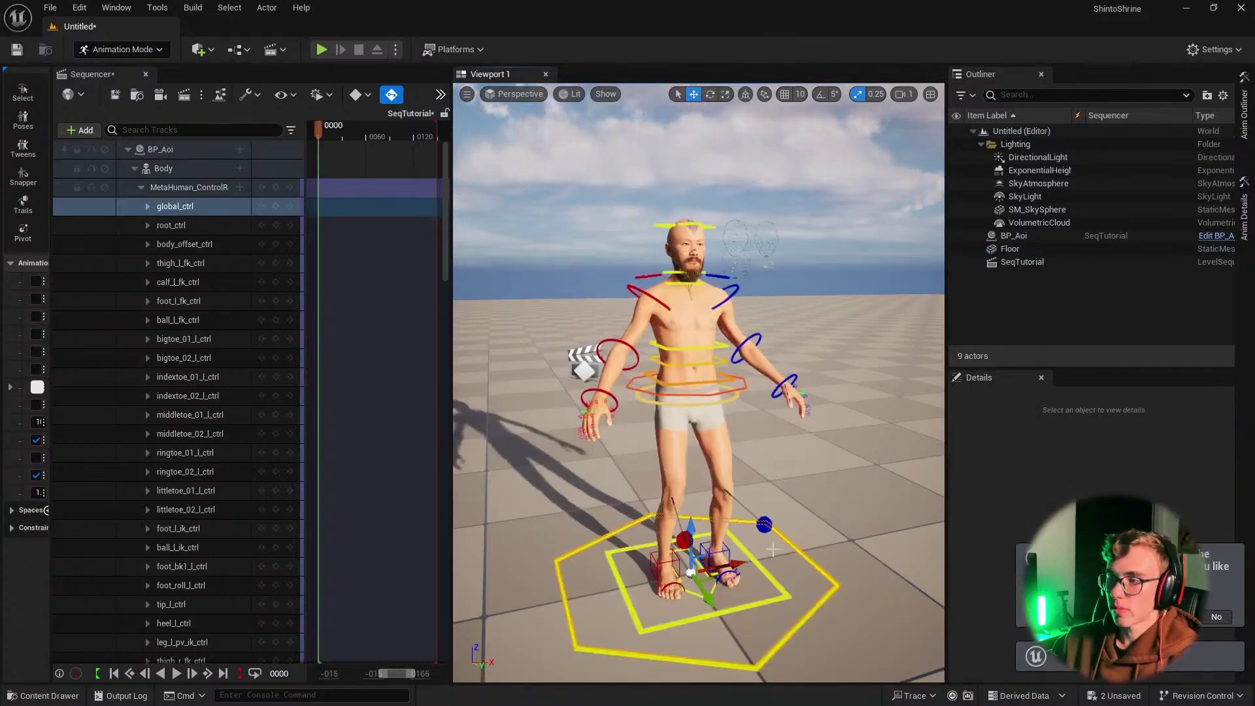
pyautogui.scroll(-5, 819, 520)
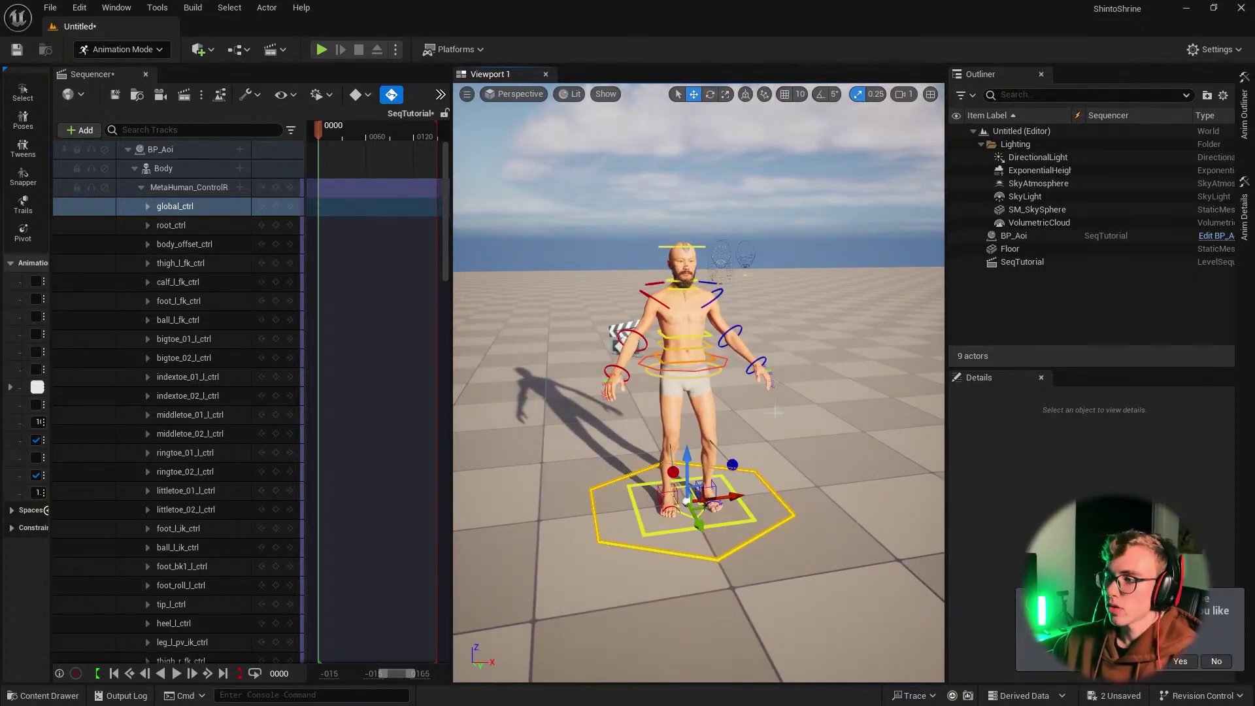
pyautogui.scroll(2, 775, 412)
pyautogui.scroll(3, 776, 412)
pyautogui.scroll(1, 775, 412)
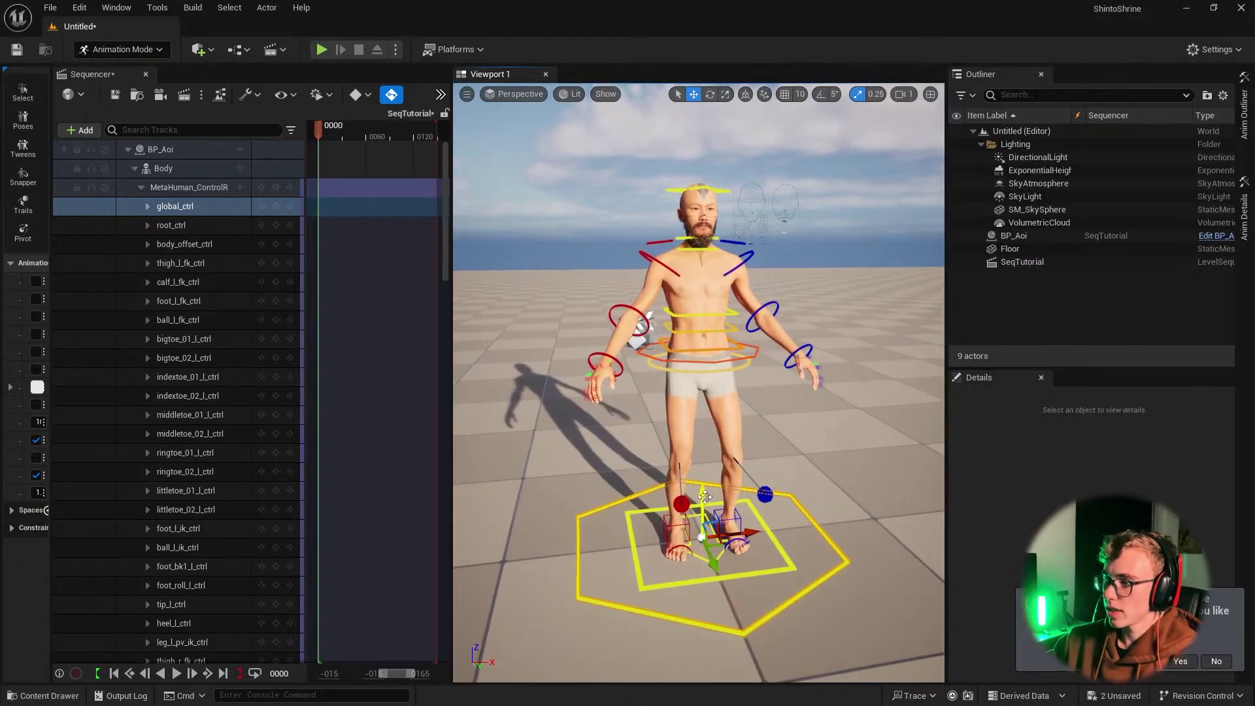
pyautogui.moveTo(704, 497); pyautogui.dragTo(786, 520, button='right')
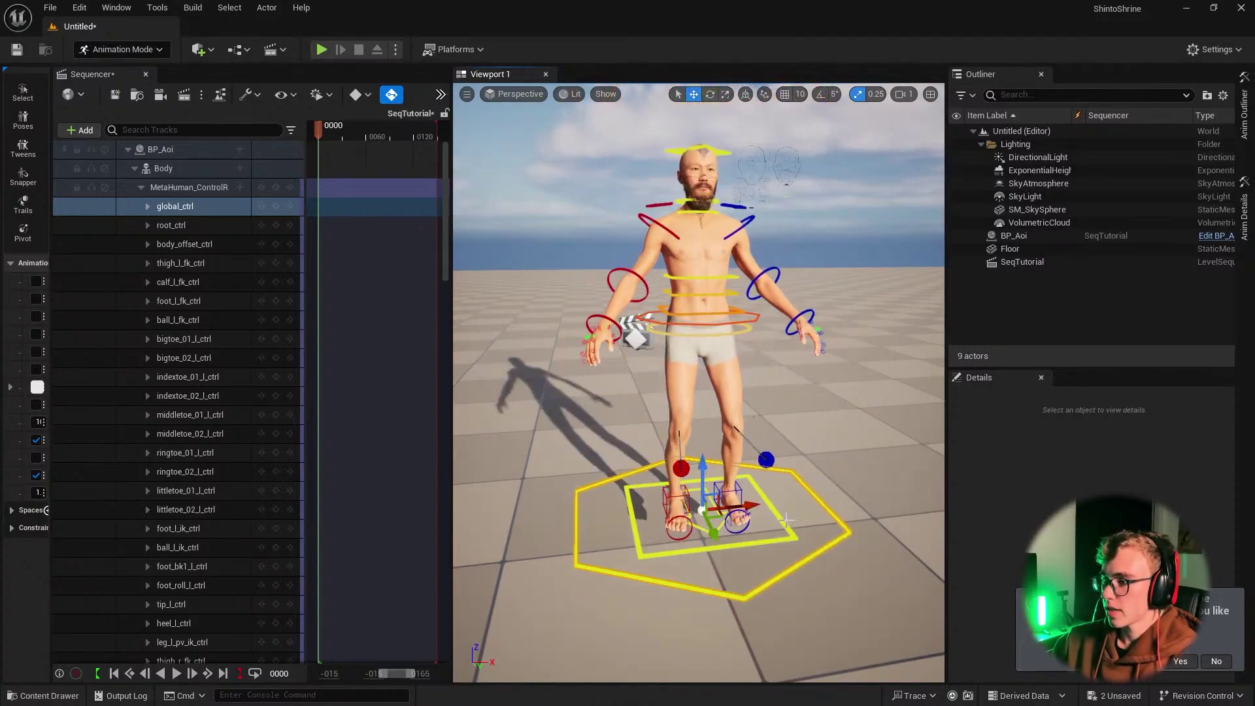
pyautogui.click(778, 518)
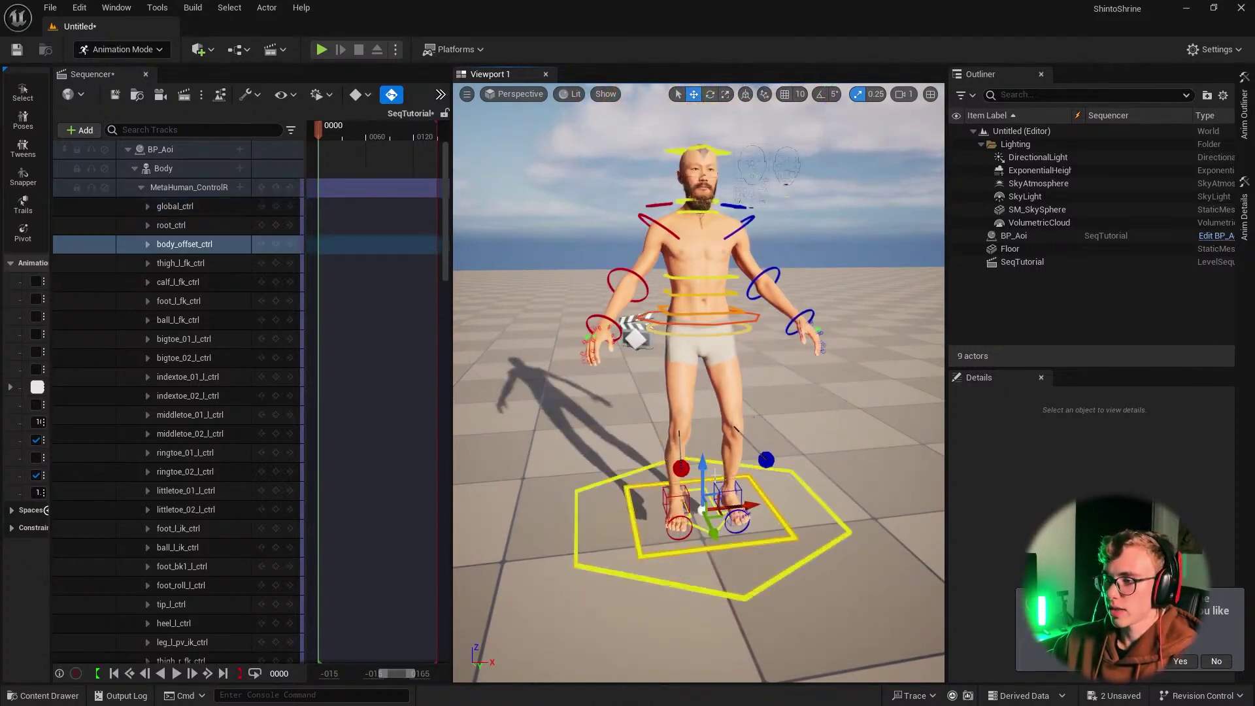
pyautogui.moveTo(703, 472); pyautogui.dragTo(708, 328)
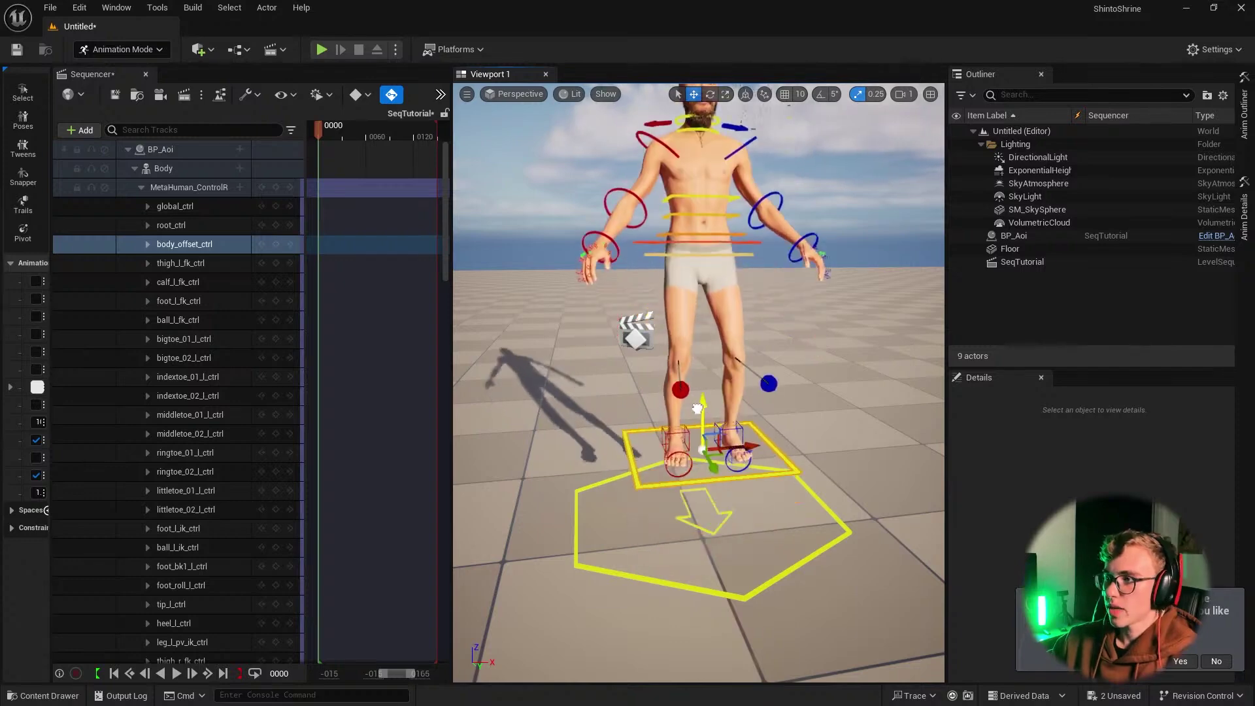
pyautogui.hotkey('ctrl', 'z')
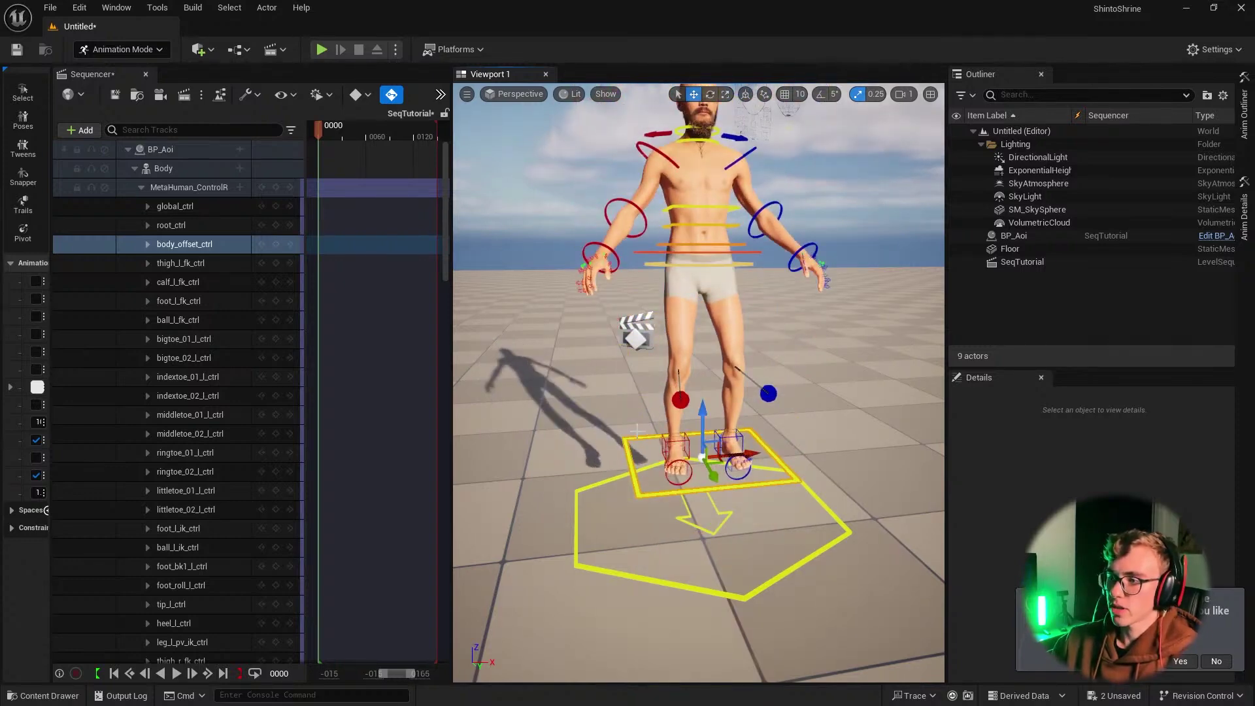
pyautogui.scroll(3, 637, 429)
pyautogui.click(141, 187)
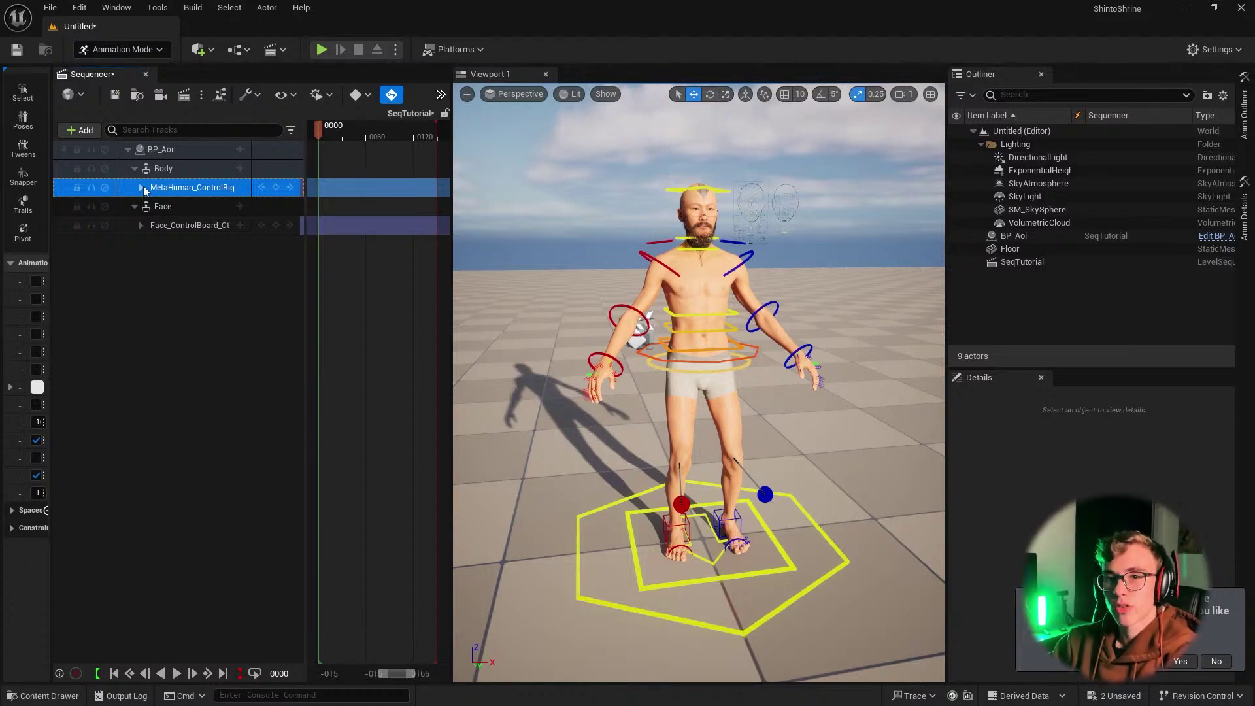
pyautogui.click(701, 239)
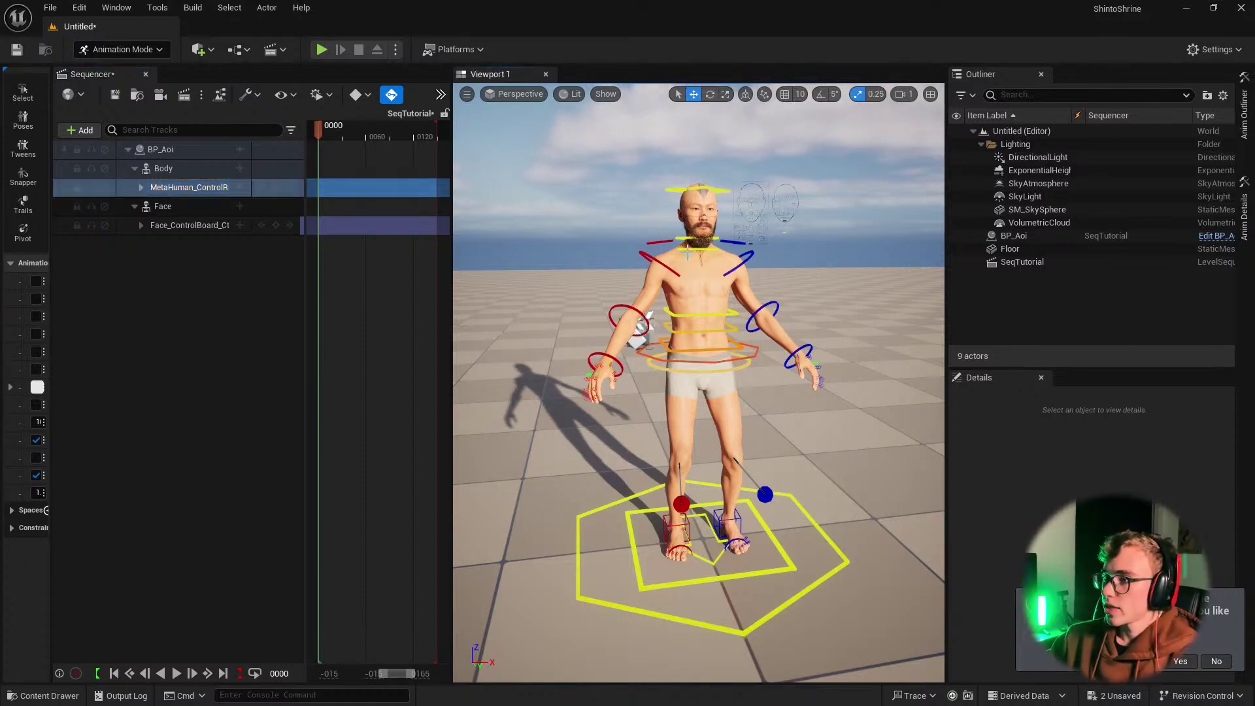
# Step: Rotate BP_Aoi's head_ctrl sideways to 13.707584 and expand its Sequencer row into transform channels
pyautogui.hotkey('shift', '1')
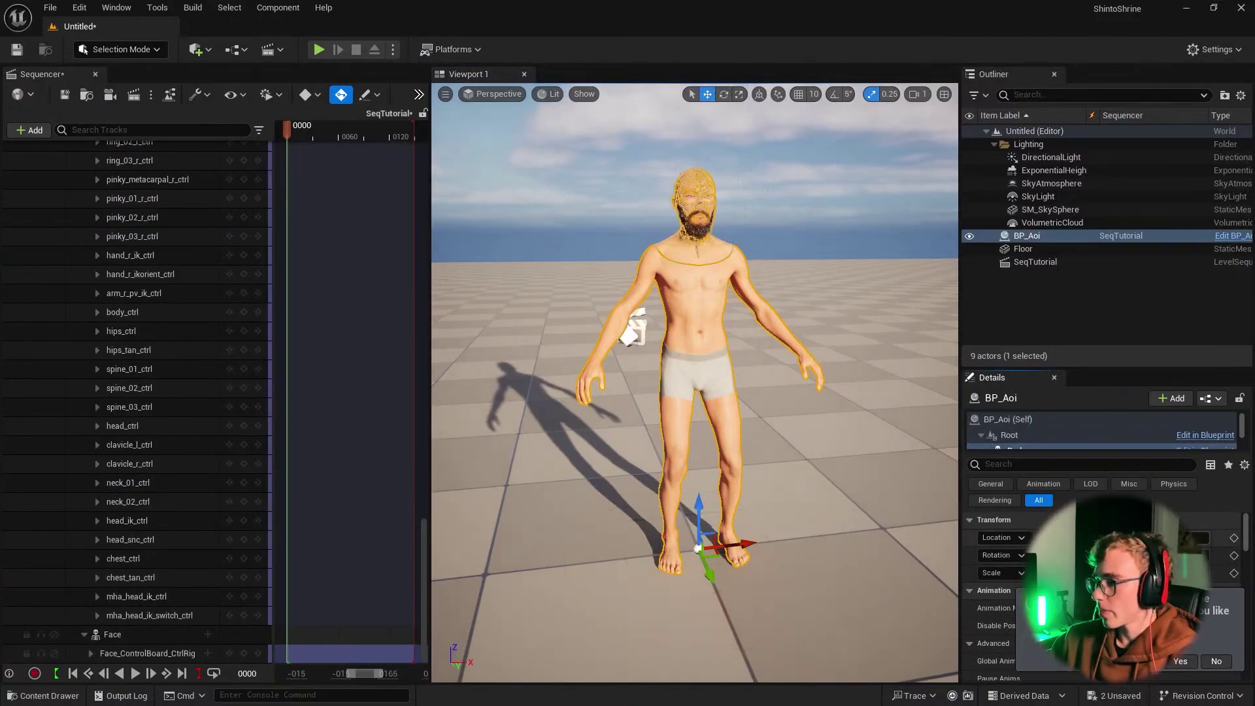
pyautogui.scroll(-3, 841, 449)
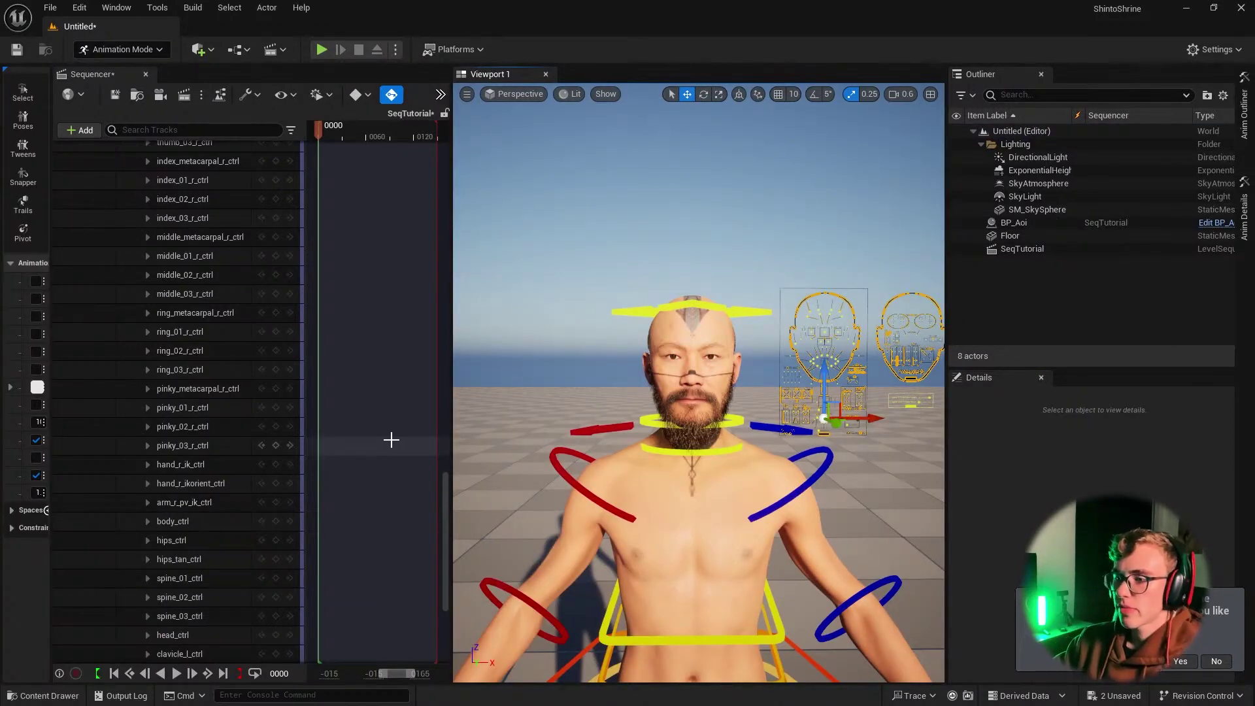
pyautogui.moveTo(445, 495); pyautogui.dragTo(476, 142)
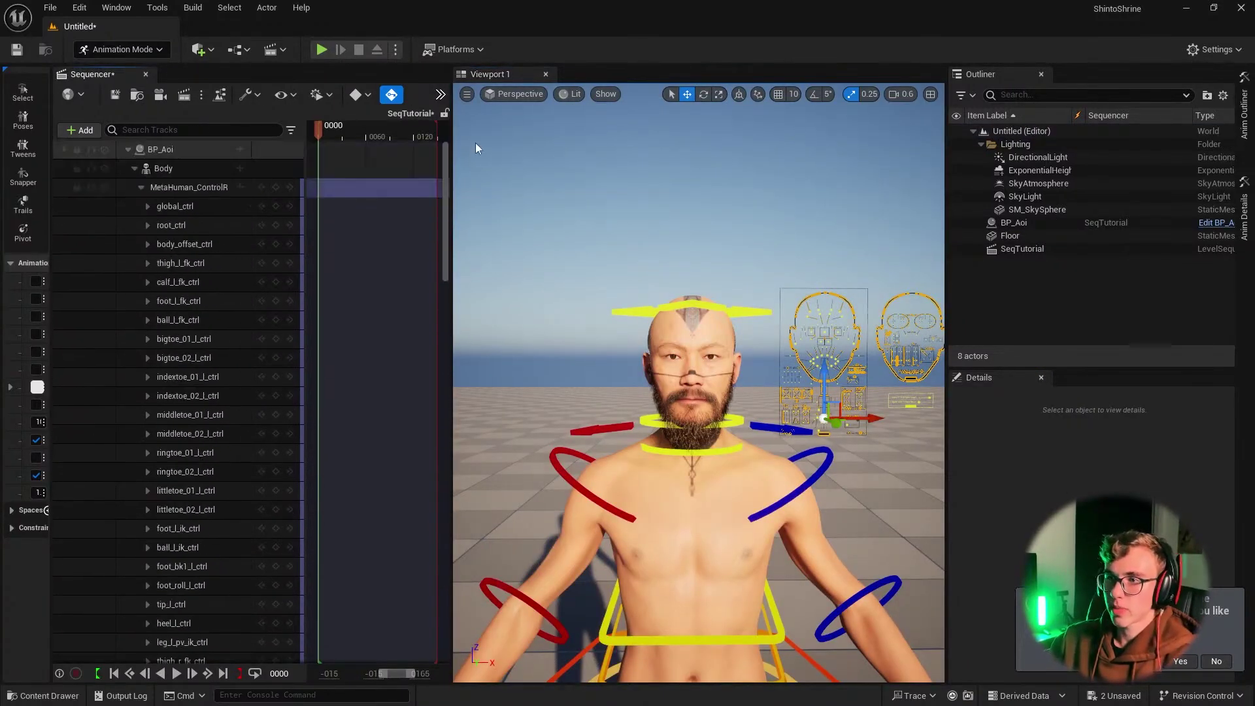
pyautogui.click(659, 338)
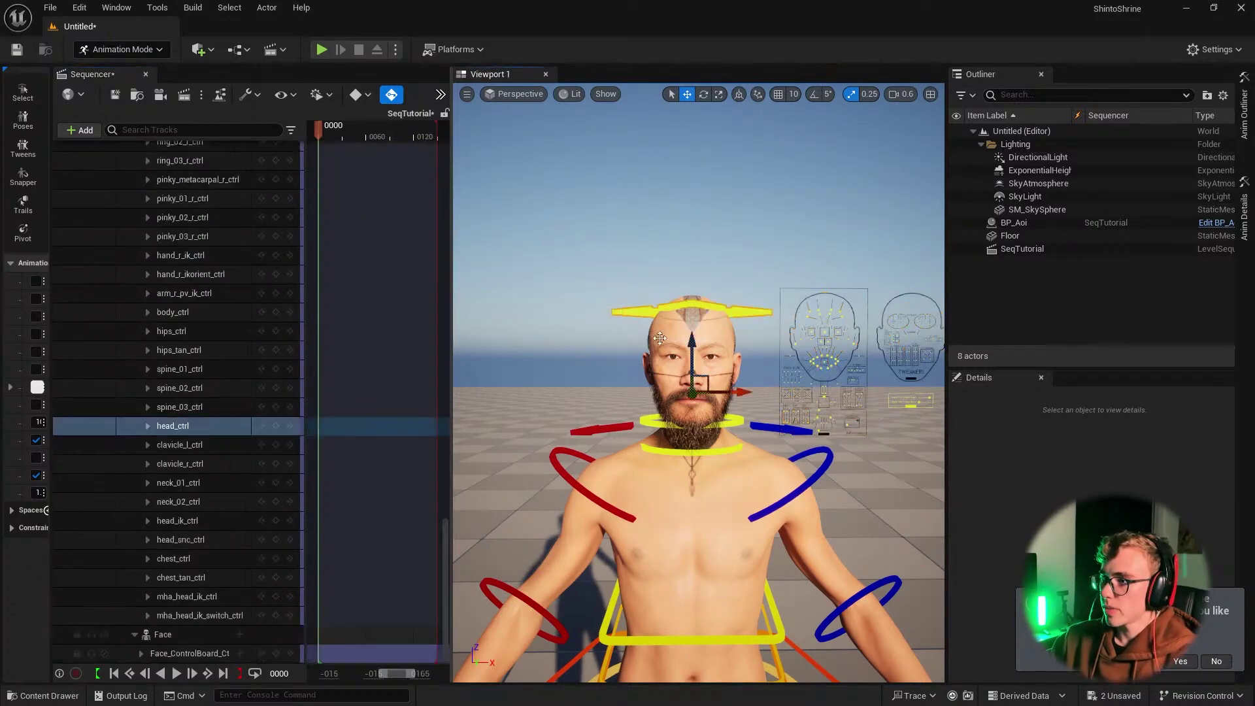
pyautogui.press('e')
pyautogui.moveTo(662, 396); pyautogui.dragTo(693, 396)
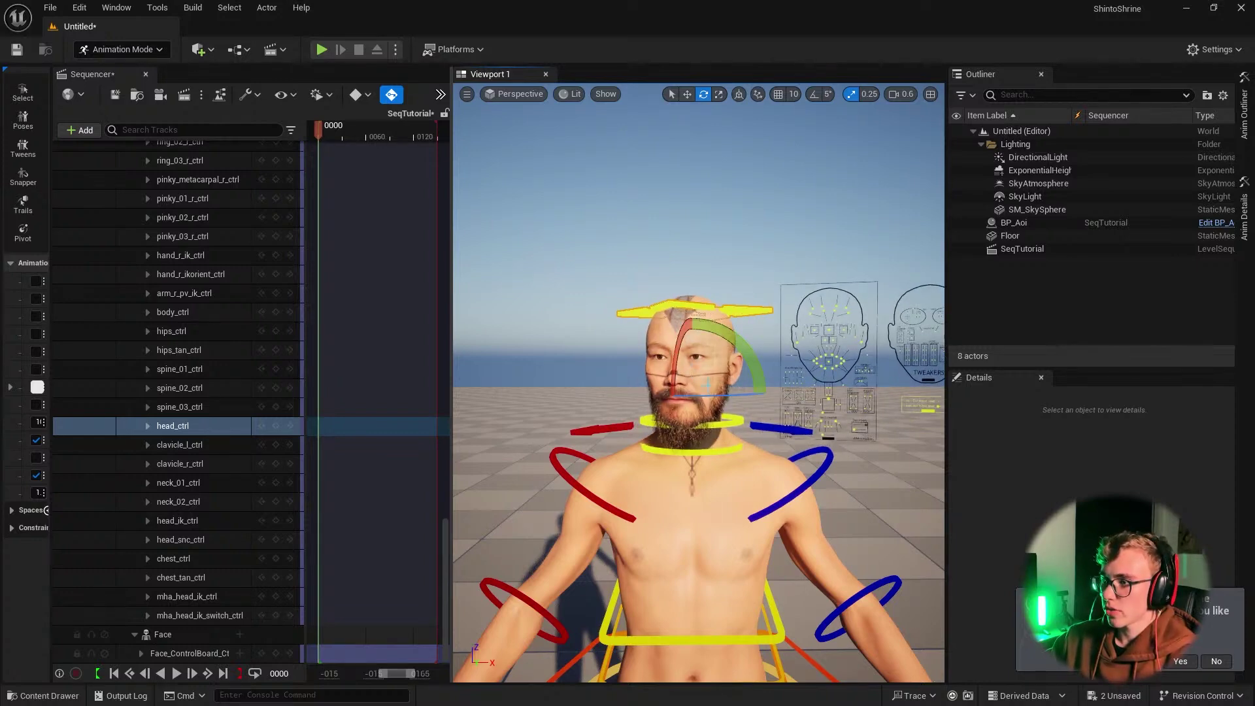
pyautogui.click(177, 429)
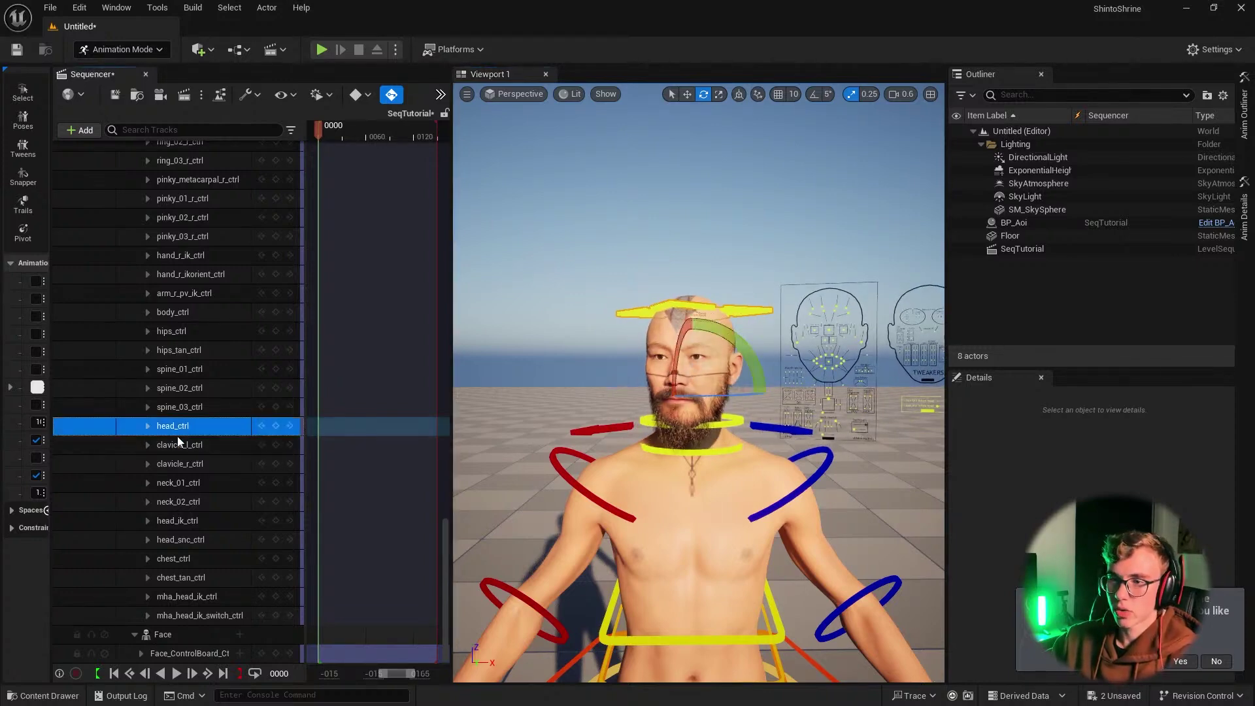
pyautogui.click(148, 425)
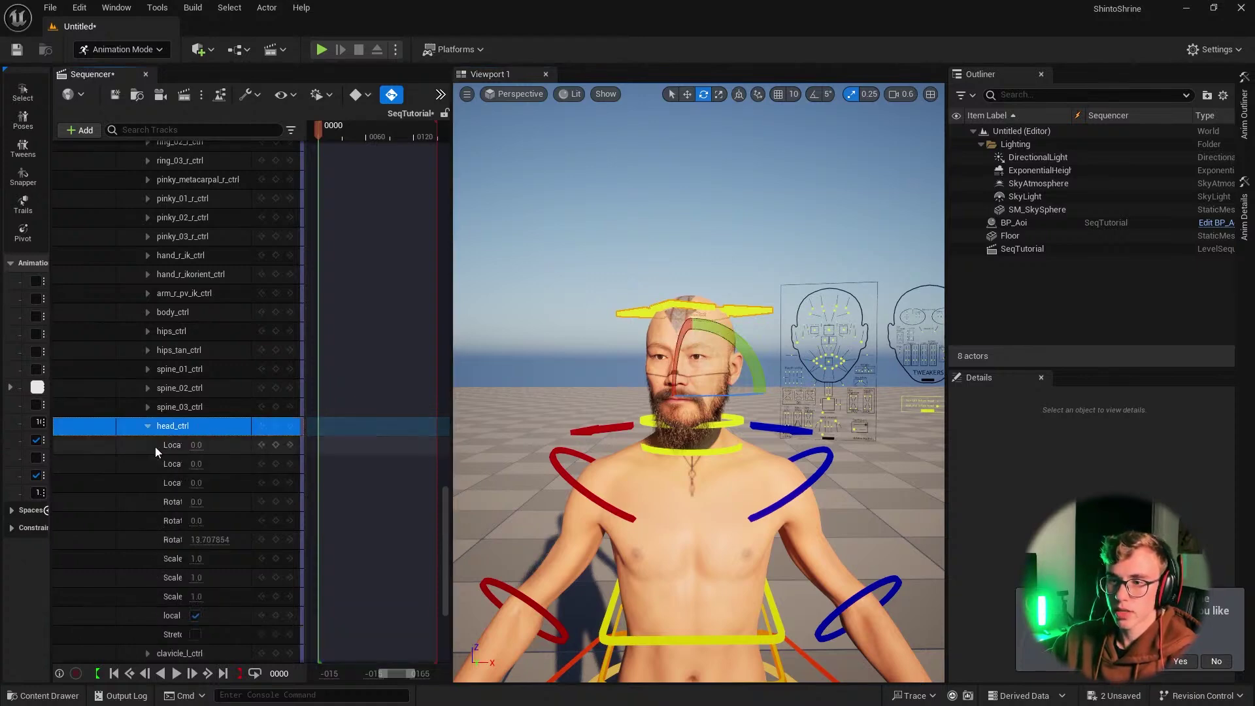
# Step: Add a key on every head_ctrl channel at frame 0000, widening the track list temporarily
pyautogui.scroll(-2, 204, 330)
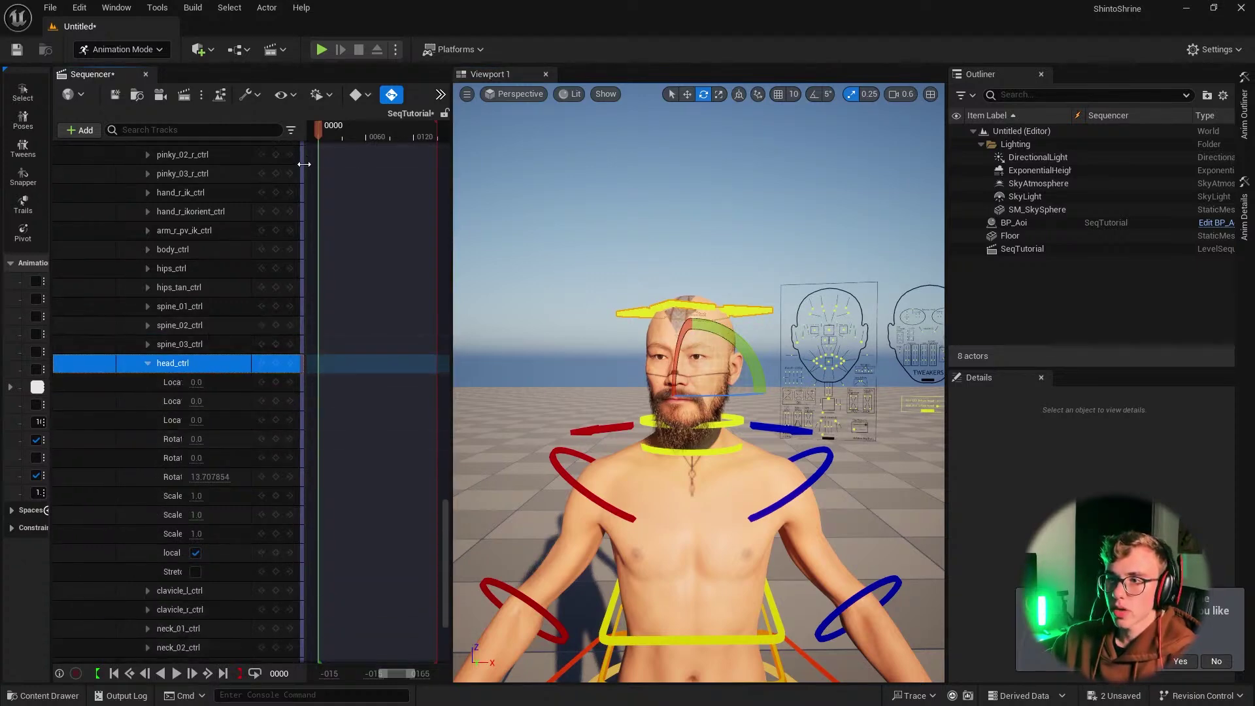
pyautogui.moveTo(303, 167); pyautogui.dragTo(381, 178)
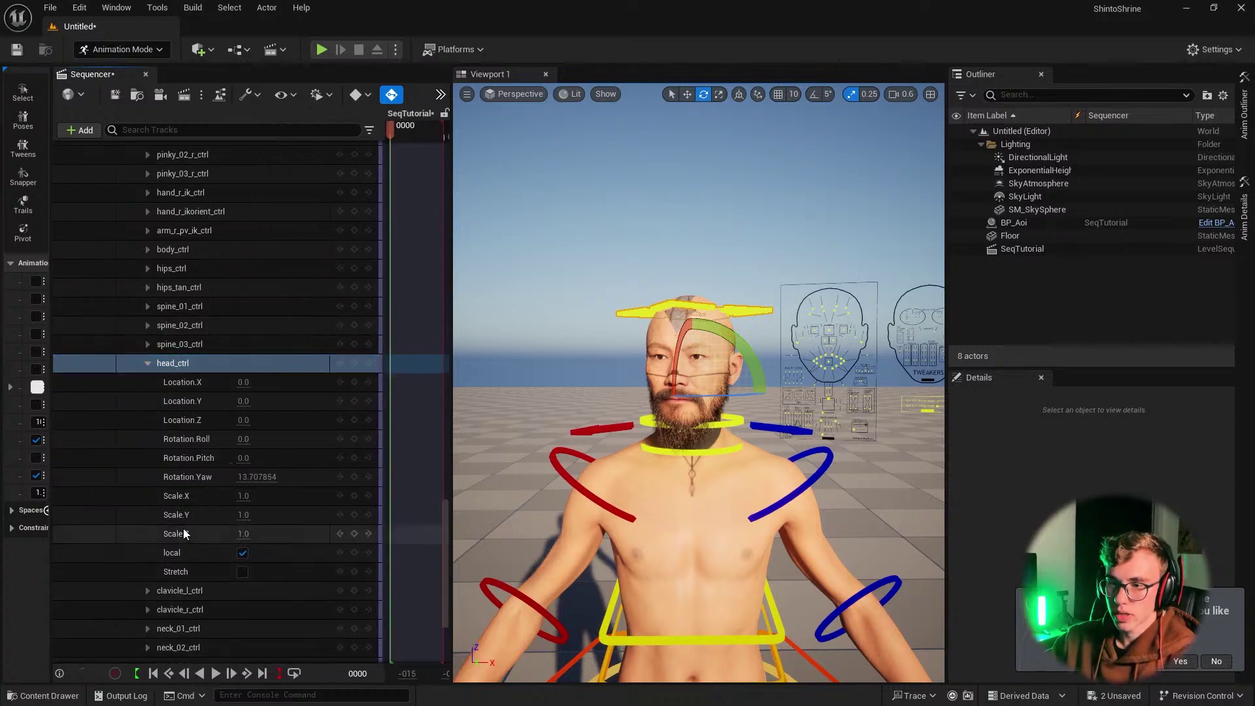
pyautogui.click(355, 363)
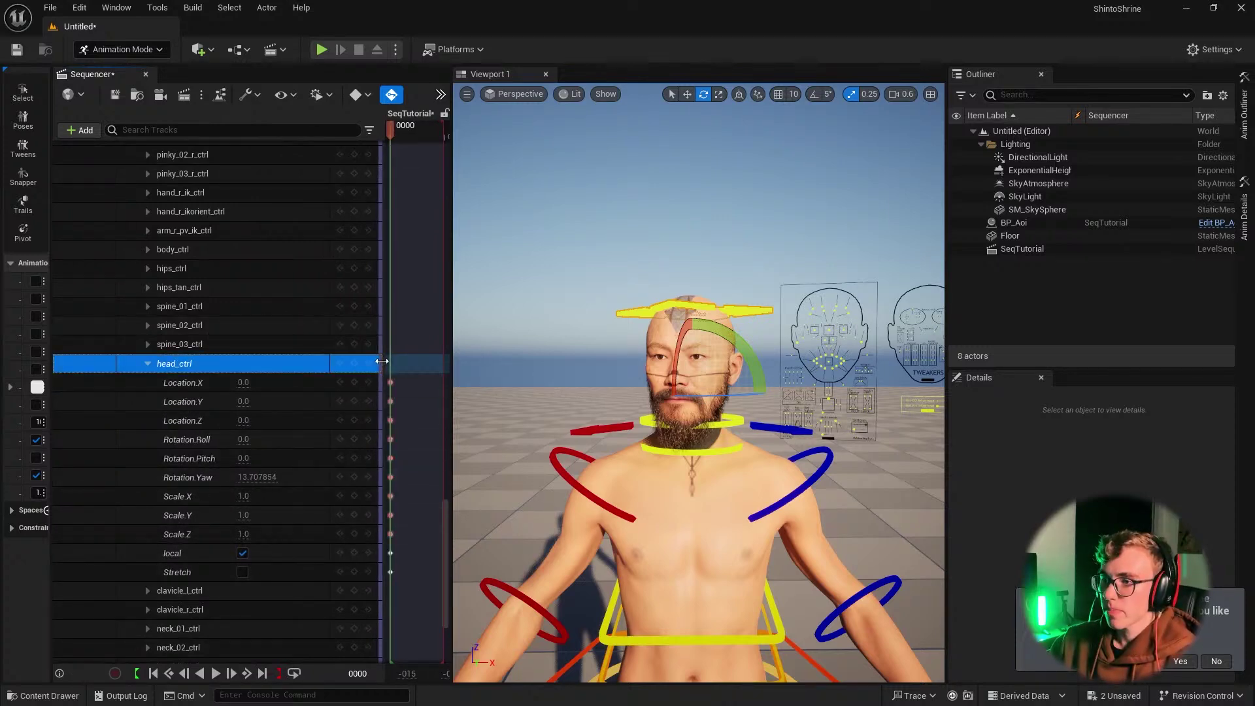
pyautogui.moveTo(381, 363); pyautogui.dragTo(294, 363)
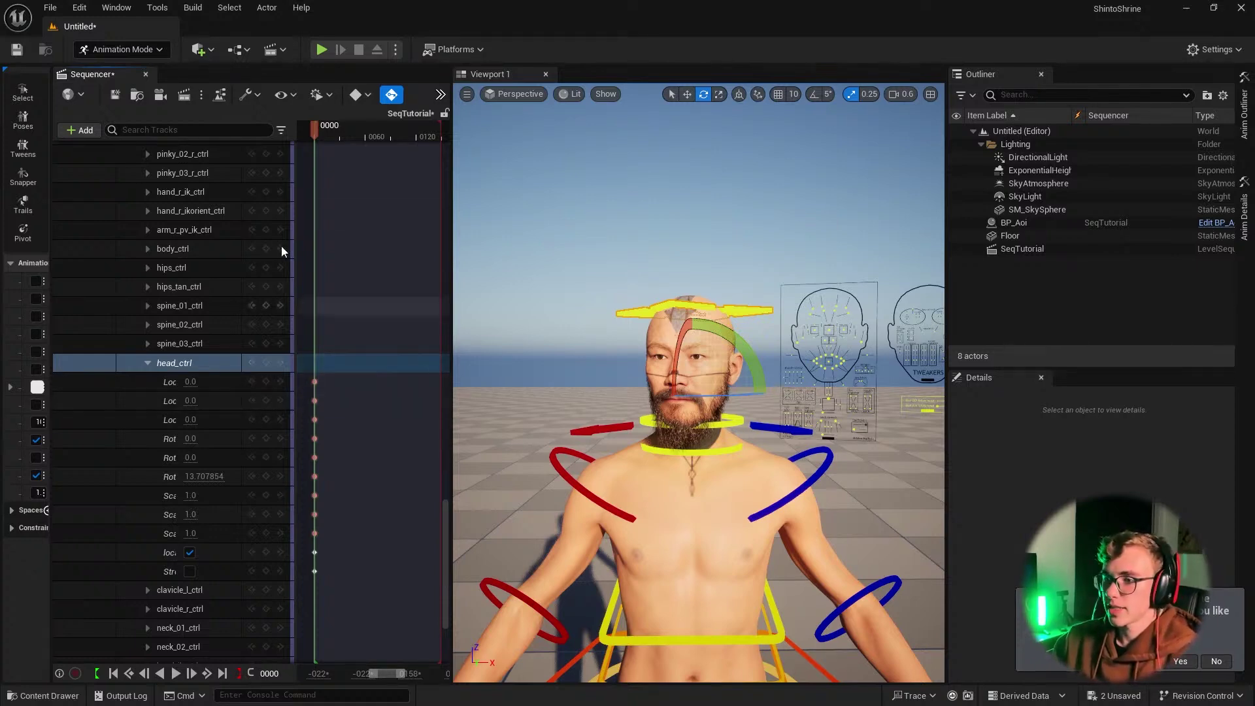
# Step: At frame 0060, turn the head right to auto-key the end pose, then play it back
pyautogui.moveTo(321, 137); pyautogui.dragTo(365, 136)
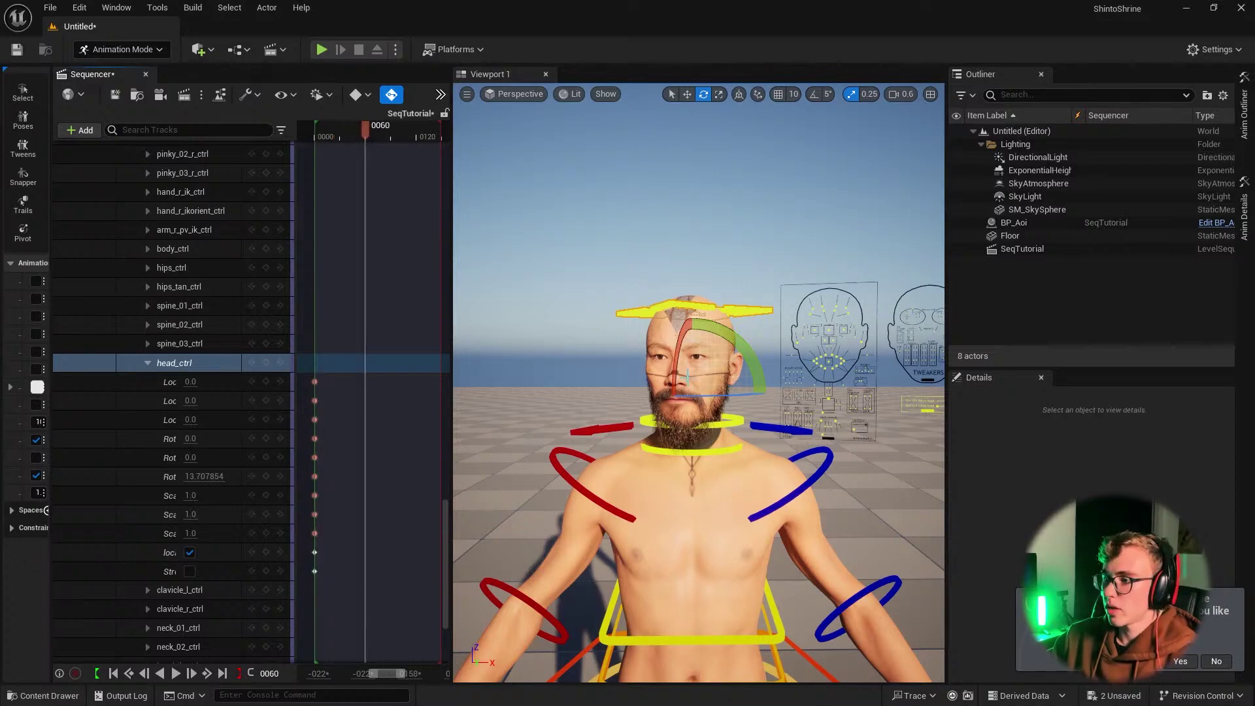
pyautogui.moveTo(688, 393); pyautogui.dragTo(641, 395)
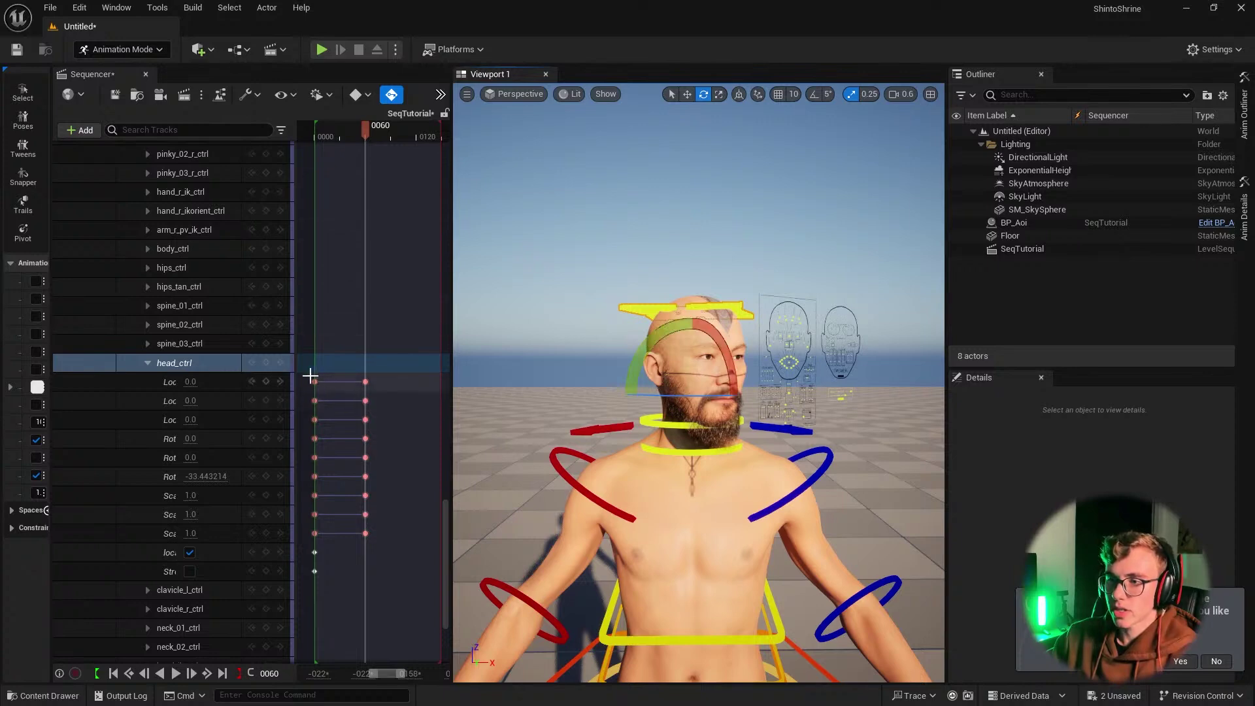
pyautogui.click(361, 130)
pyautogui.moveTo(361, 130); pyautogui.dragTo(313, 131)
pyautogui.press('space')
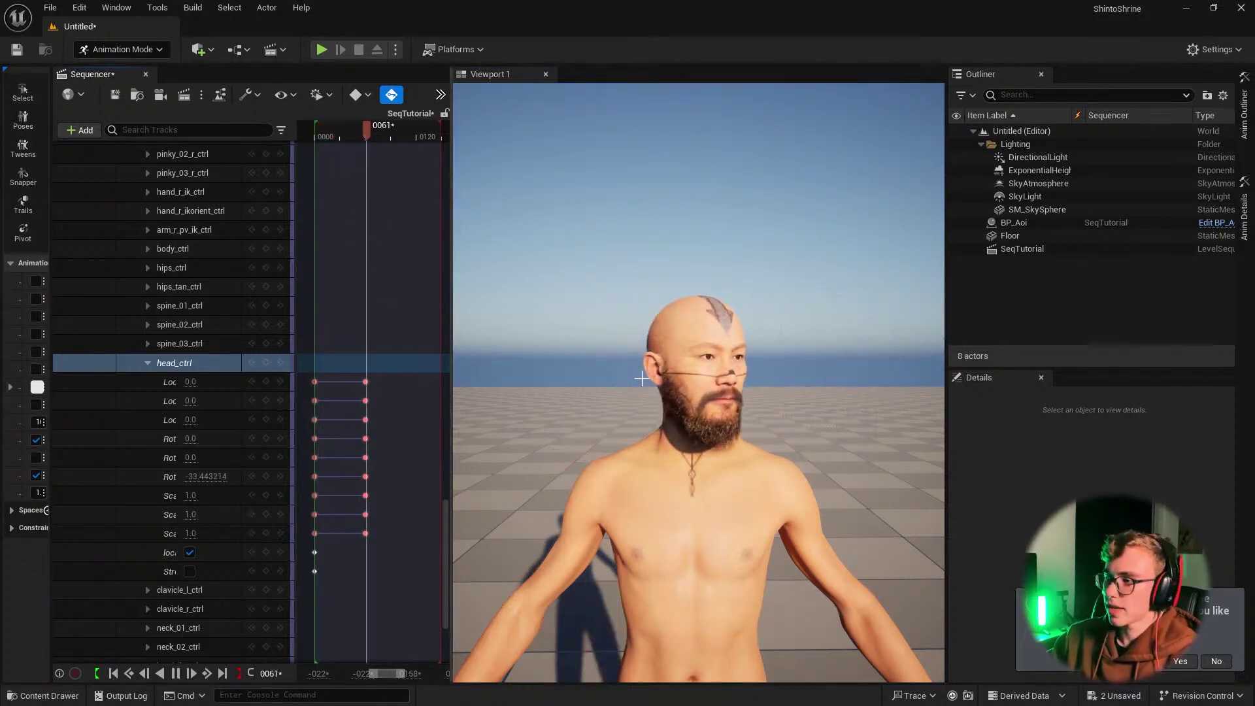
# Step: Collapse head_ctrl and drag its end key from frame 60 to frame 30
pyautogui.click(146, 362)
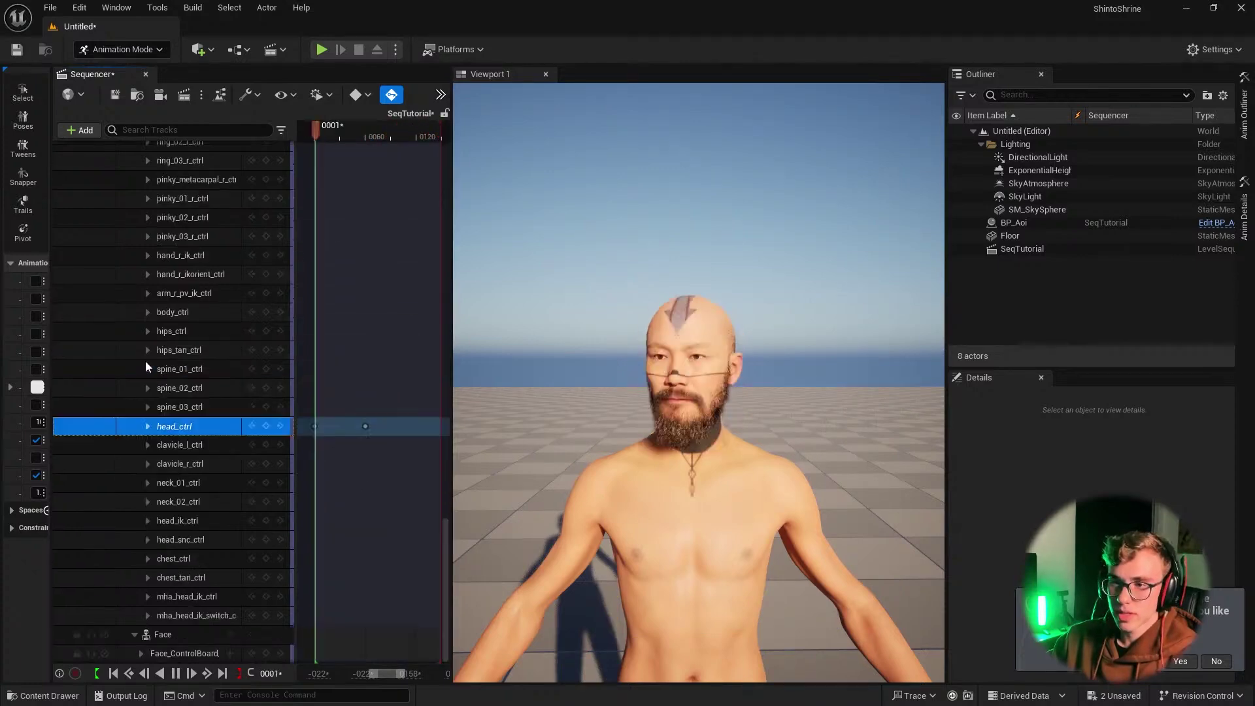
pyautogui.keyDown('ctrl'); pyautogui.scroll(2, 352, 391); pyautogui.keyUp('ctrl')
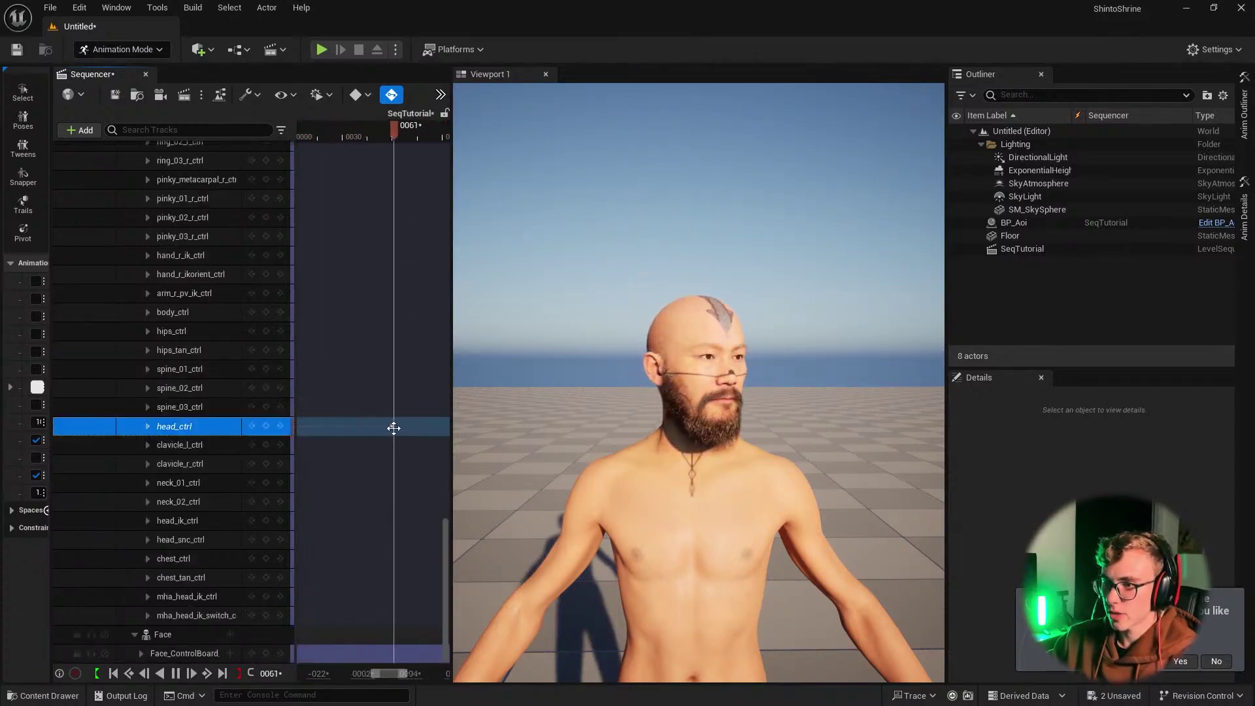
pyautogui.moveTo(401, 426); pyautogui.dragTo(357, 426)
# Step: Check the Sequencer options menu and widen the Sequencer panel
pyautogui.keyDown('ctrl'); pyautogui.scroll(-1, 382, 405); pyautogui.keyUp('ctrl')
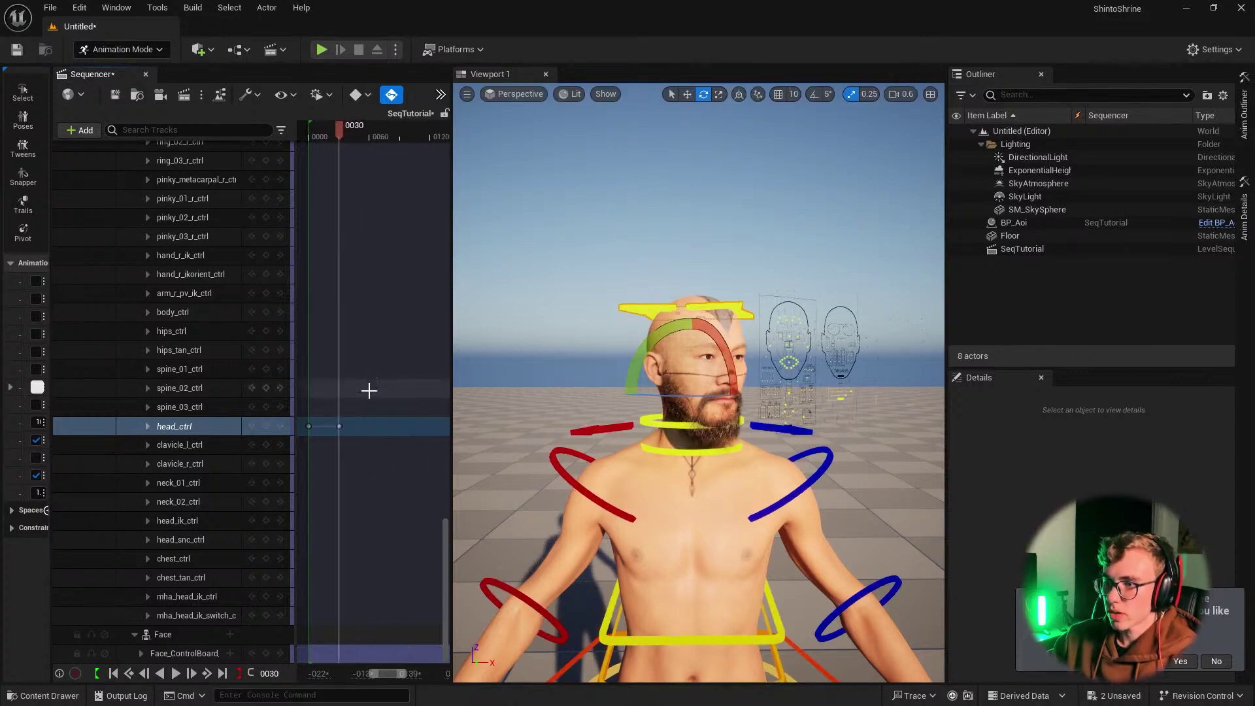
pyautogui.keyDown('ctrl'); pyautogui.scroll(-1, 369, 390); pyautogui.keyUp('ctrl')
pyautogui.keyDown('ctrl'); pyautogui.scroll(-1, 369, 390); pyautogui.keyUp('ctrl')
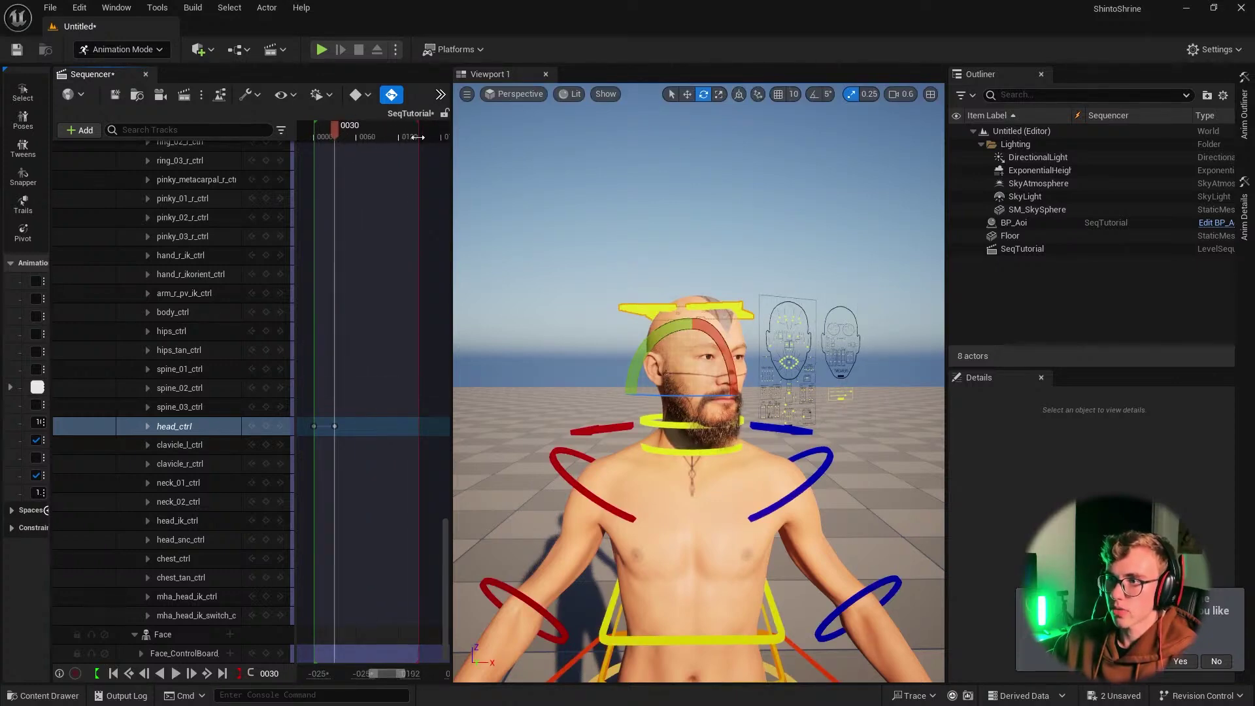
pyautogui.click(441, 94)
pyautogui.click(404, 204)
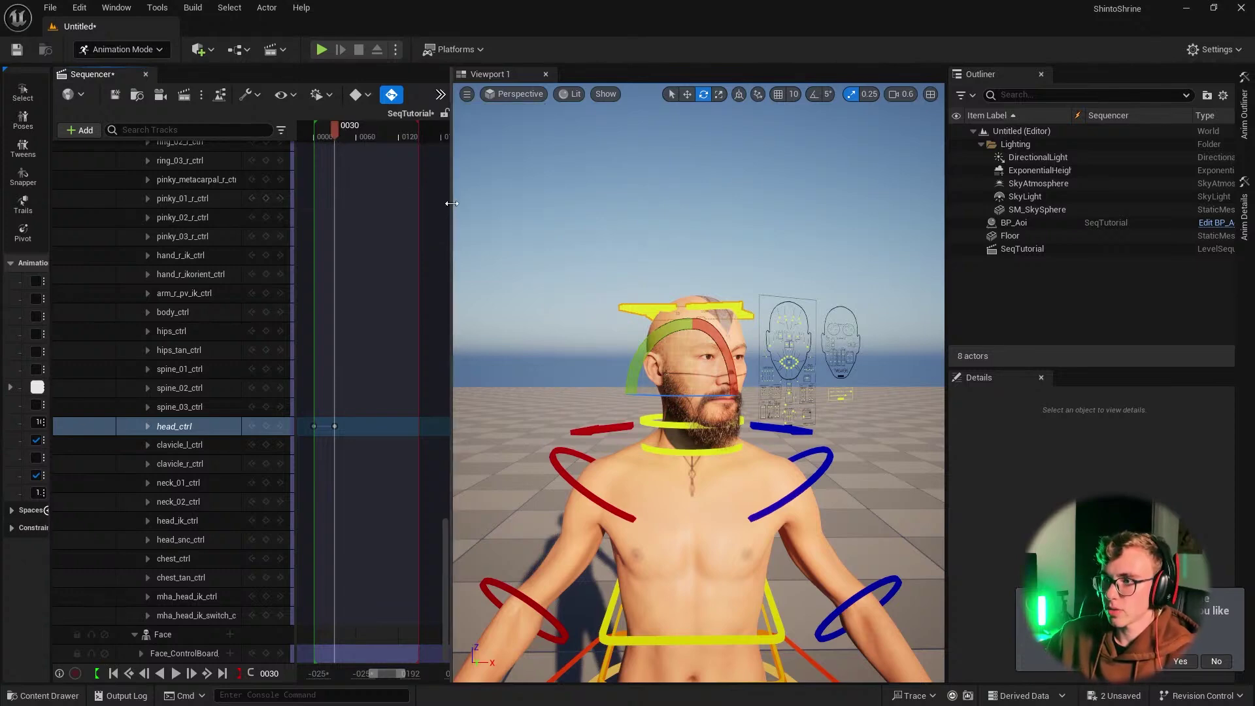
pyautogui.moveTo(451, 202); pyautogui.dragTo(581, 202)
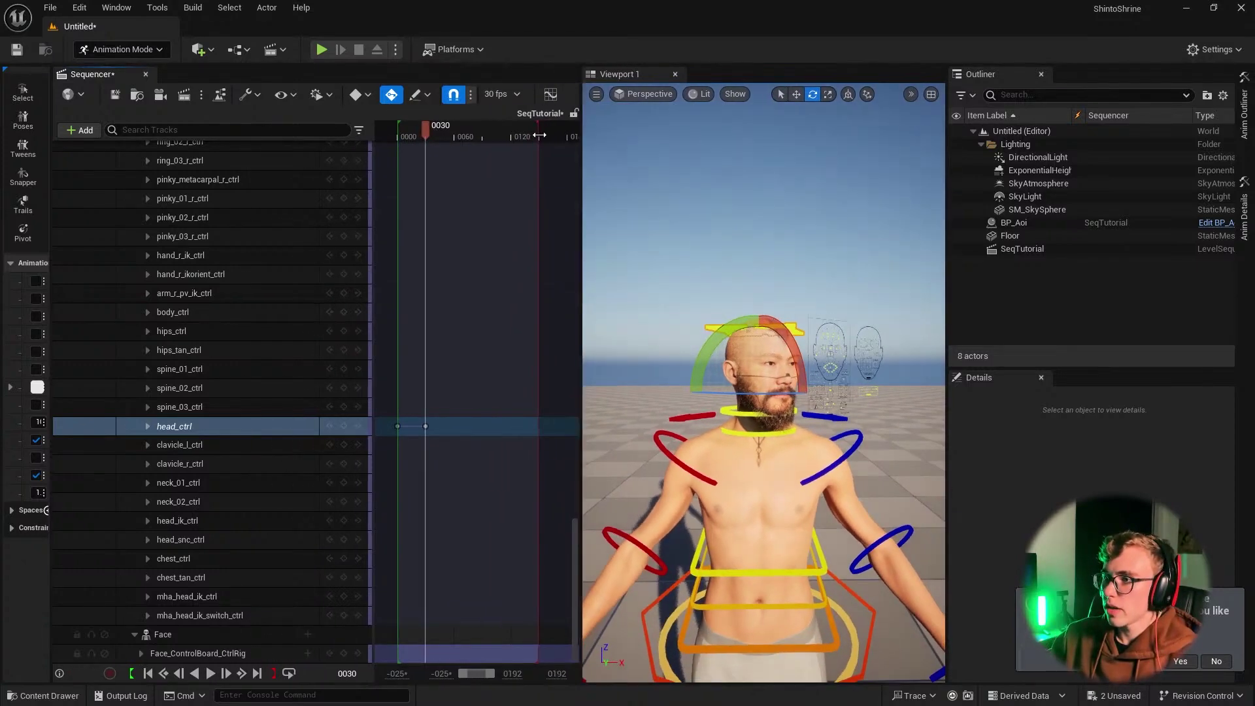
# Step: End the playback range at frame 60 and play the turn, moving the camera closer to the face
pyautogui.moveTo(533, 134); pyautogui.dragTo(456, 133)
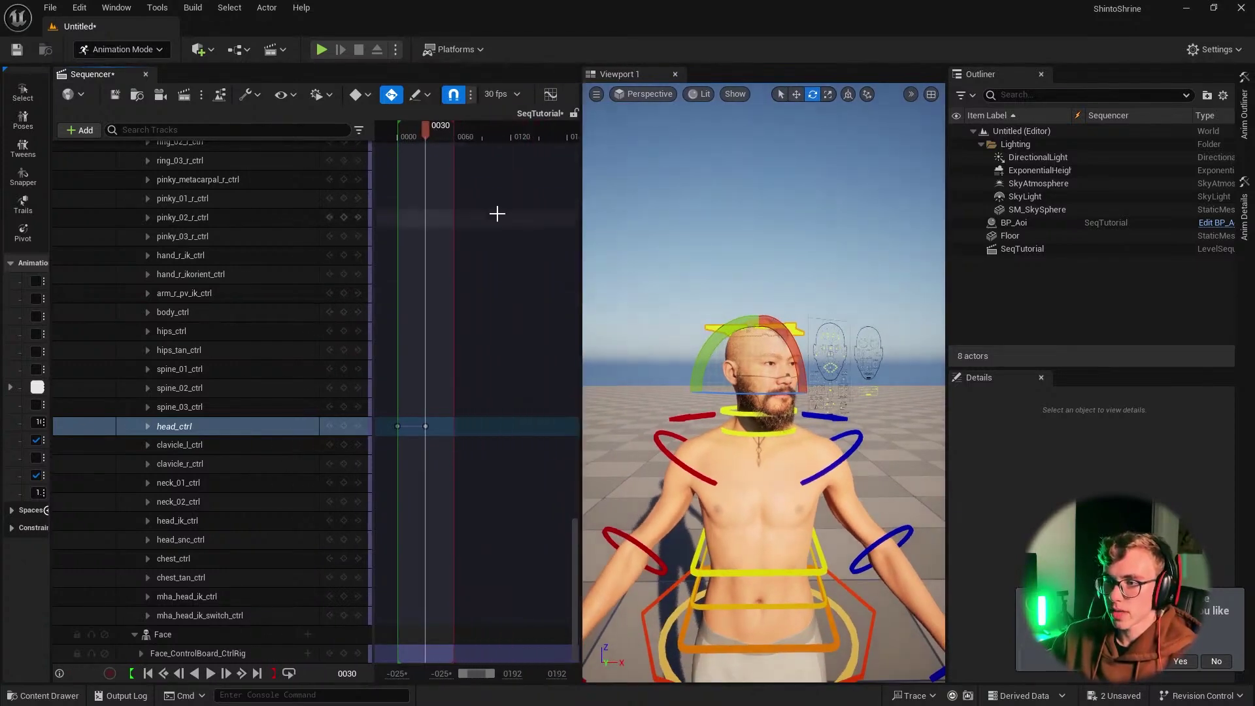
pyautogui.press('space')
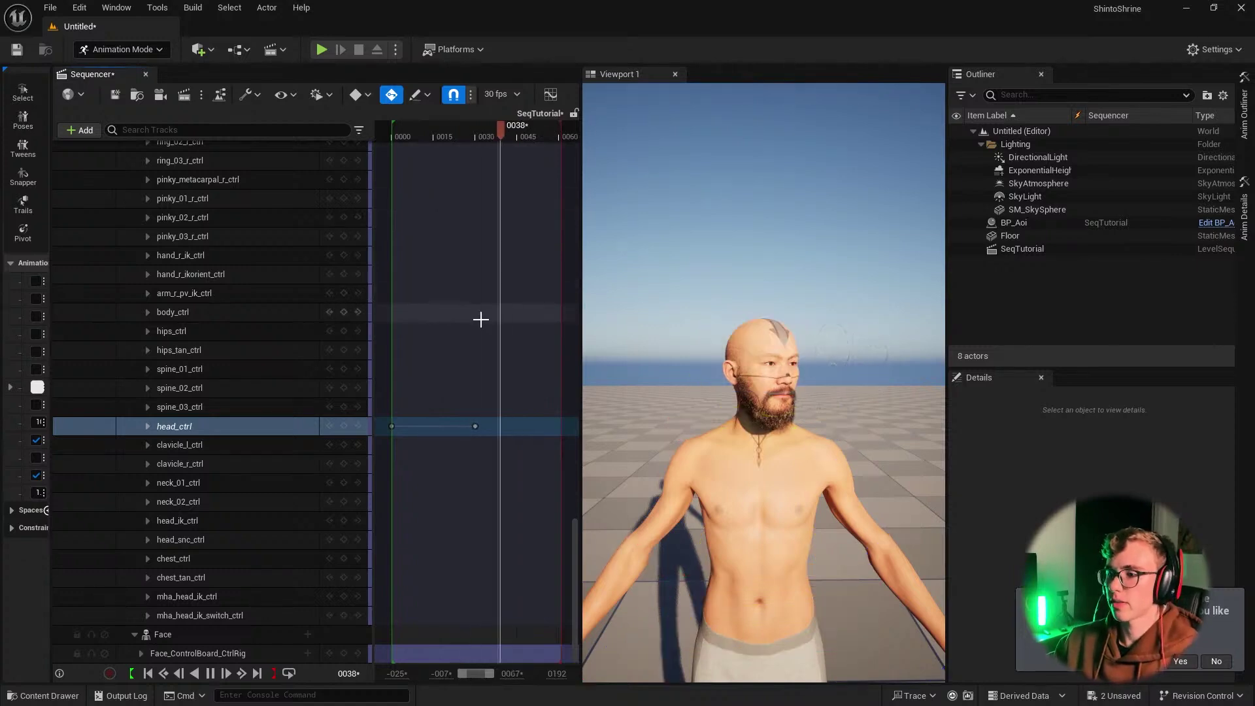
pyautogui.moveTo(765, 327)
pyautogui.mouseDown(button='right')
pyautogui.moveTo(764, 300)
pyautogui.moveTo(778, 307)
pyautogui.mouseUp(button='right')
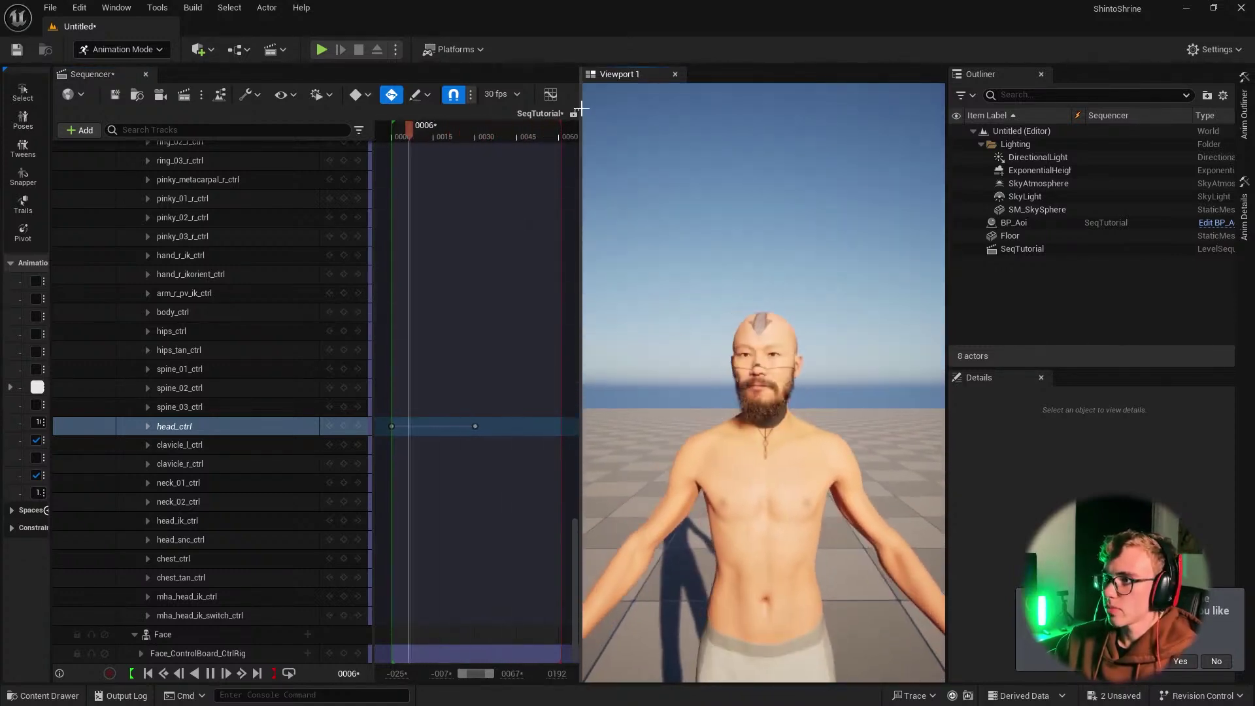
pyautogui.press('space')
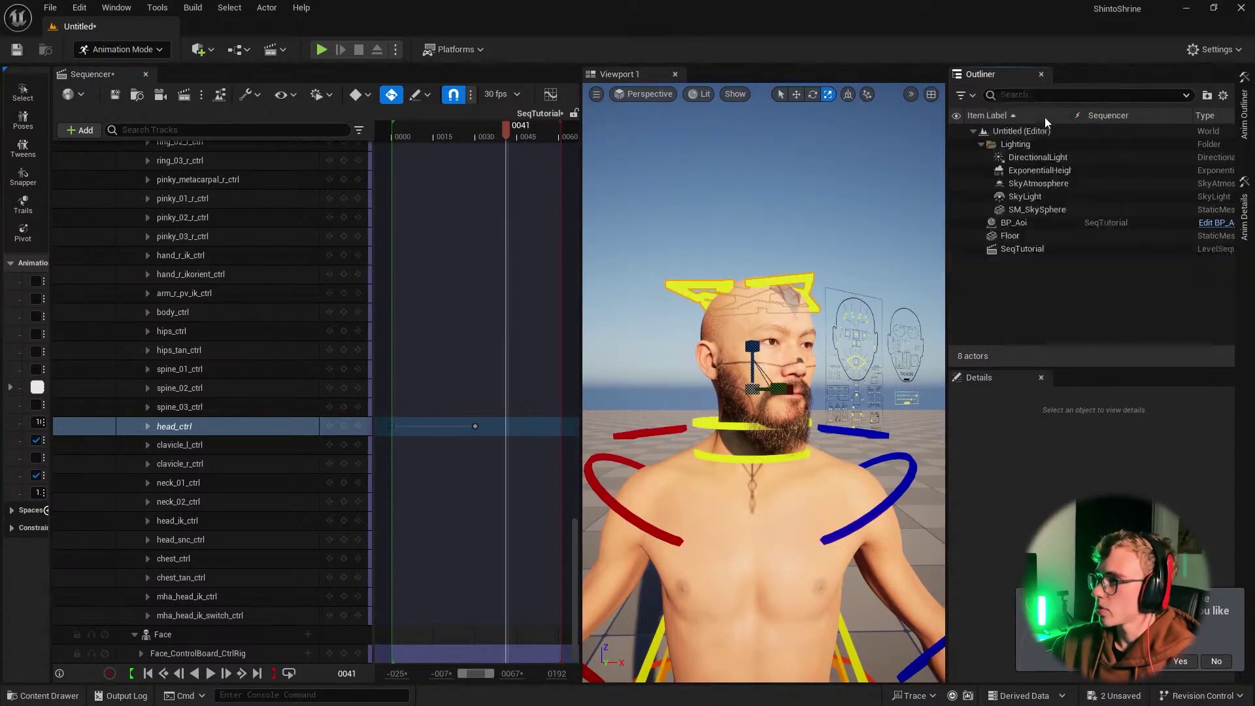
# Step: Dock the Outliner and Details to the sidebar, enlarge the viewport, and replay the animation
pyautogui.rightClick(1007, 77)
pyautogui.click(1056, 115)
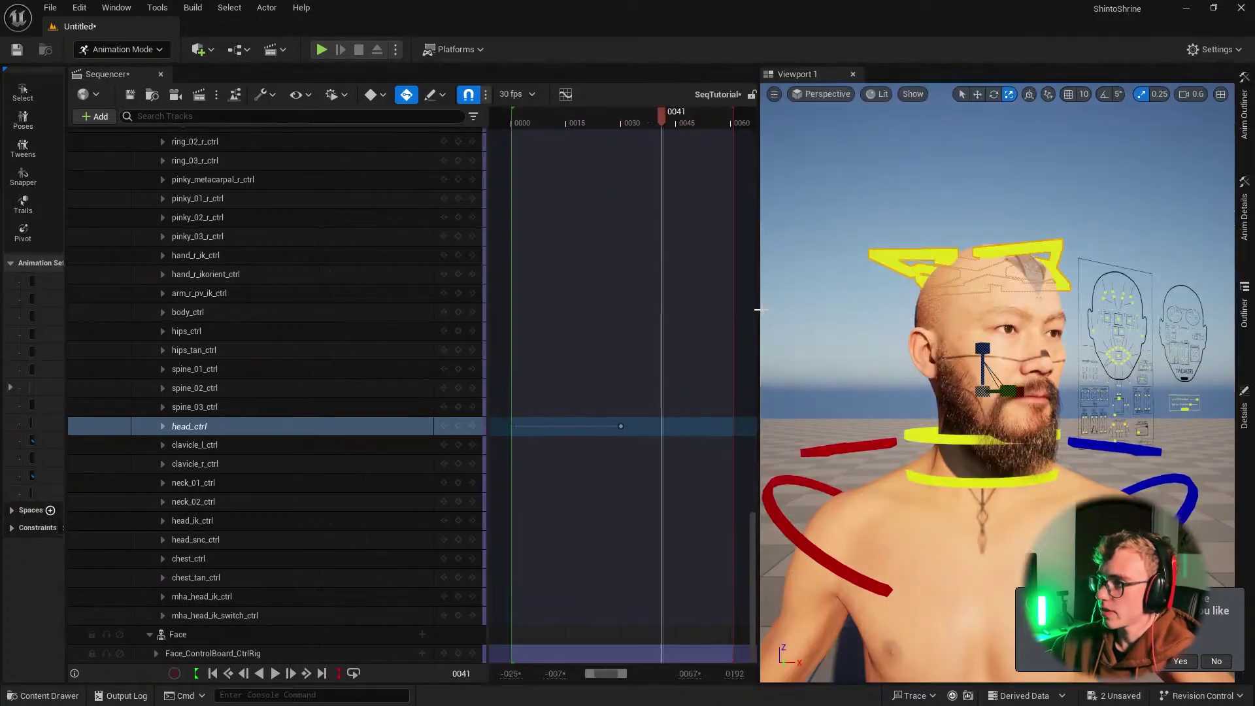
pyautogui.moveTo(757, 309); pyautogui.dragTo(617, 320)
pyautogui.press('space')
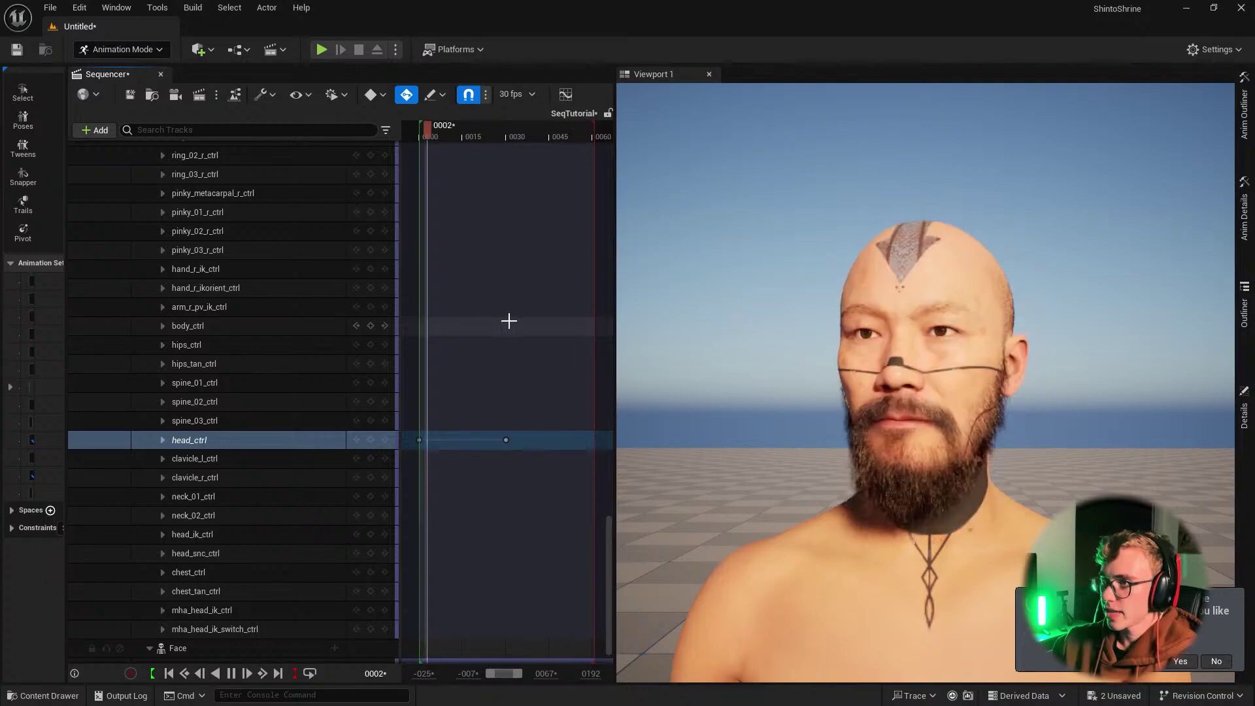
# Step: Stop playback and park the playhead on frame 0015, where the head faces forward
pyautogui.press('space')
pyautogui.click(464, 137)
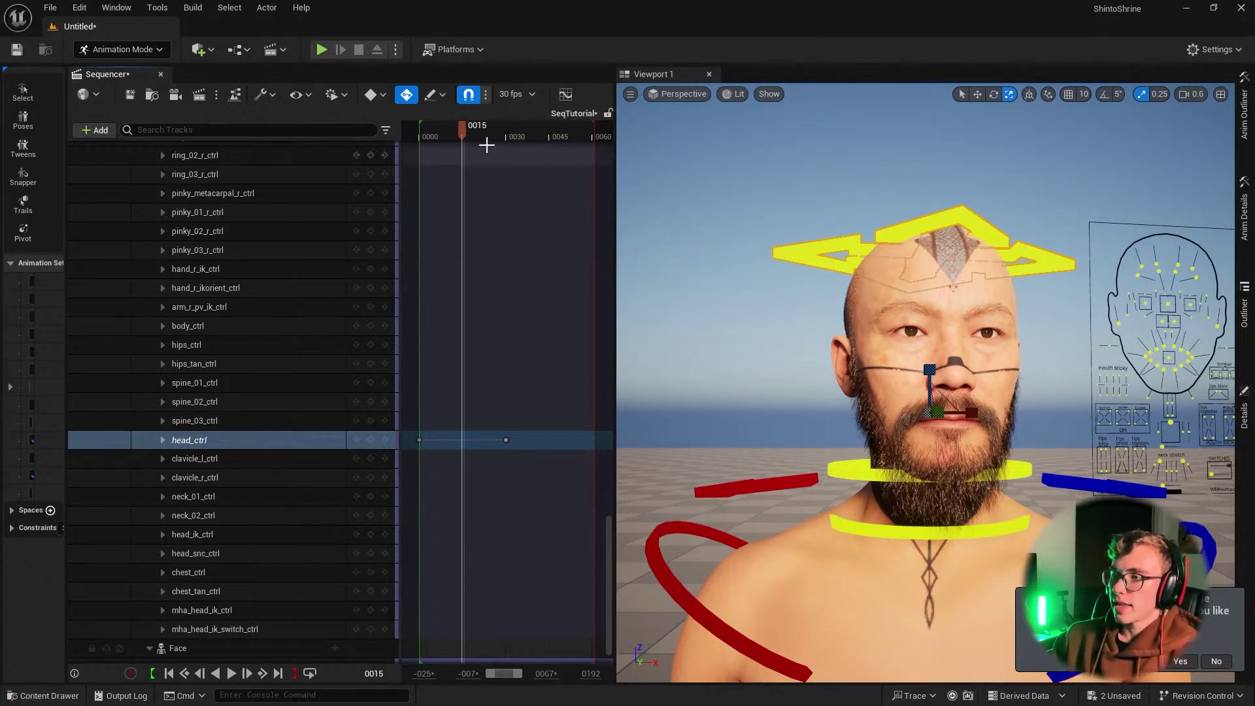
pyautogui.moveTo(475, 131)
pyautogui.mouseDown()
pyautogui.moveTo(427, 131)
pyautogui.moveTo(499, 134)
pyautogui.moveTo(487, 138)
pyautogui.mouseUp()
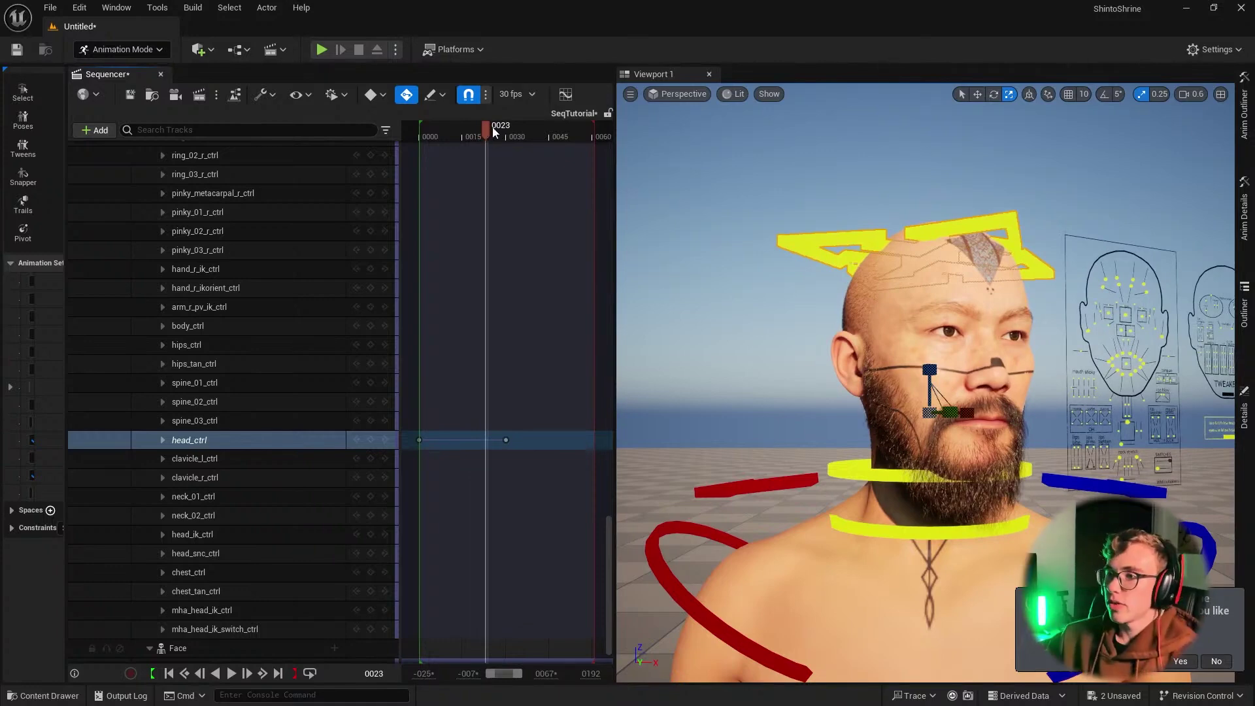
pyautogui.moveTo(486, 127); pyautogui.dragTo(462, 131)
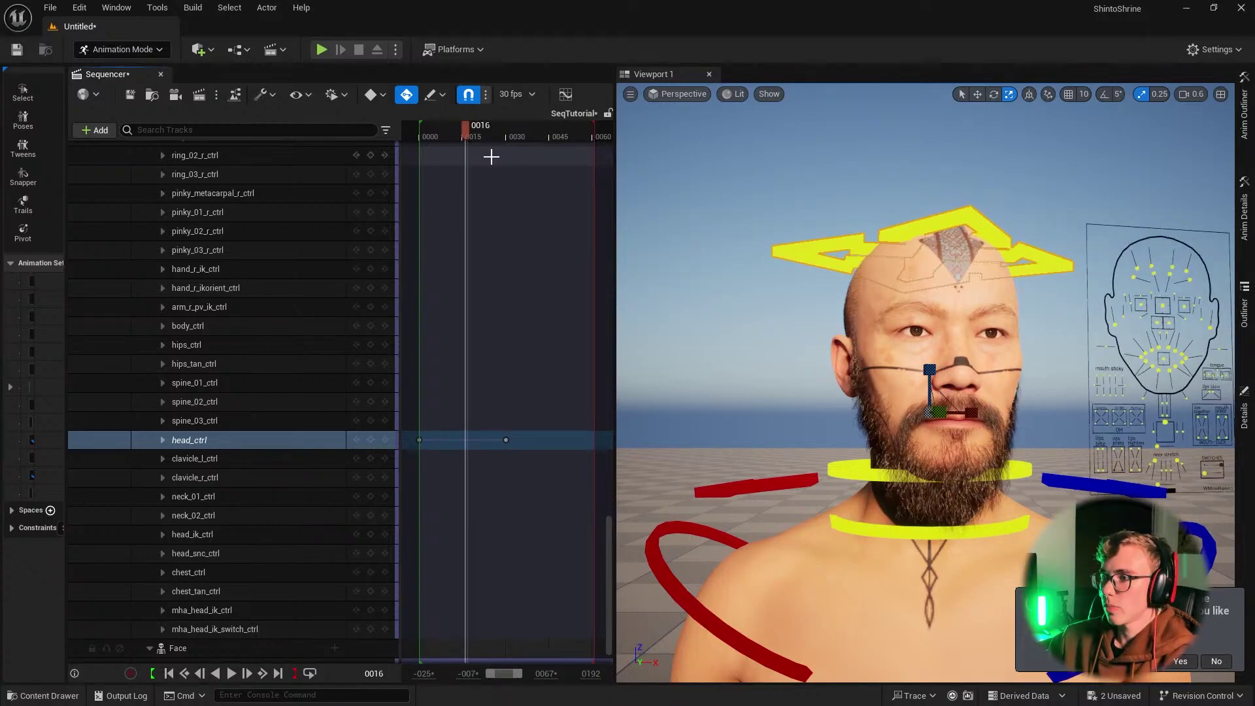
pyautogui.press('Right')
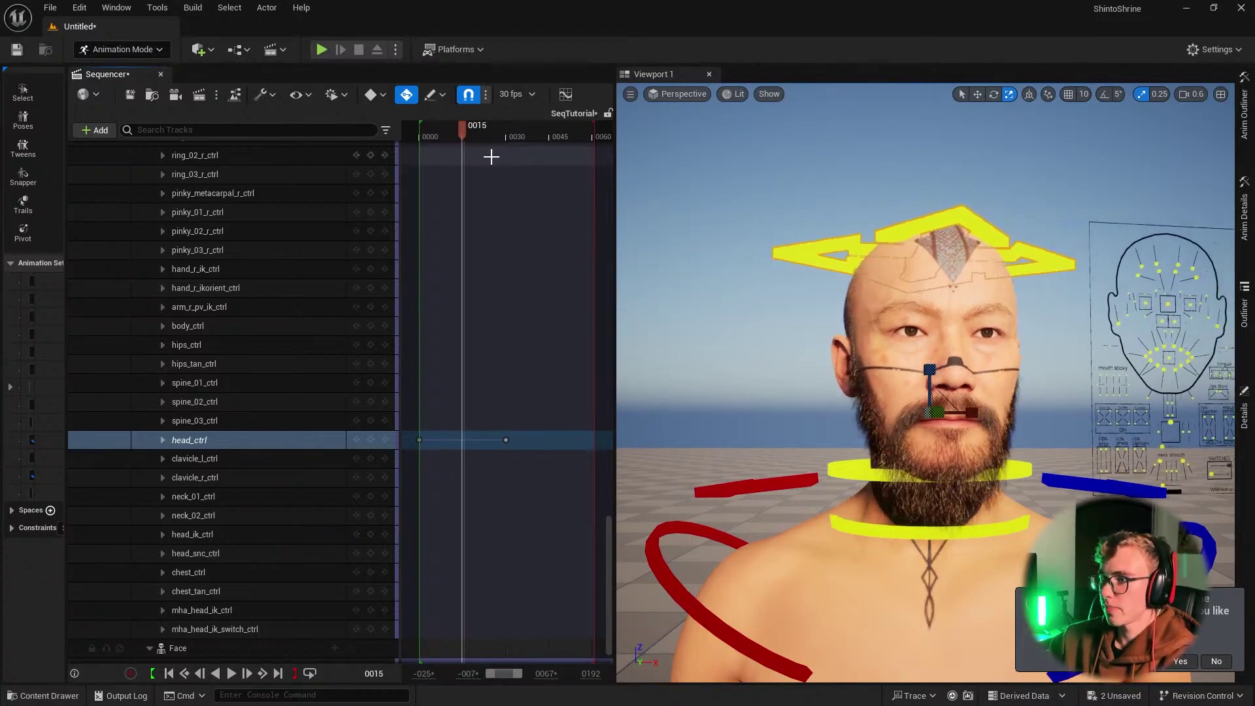
# Step: Rotate head_ctrl at frame 0015 to auto-key an in-between pose, then scrub and replay the turn
pyautogui.press('e')
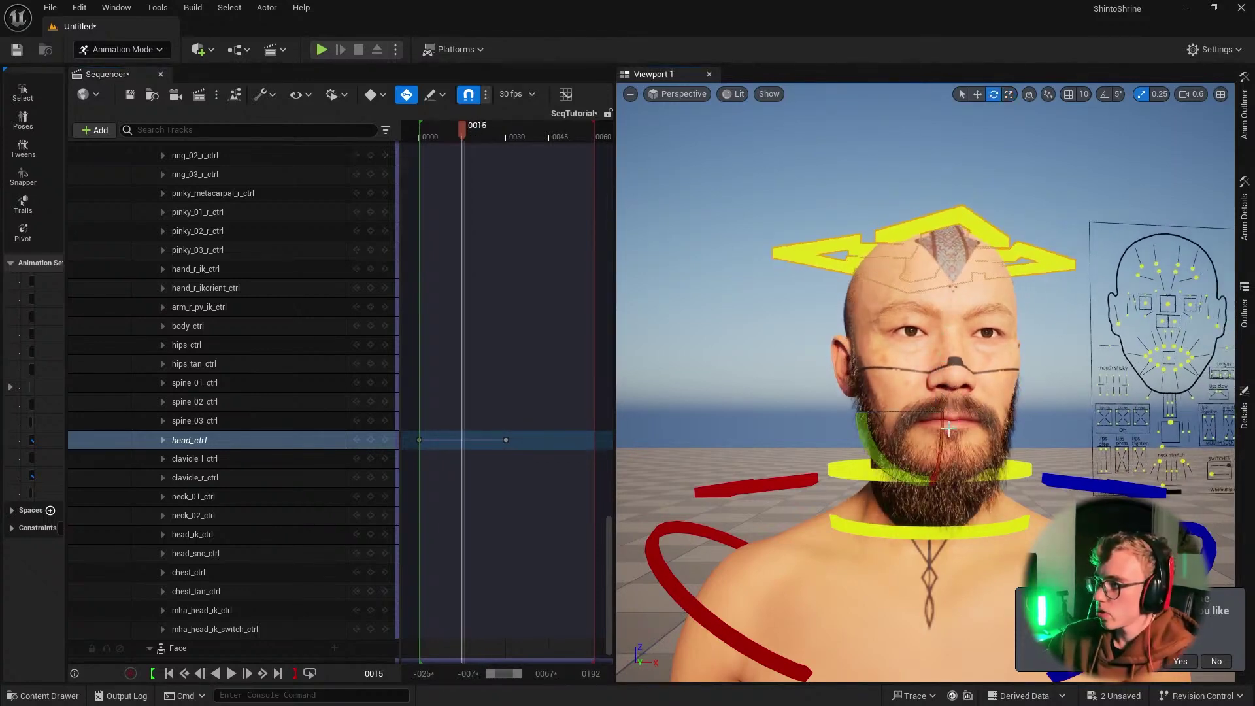
pyautogui.moveTo(944, 426); pyautogui.dragTo(944, 392)
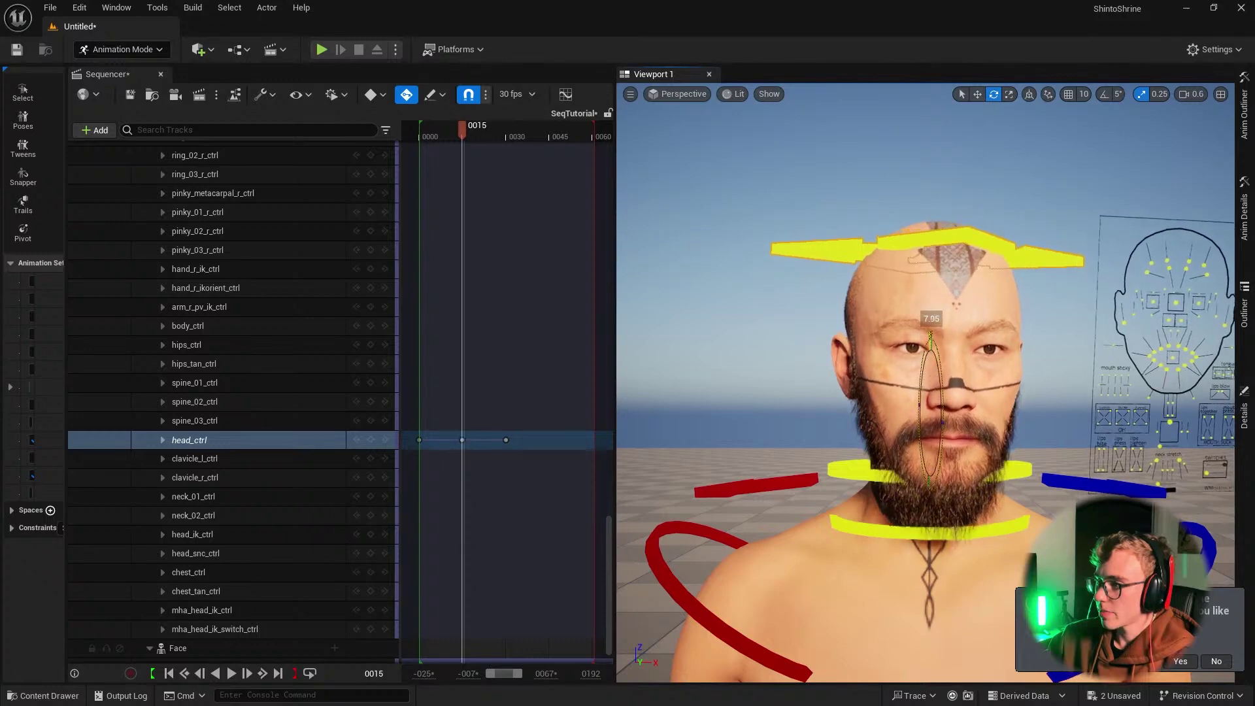
pyautogui.moveTo(444, 129)
pyautogui.mouseDown()
pyautogui.moveTo(492, 139)
pyautogui.moveTo(431, 138)
pyautogui.mouseUp()
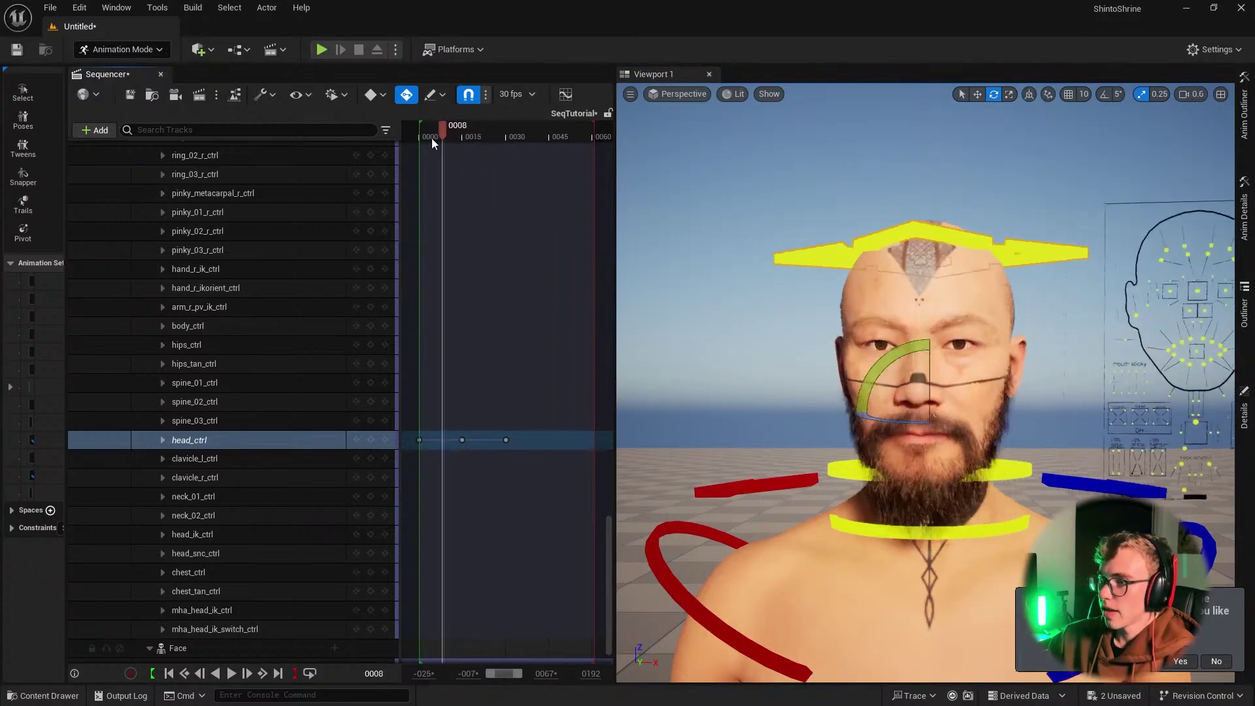
pyautogui.press('space')
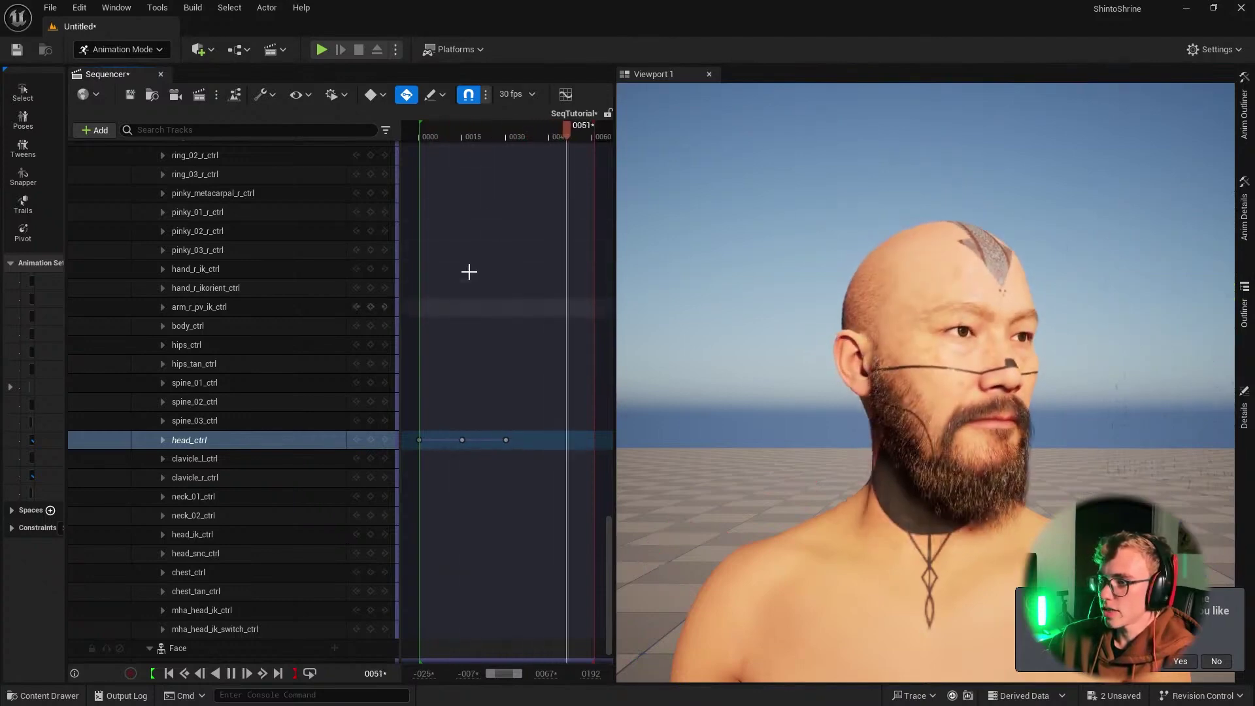
pyautogui.click(466, 274)
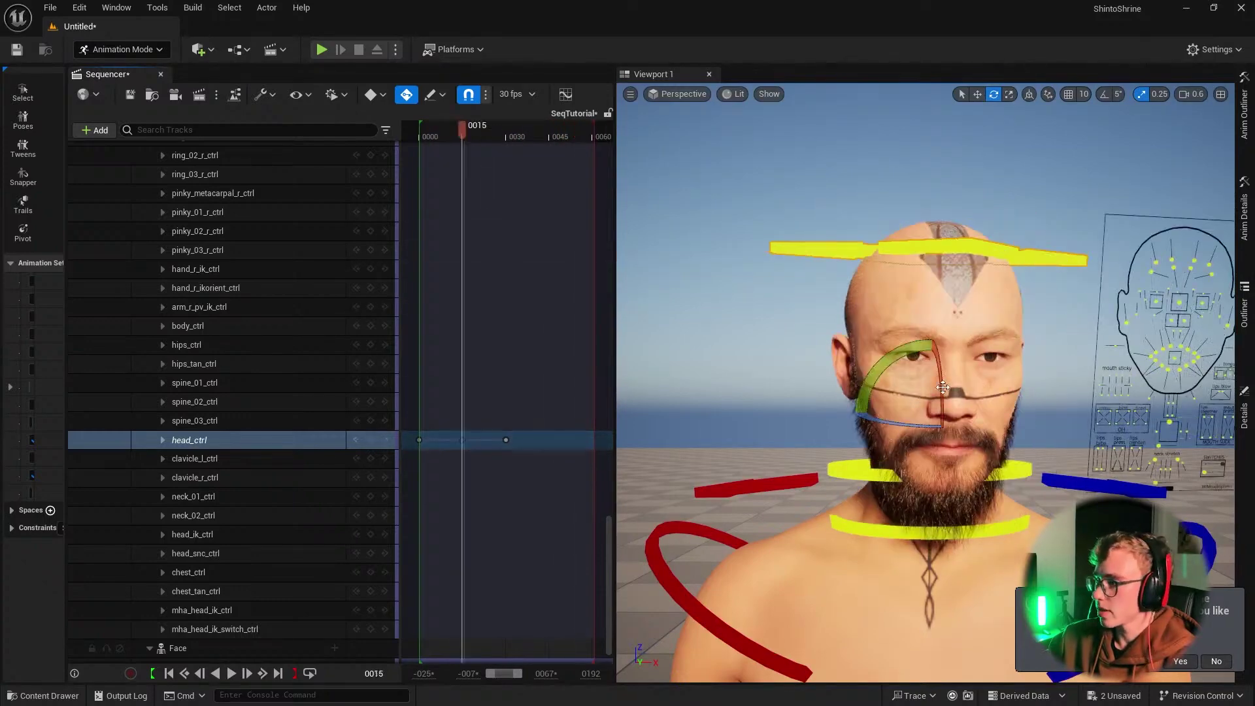
pyautogui.click(423, 131)
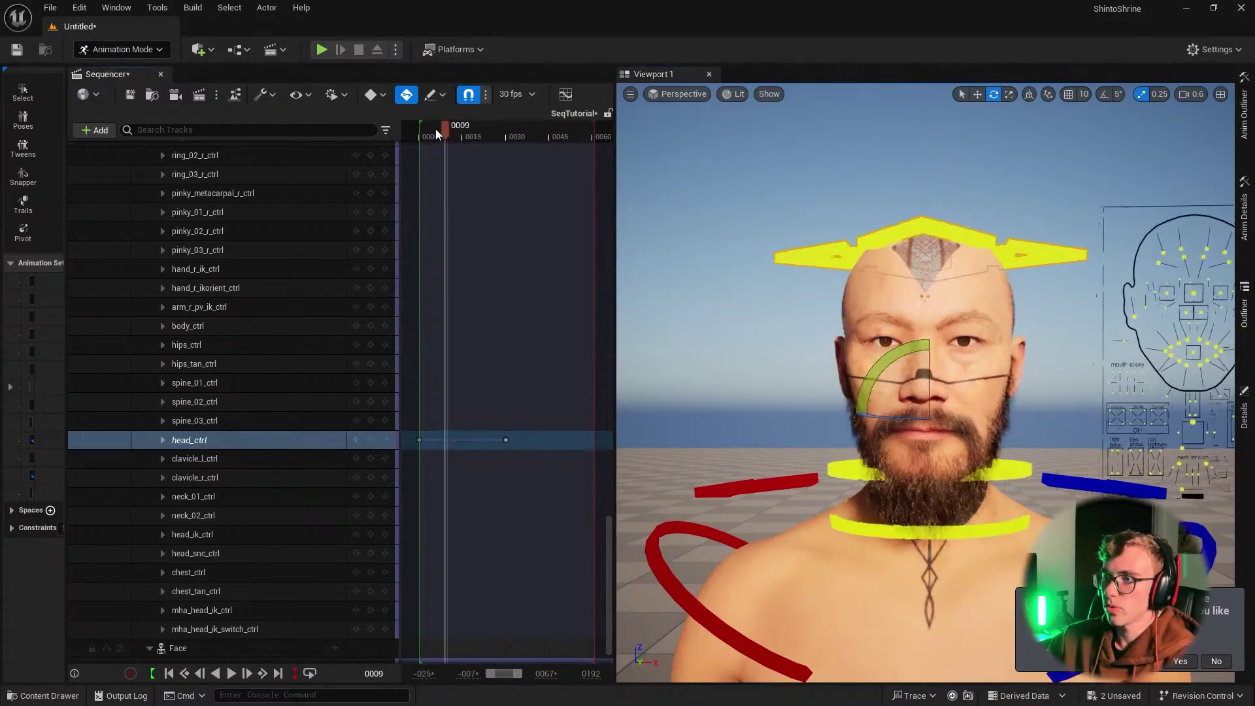
pyautogui.press('space')
# Step: Expand head_ctrl's channels, stop playback, and scrub to frame 13 of the head turn
pyautogui.click(162, 440)
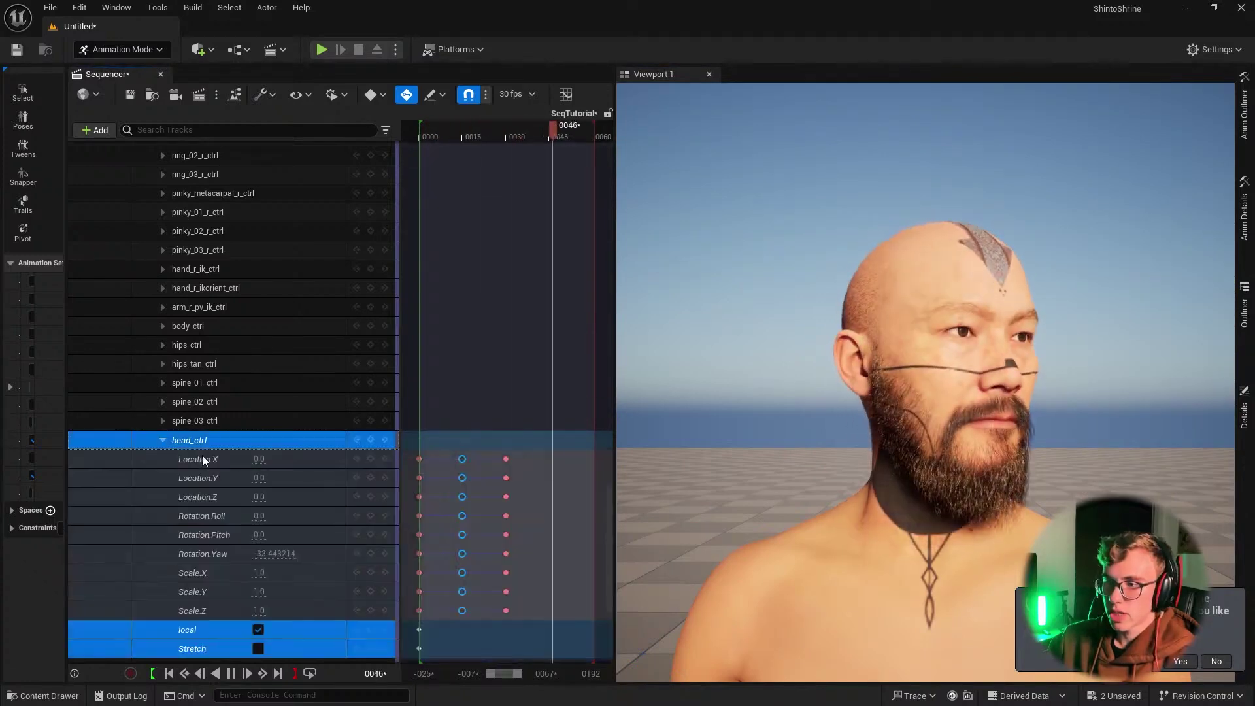
pyautogui.scroll(-2, 502, 414)
pyautogui.click(436, 128)
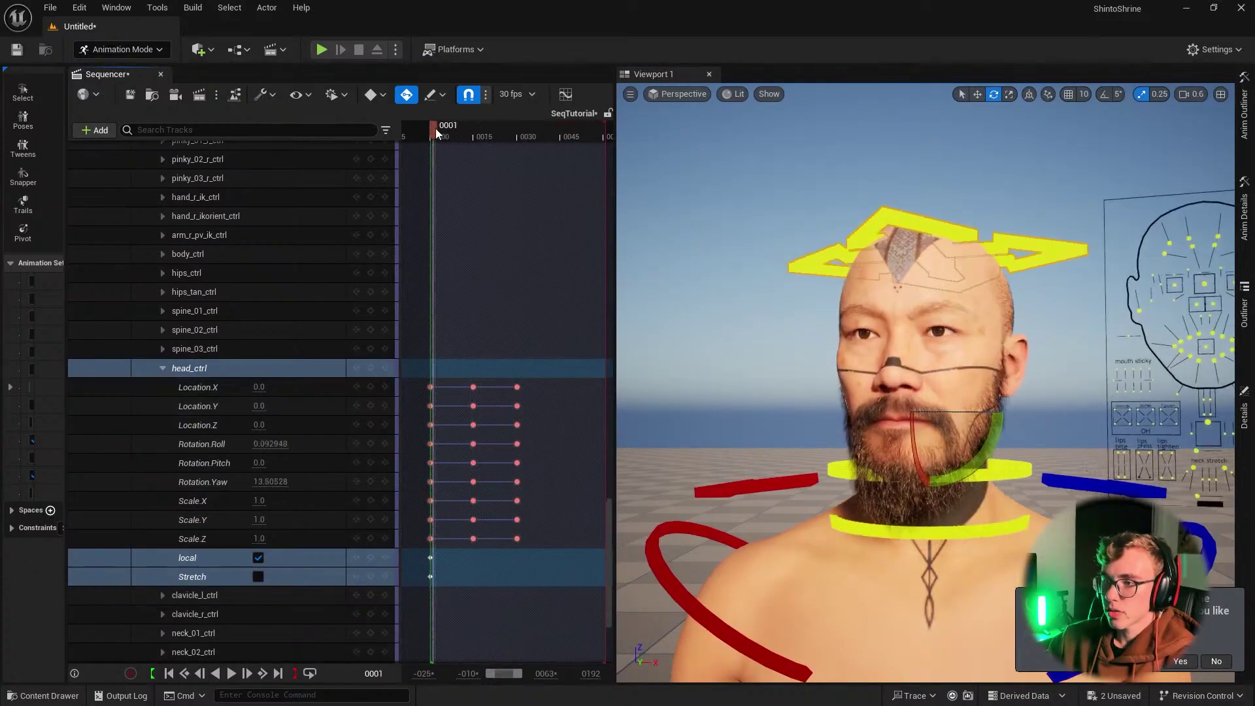
pyautogui.click(441, 129)
pyautogui.moveTo(442, 130)
pyautogui.mouseDown()
pyautogui.moveTo(429, 129)
pyautogui.moveTo(516, 134)
pyautogui.mouseUp()
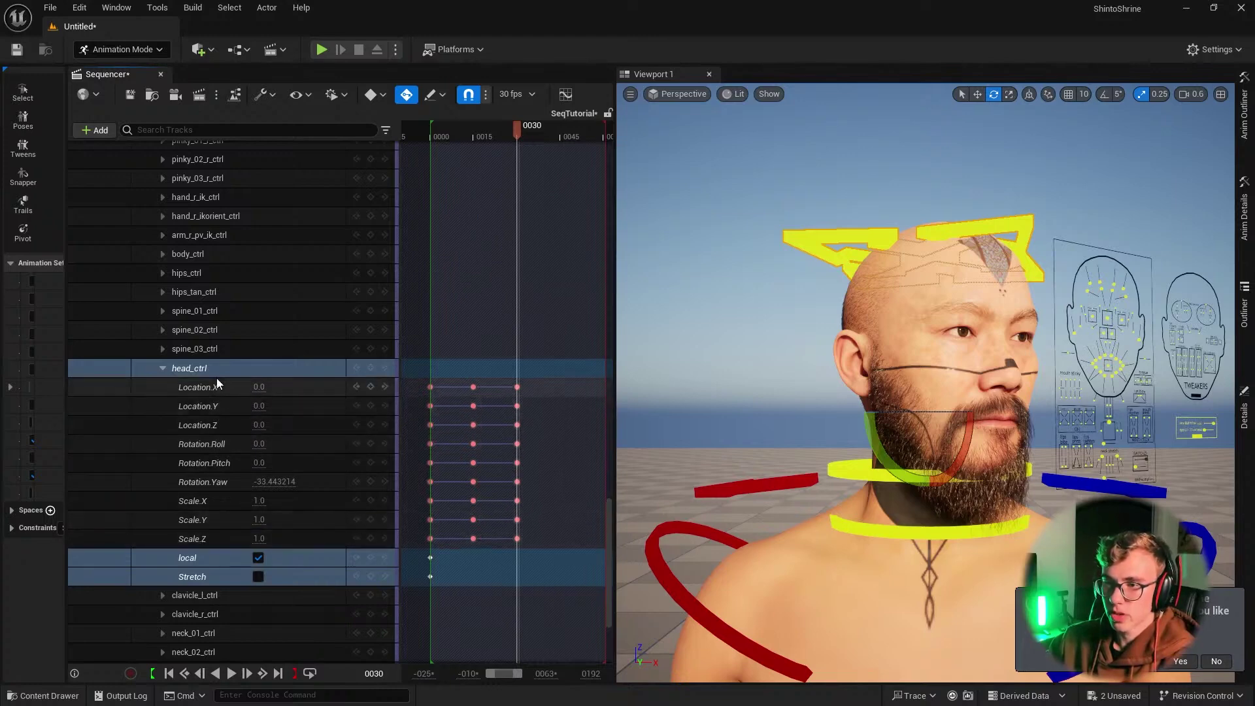
pyautogui.moveTo(475, 135); pyautogui.dragTo(468, 135)
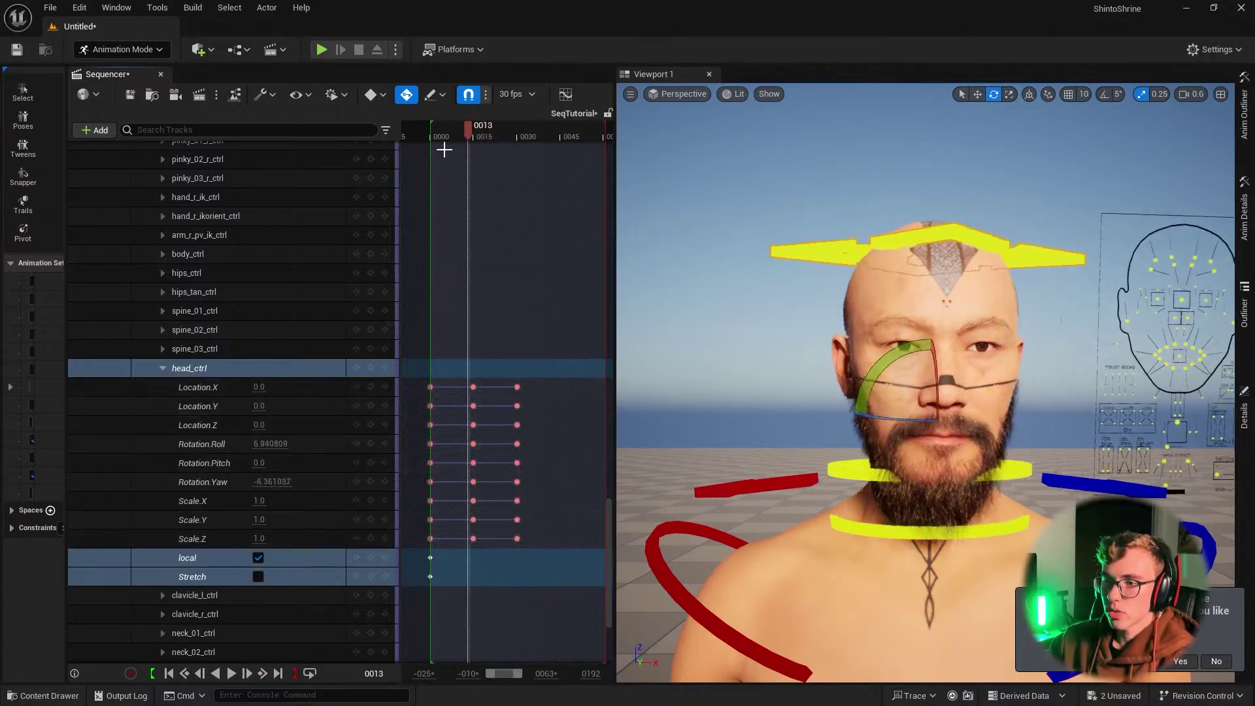
# Step: Marquee-select head_ctrl's Location X, Y and Z keys in the timeline
pyautogui.scroll(-2, 265, 395)
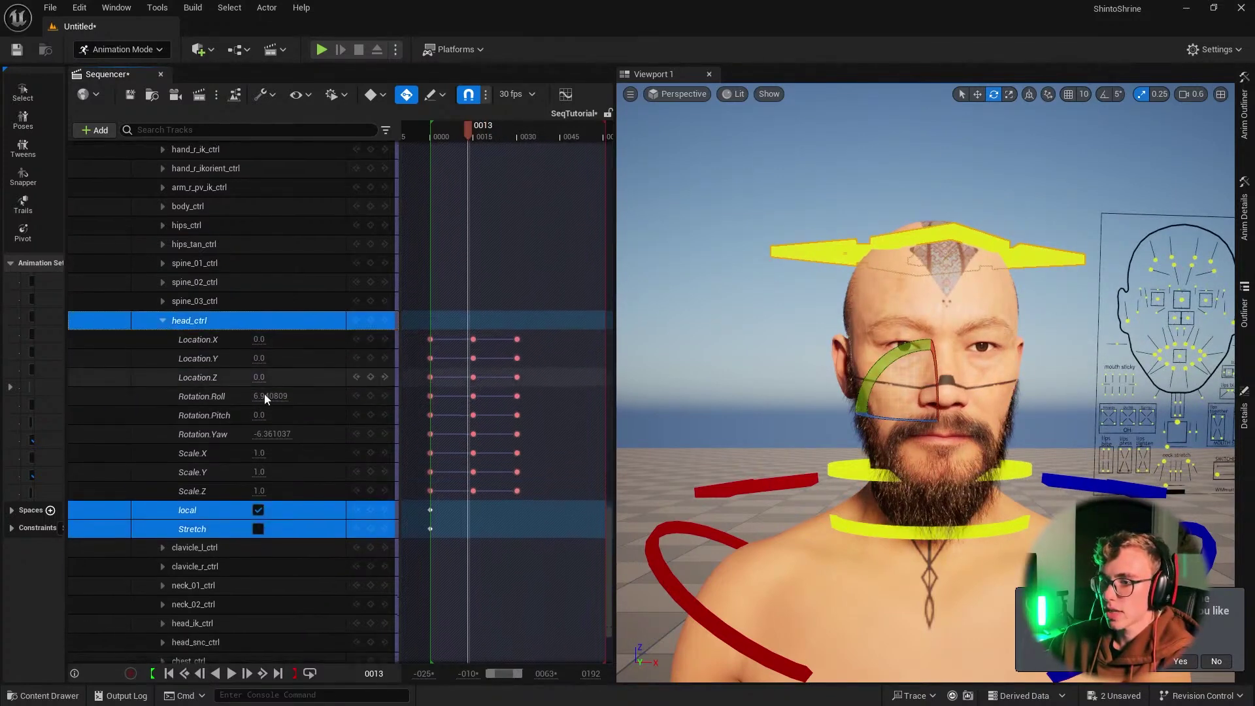
pyautogui.click(573, 387)
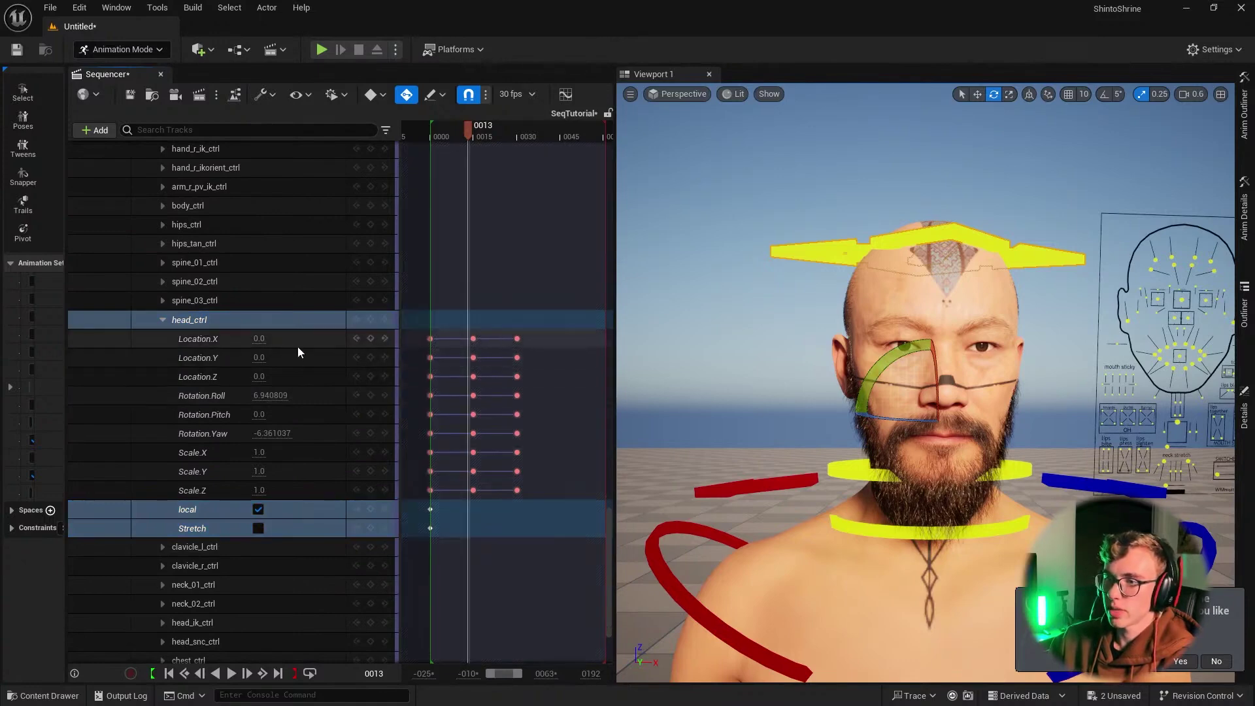
pyautogui.moveTo(579, 332); pyautogui.dragTo(420, 377)
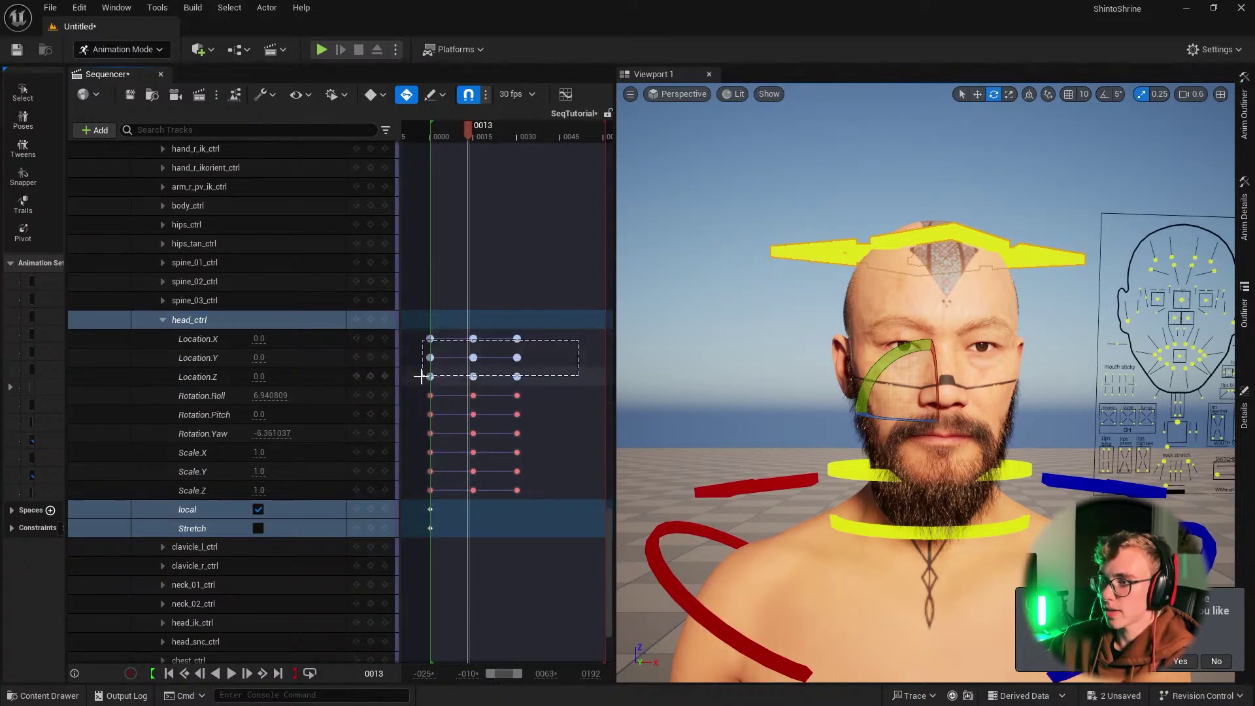
# Step: Delete head_ctrl's Location keys, then select and delete its Scale X, Y and Z keys
pyautogui.press('Delete')
pyautogui.press('Up')
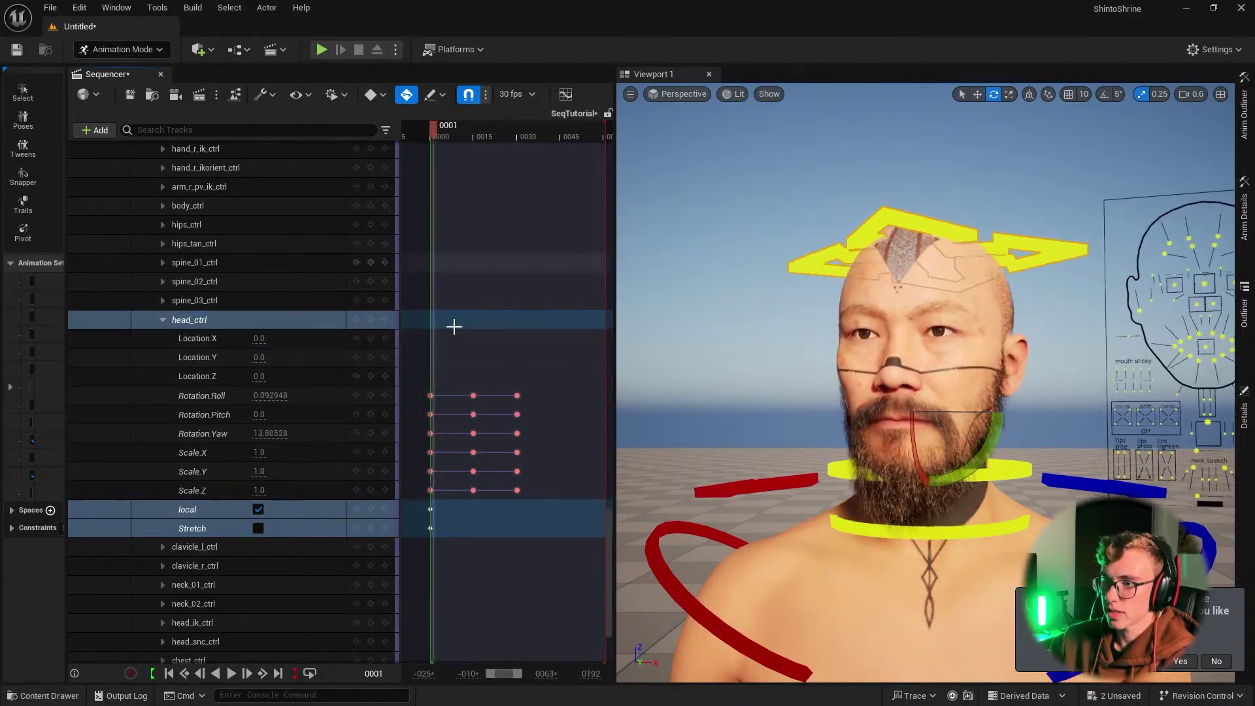
pyautogui.moveTo(570, 456); pyautogui.dragTo(375, 478)
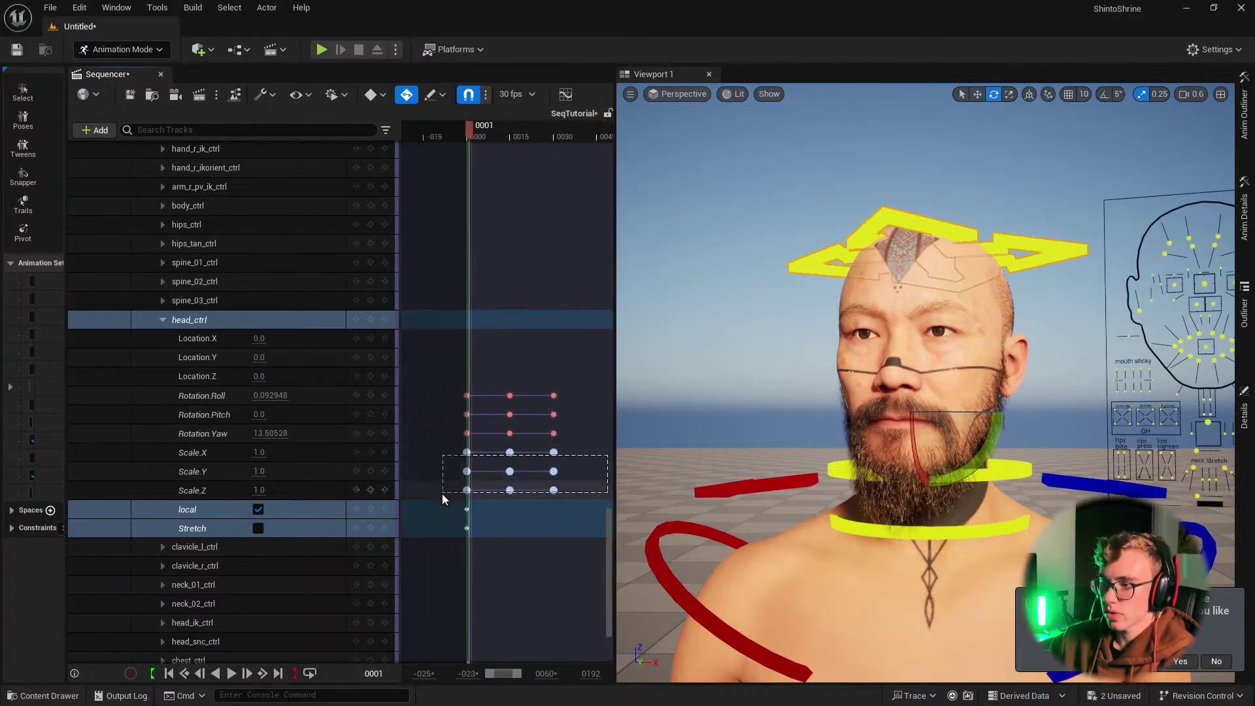
pyautogui.moveTo(442, 499); pyautogui.dragTo(440, 492)
pyautogui.press('Delete')
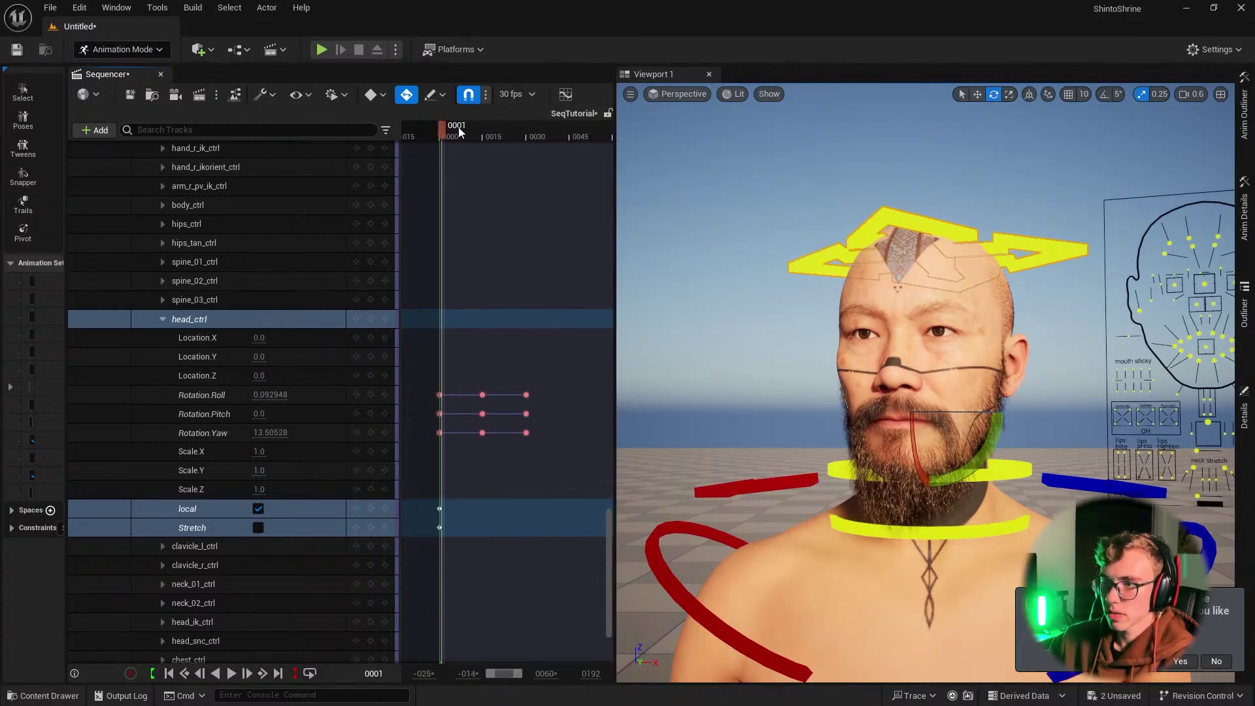
# Step: Delete the Rotation.Pitch keys, scrubbing between frames 32 and 21 to preview
pyautogui.moveTo(460, 132); pyautogui.dragTo(532, 134)
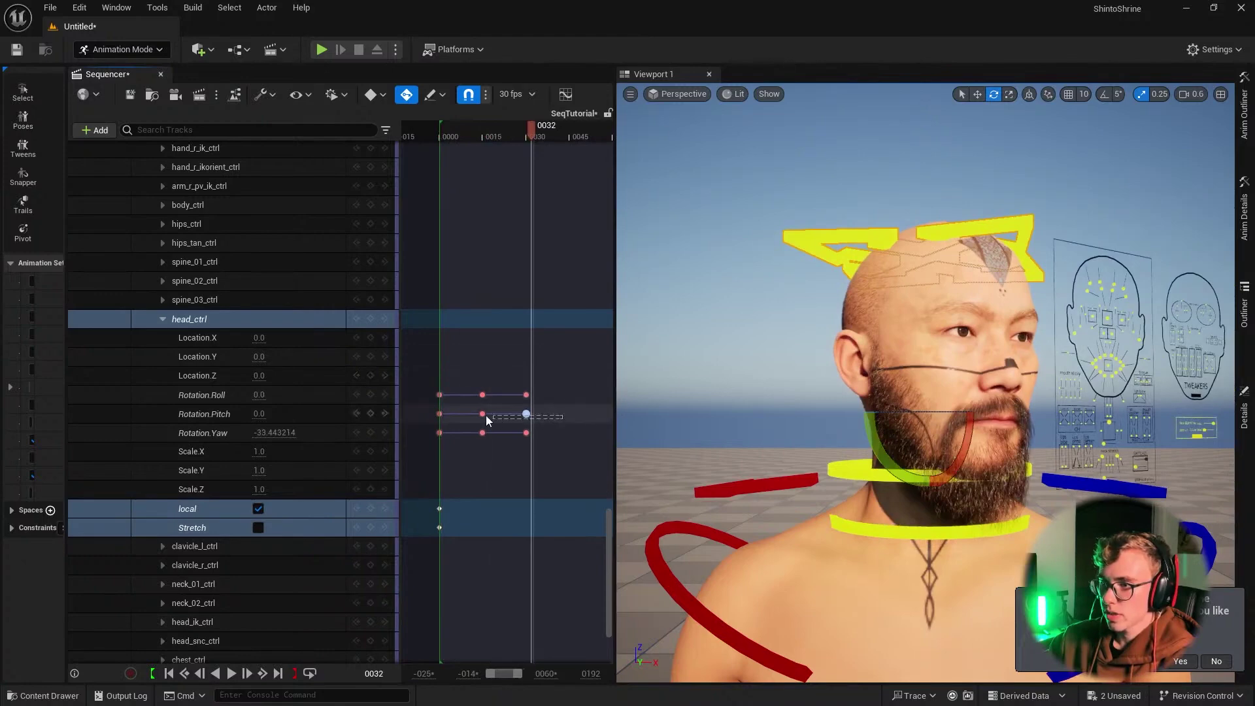
pyautogui.press('Delete')
pyautogui.moveTo(531, 133); pyautogui.dragTo(500, 134)
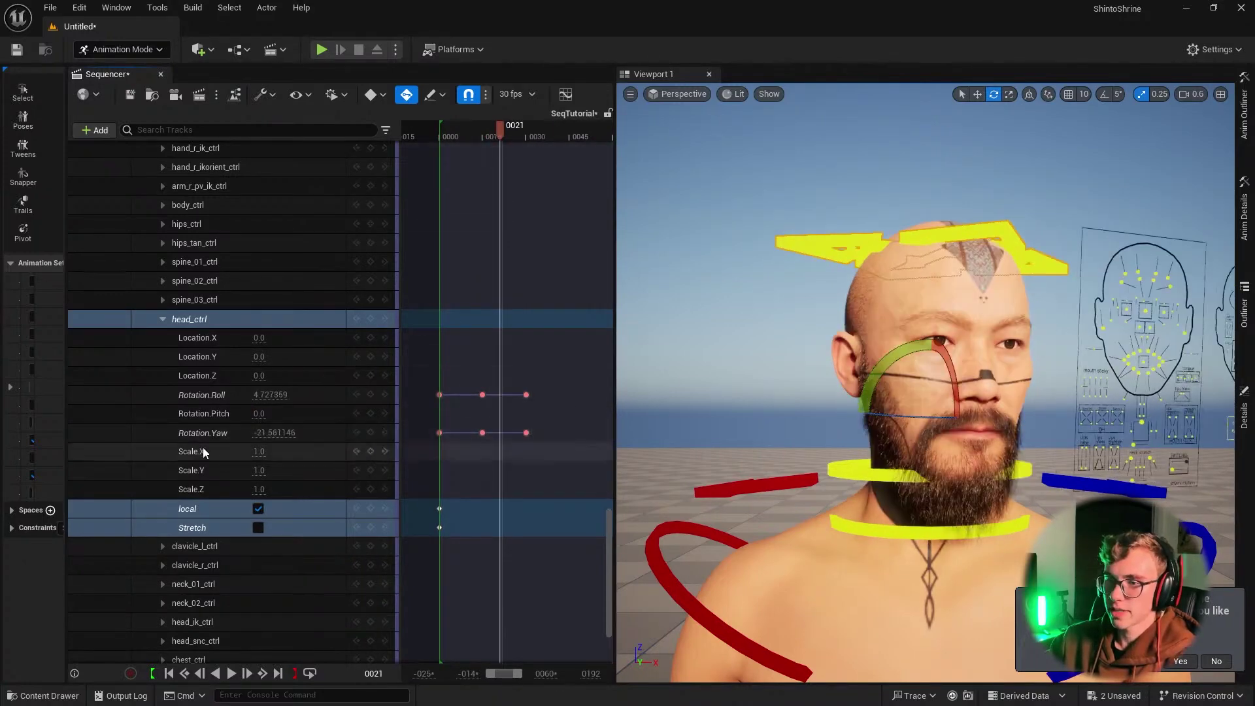
pyautogui.moveTo(260, 490); pyautogui.dragTo(353, 489)
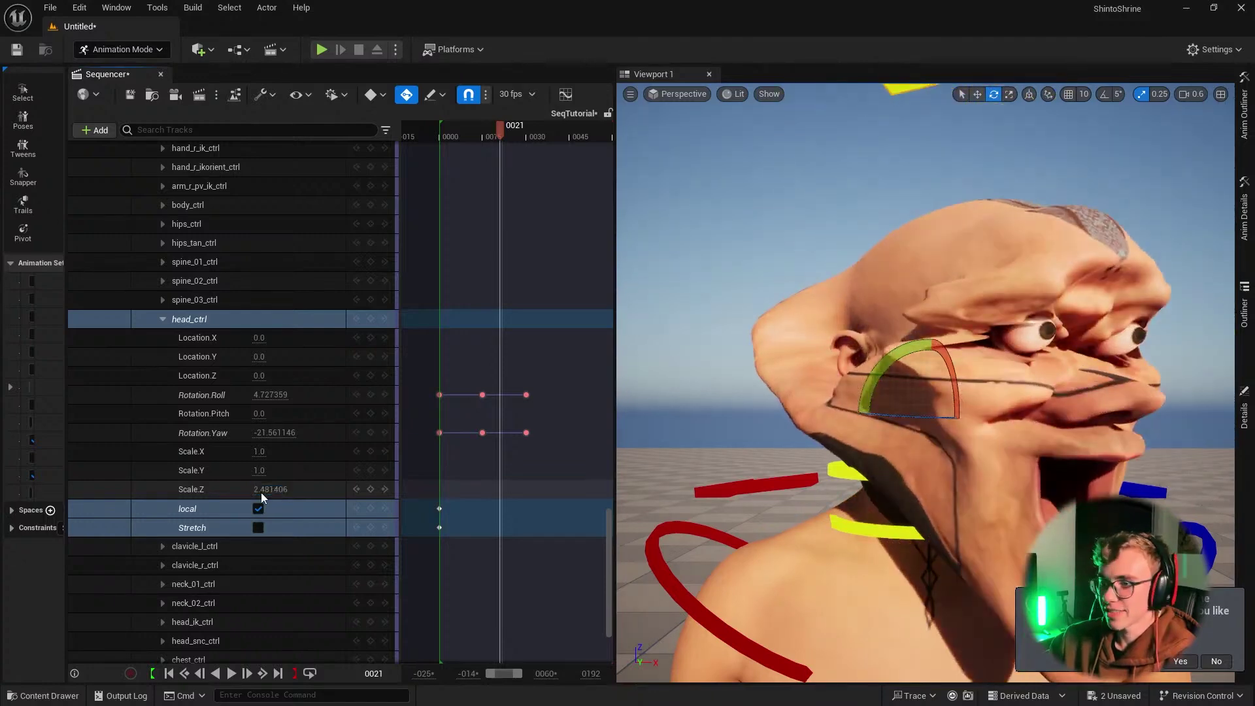
pyautogui.moveTo(897, 461); pyautogui.dragTo(911, 462, button='right')
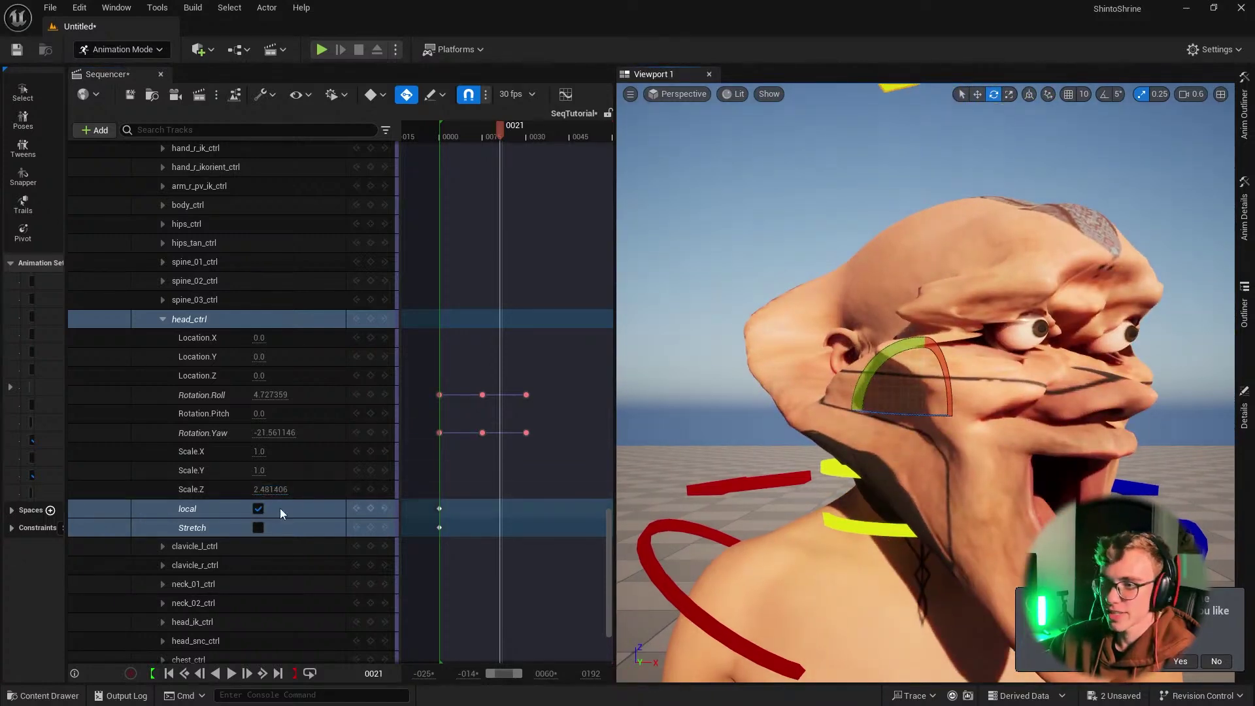
pyautogui.click(281, 489)
pyautogui.hotkey('ctrl', 'z')
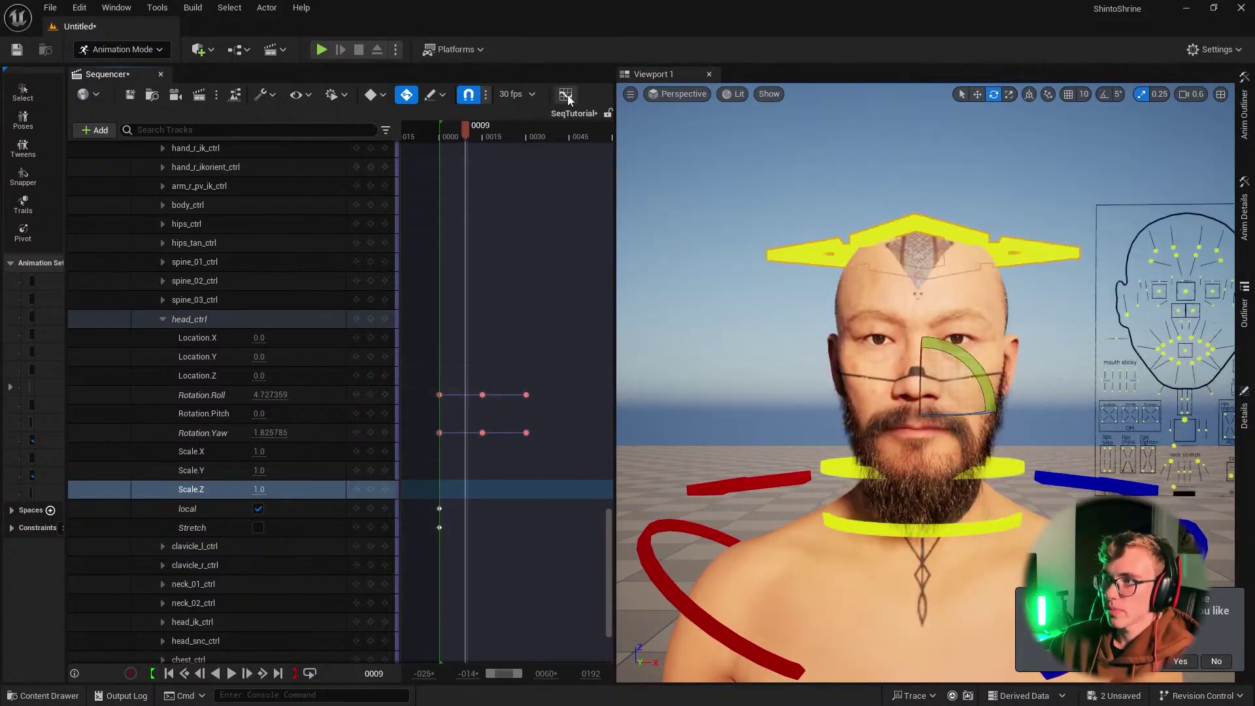
# Step: Open the keys in the Curves window, move it to the lower left, and play the turn
pyautogui.scroll(-3, 535, 257)
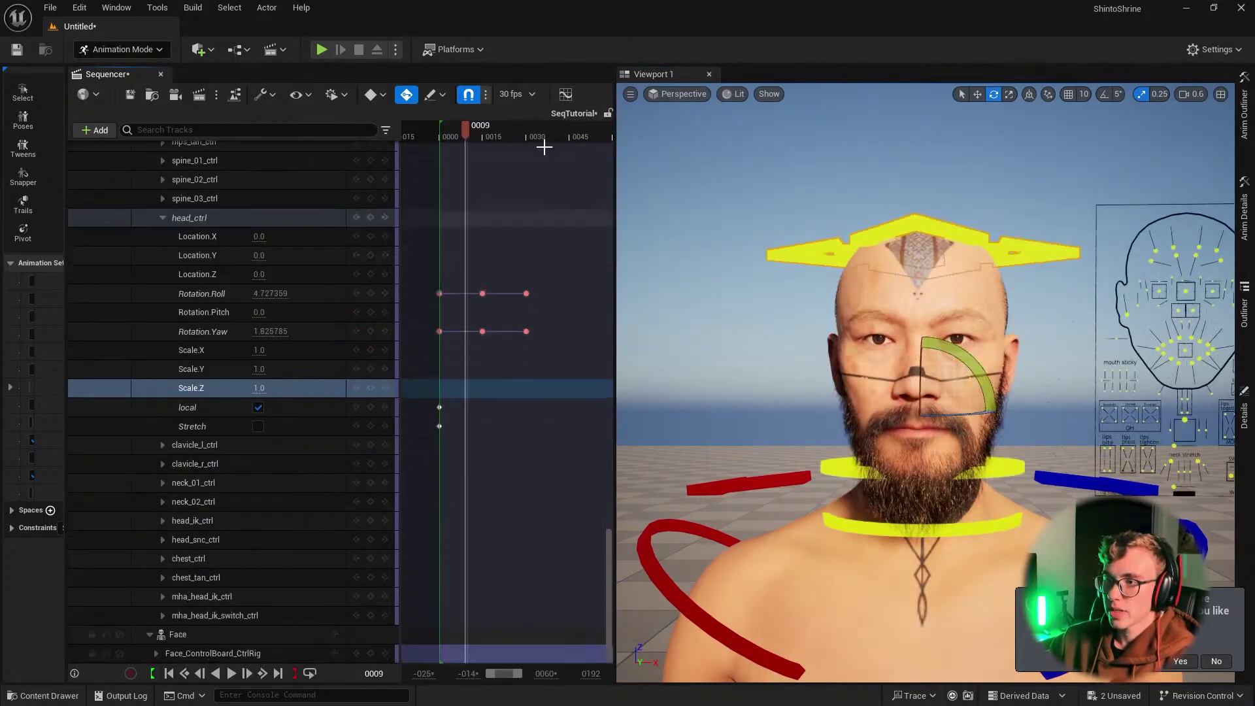
pyautogui.click(564, 96)
pyautogui.moveTo(644, 203); pyautogui.dragTo(305, 408)
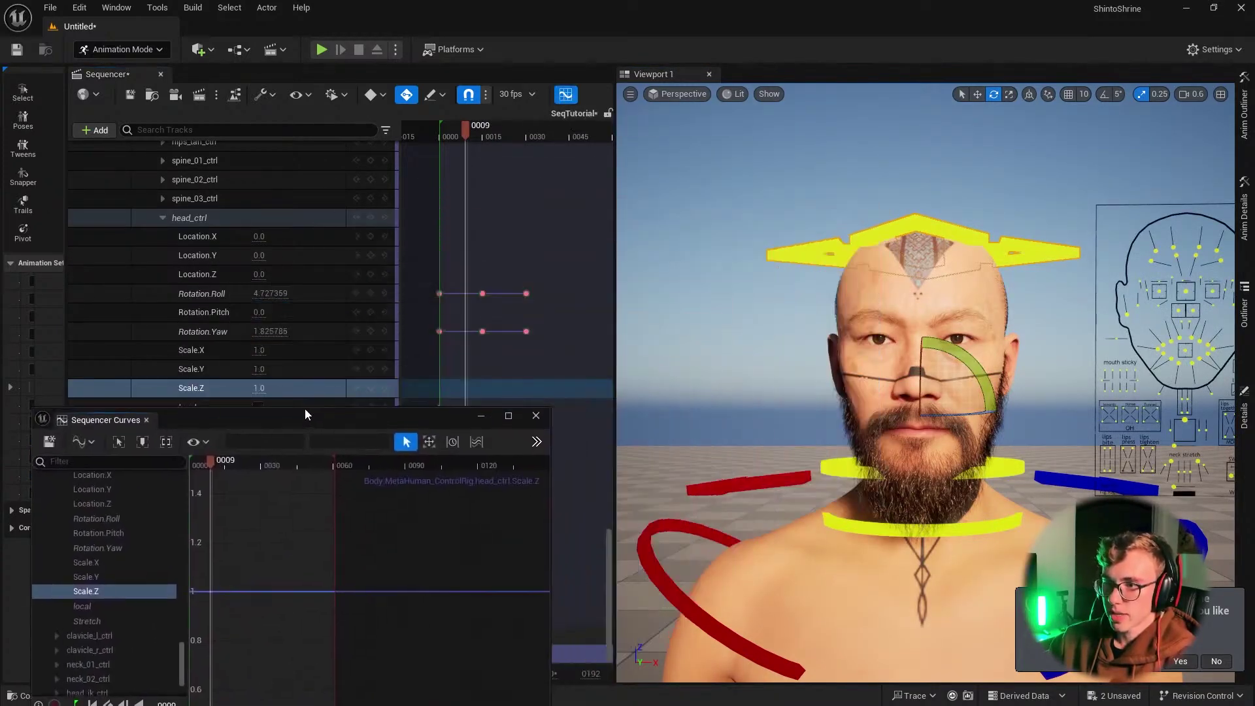
pyautogui.click(445, 128)
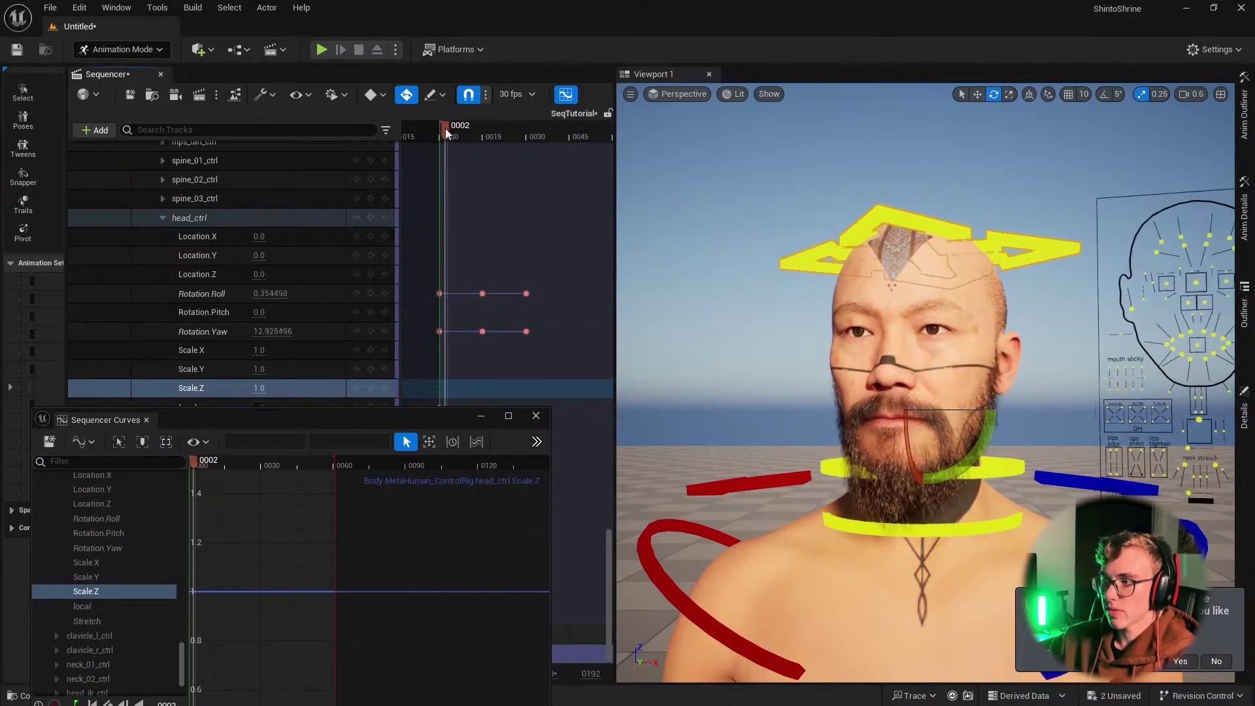
pyautogui.press('space')
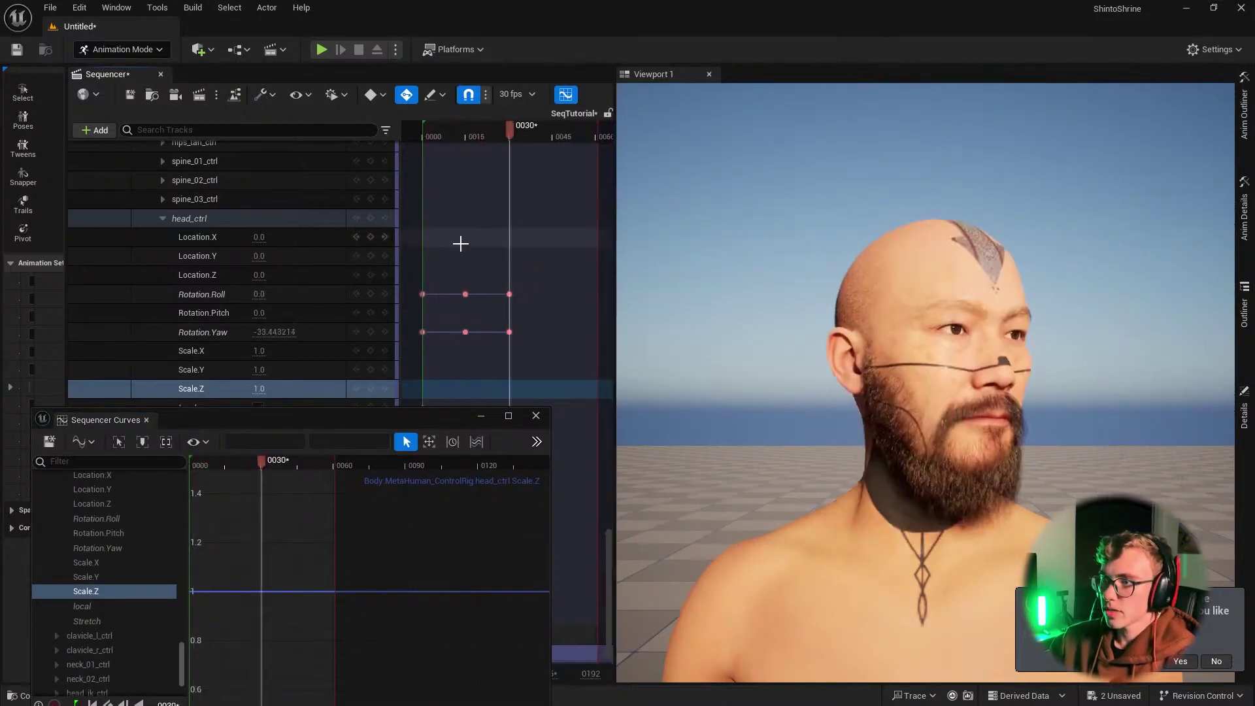
pyautogui.moveTo(504, 131); pyautogui.dragTo(427, 144)
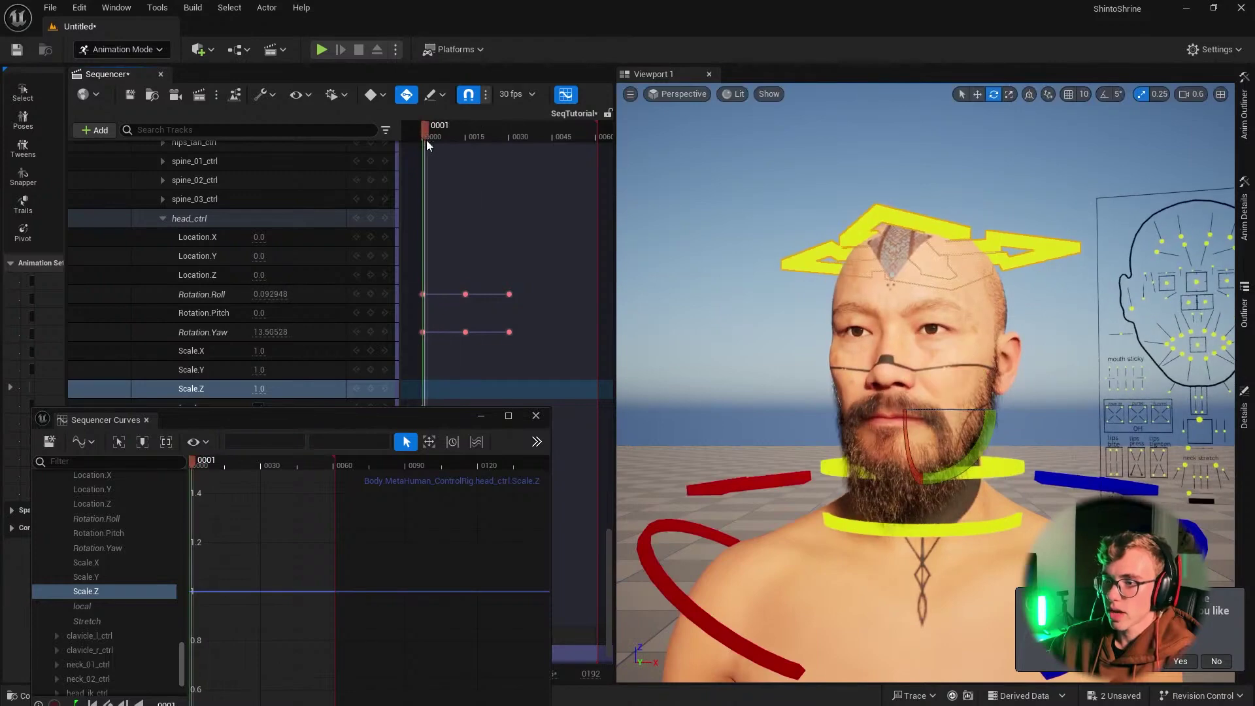
# Step: Show only the Rotation.Roll curve, reposition the window, and lower its peak key to soften the tilt
pyautogui.click(565, 95)
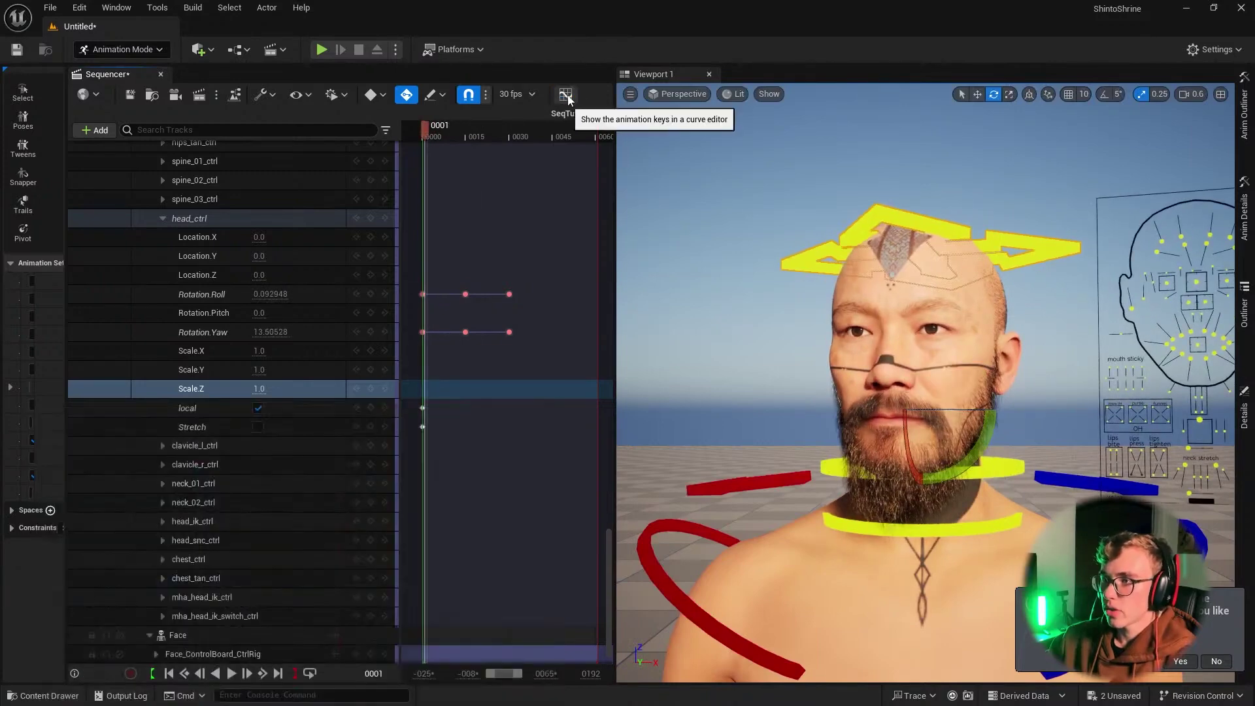
pyautogui.click(566, 95)
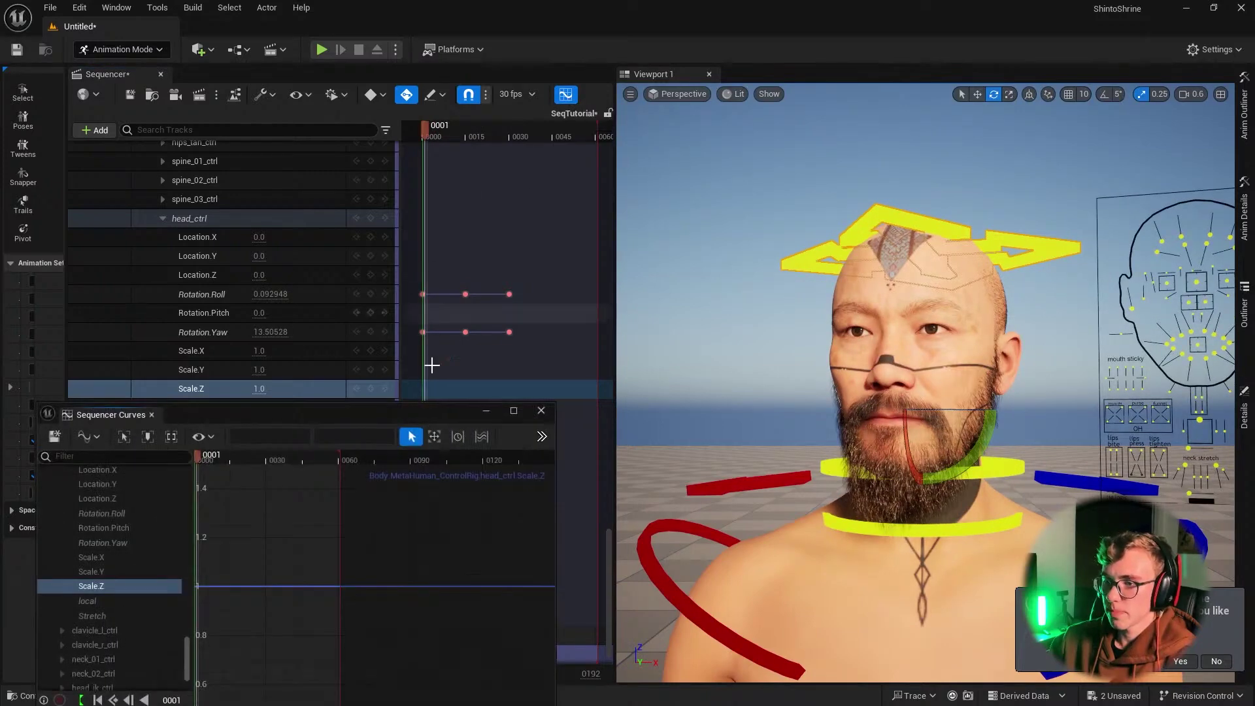
pyautogui.click(220, 294)
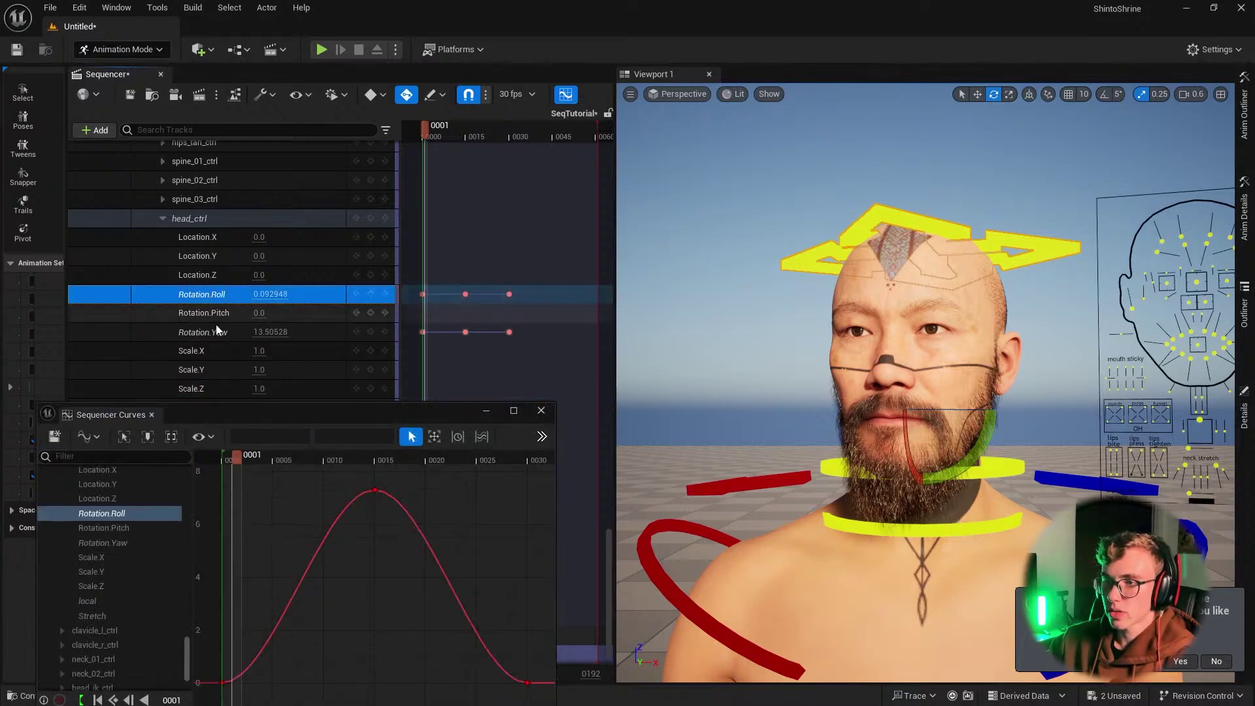
pyautogui.keyDown('ctrl'); pyautogui.click(217, 332); pyautogui.keyUp('ctrl')
pyautogui.click(209, 294)
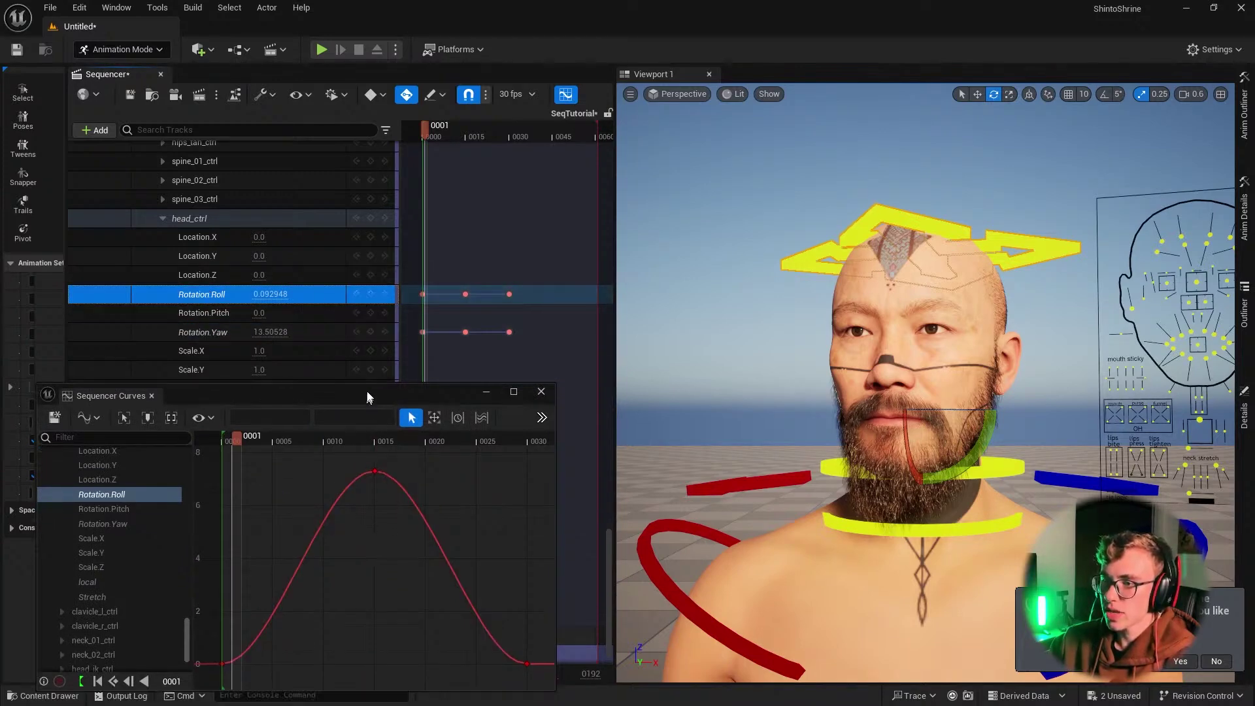
pyautogui.moveTo(363, 414); pyautogui.dragTo(365, 331)
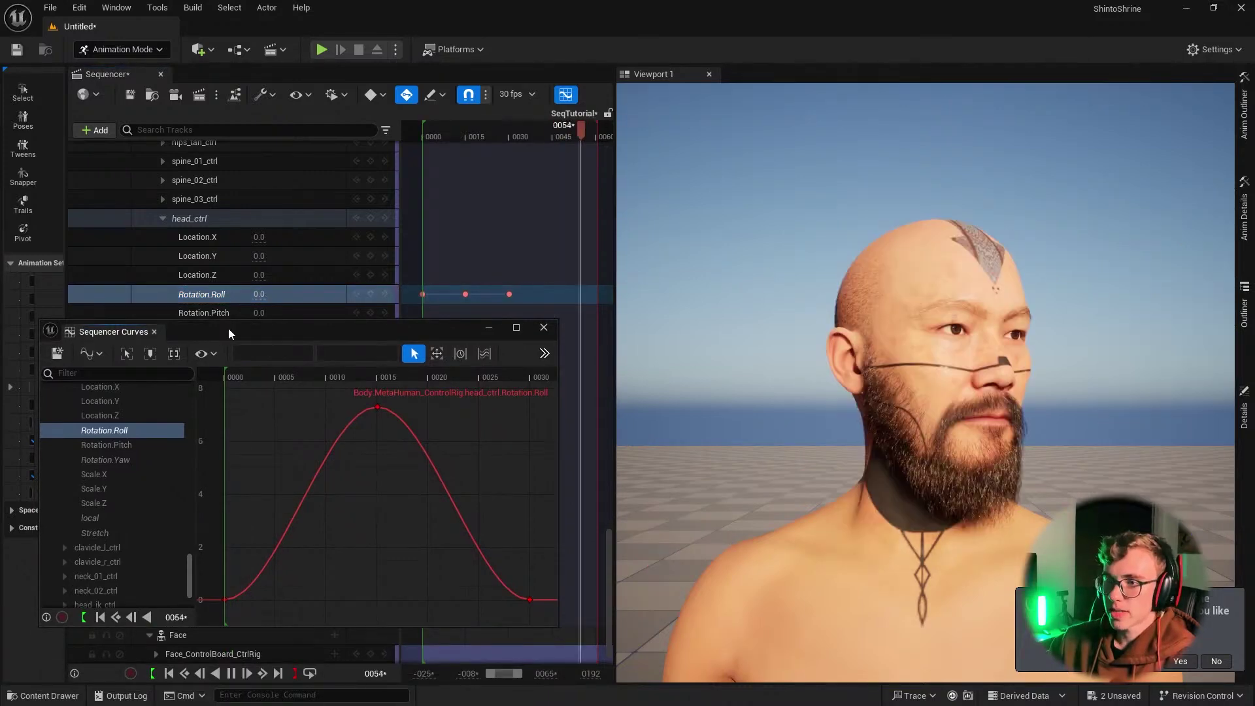
pyautogui.moveTo(229, 328); pyautogui.dragTo(221, 358)
pyautogui.moveTo(435, 134); pyautogui.dragTo(467, 137)
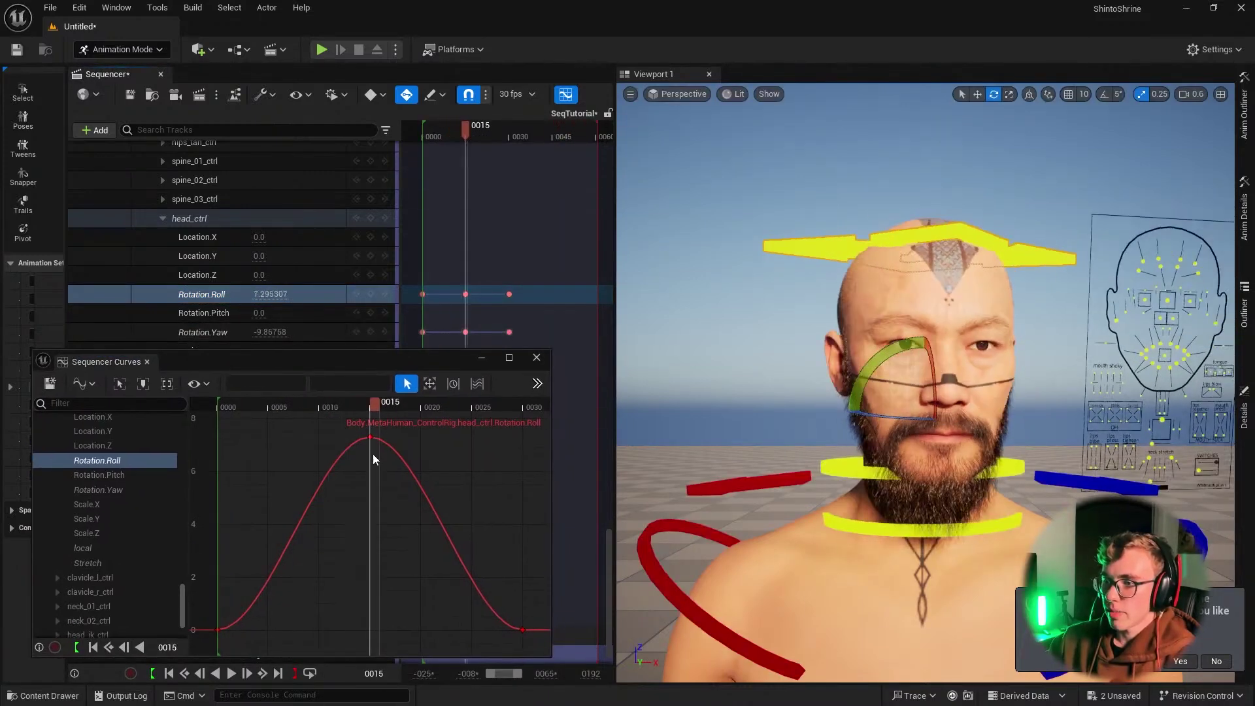
pyautogui.moveTo(371, 438)
pyautogui.mouseDown()
pyautogui.moveTo(362, 542)
pyautogui.moveTo(372, 447)
pyautogui.mouseUp()
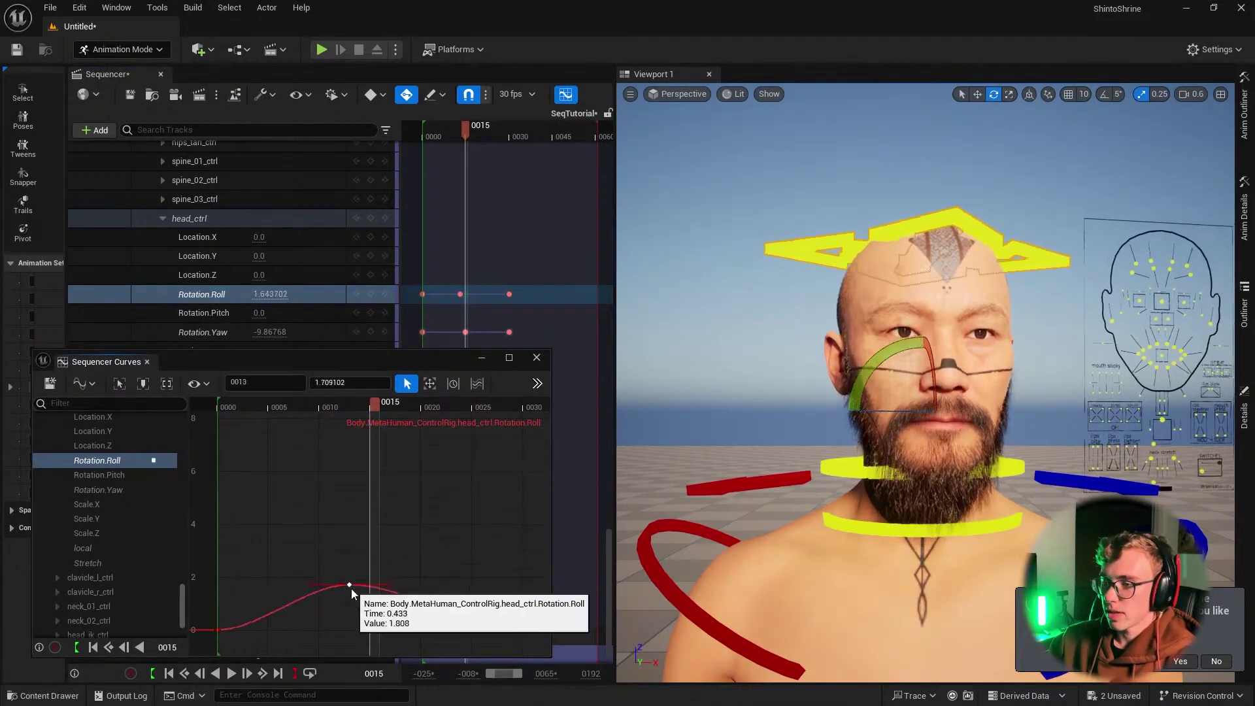
# Step: Switch to the Rotation.Yaw curve and delete its middle key at frame 15
pyautogui.click(208, 331)
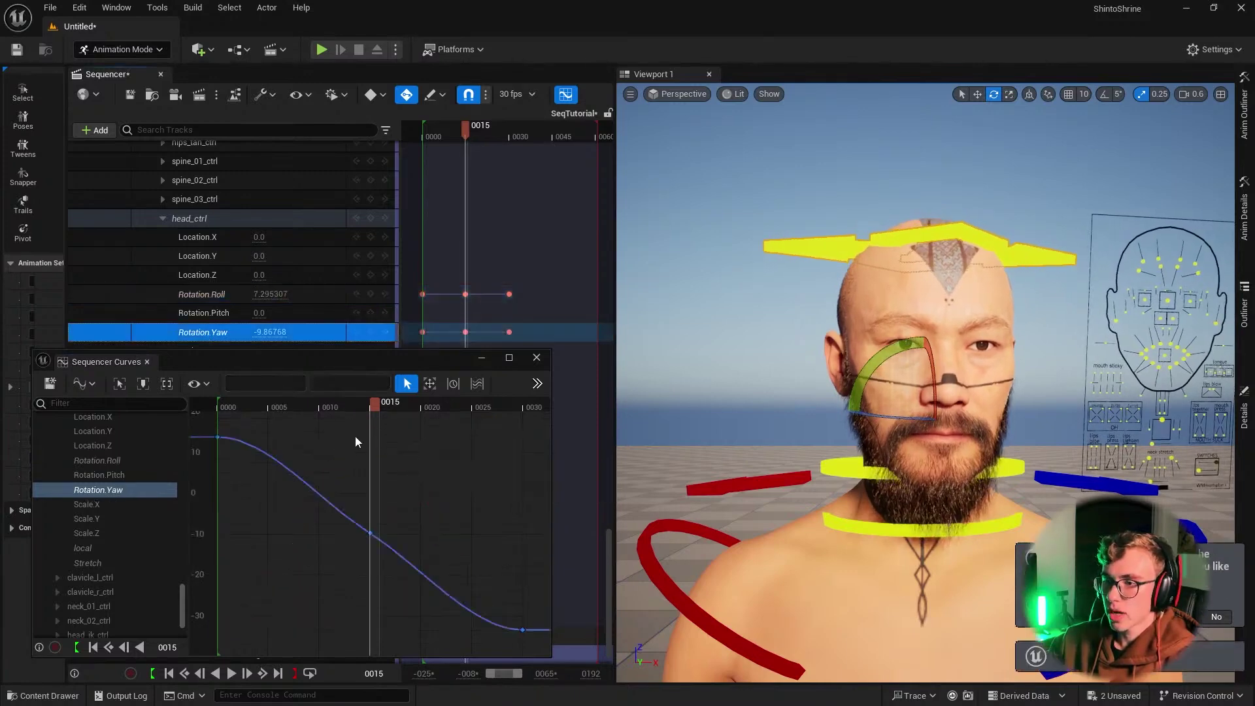
pyautogui.moveTo(523, 631); pyautogui.dragTo(514, 551)
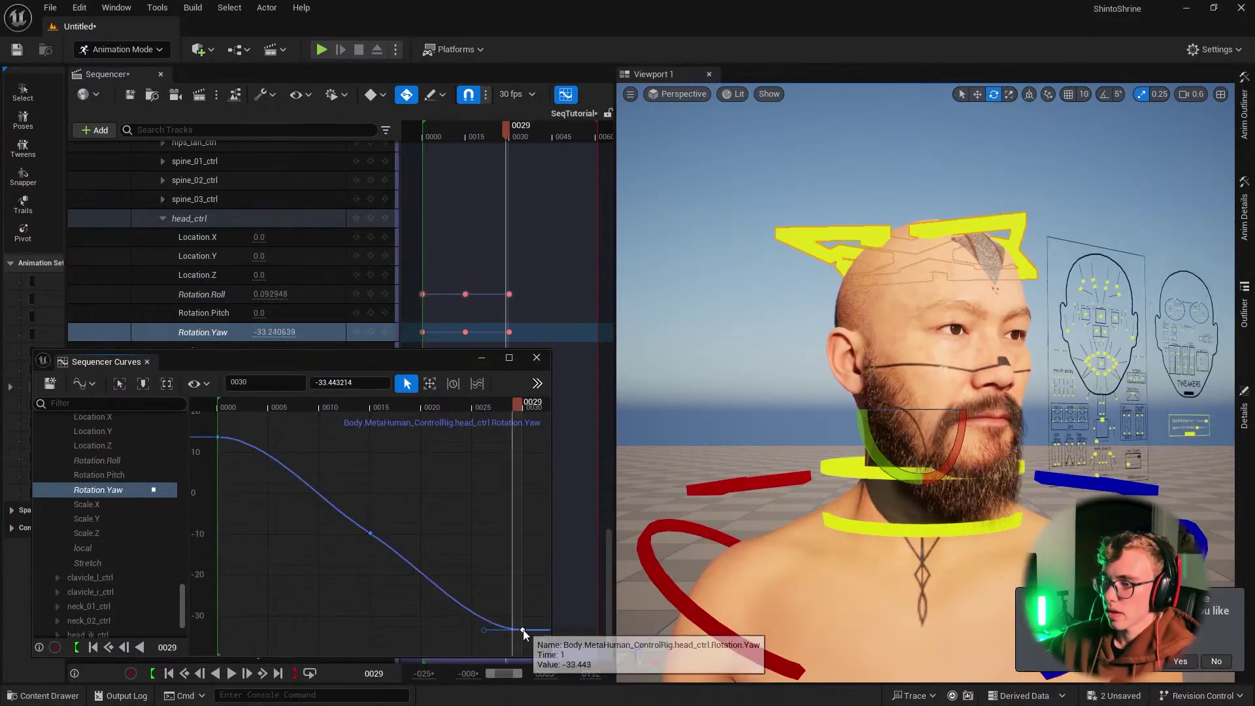
pyautogui.hotkey('ctrl', 'z')
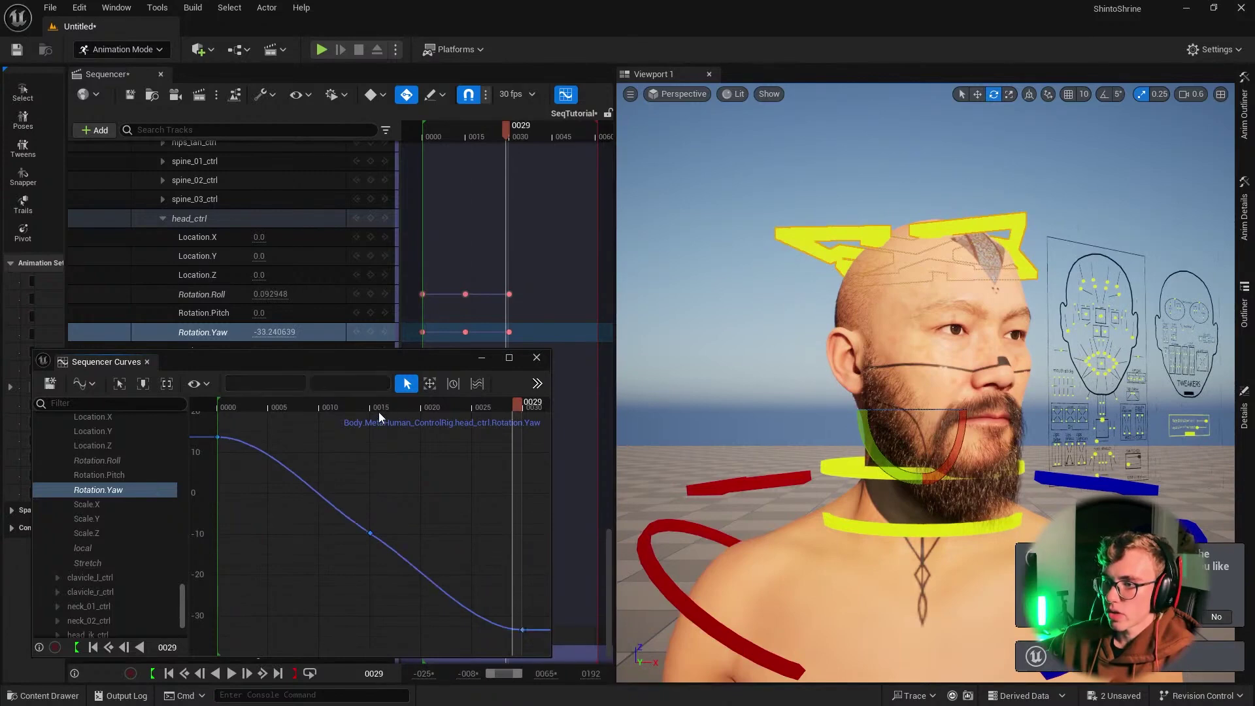
pyautogui.click(377, 411)
pyautogui.moveTo(420, 519); pyautogui.dragTo(347, 584)
pyautogui.press('Delete')
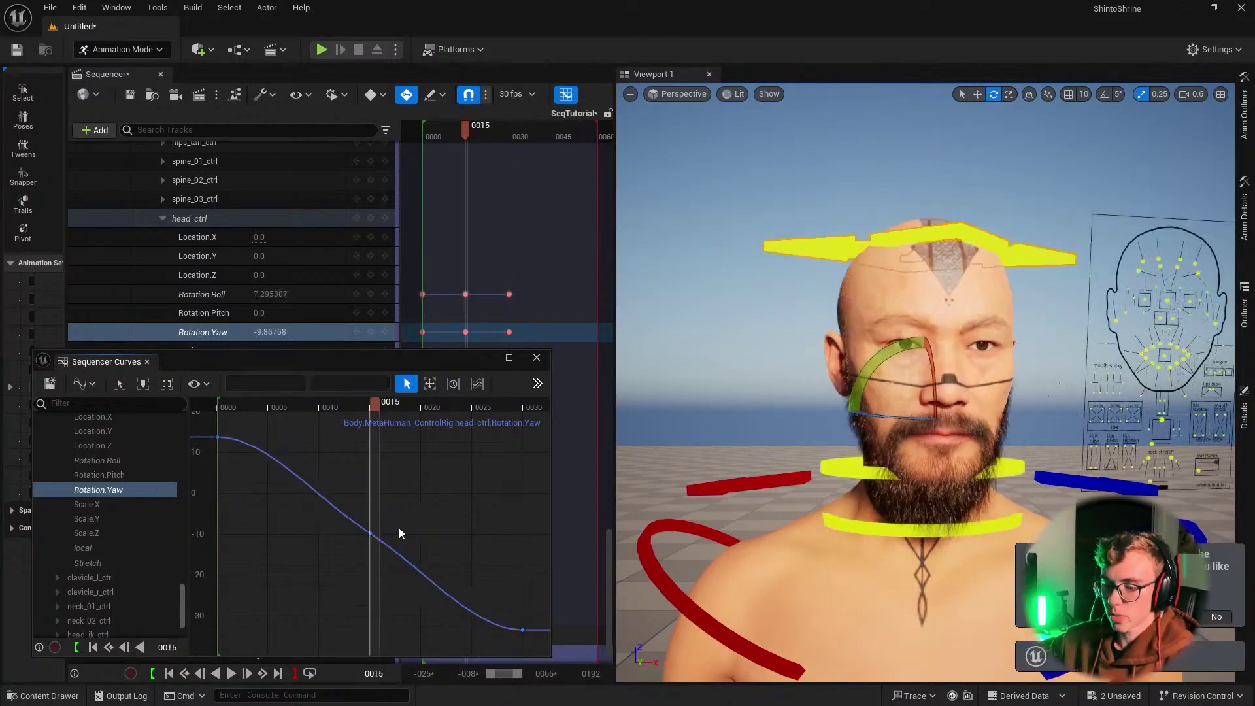
pyautogui.moveTo(338, 411); pyautogui.dragTo(225, 404)
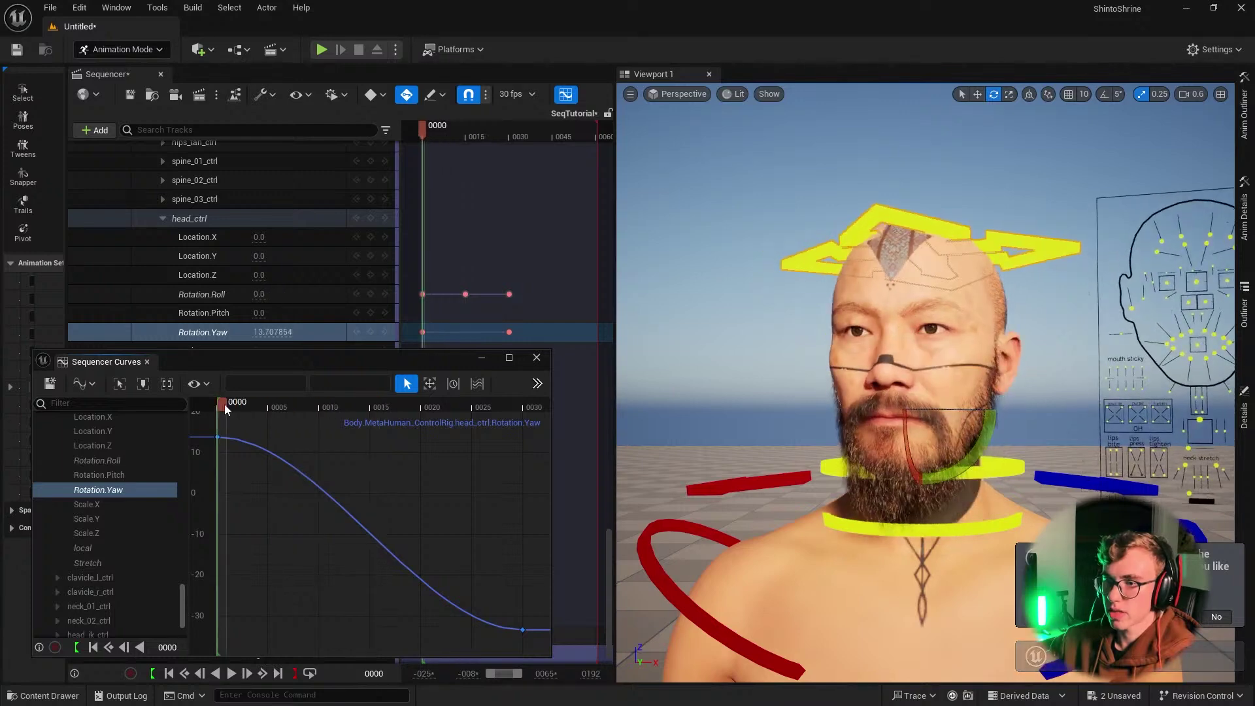
pyautogui.press('.')
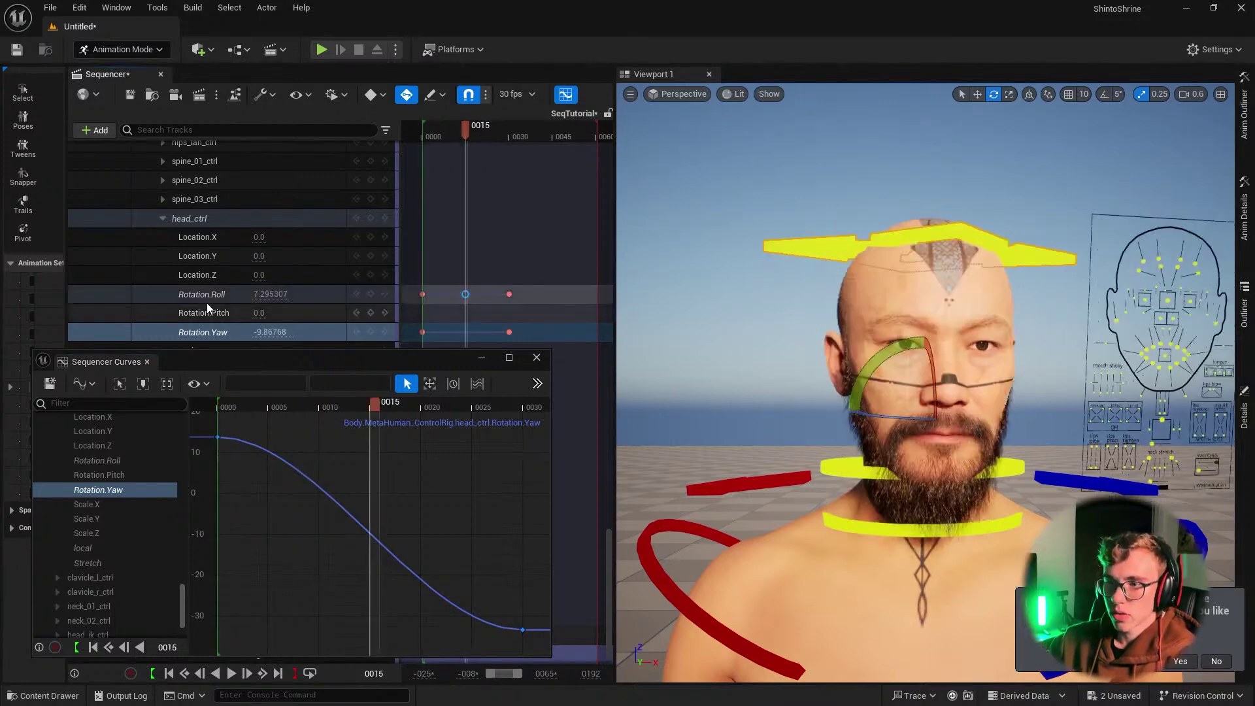
# Step: Show the Rotation.Roll curve again, replay the head turn, and widen the curve editor
pyautogui.click(206, 300)
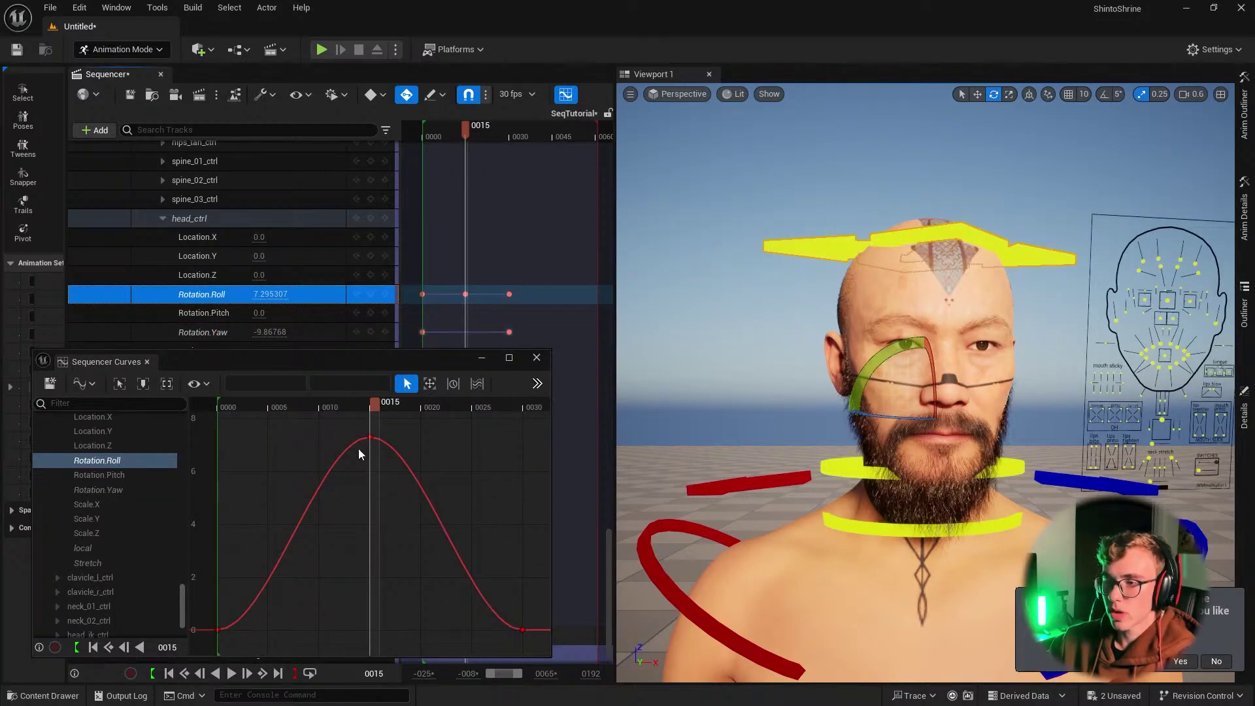
pyautogui.moveTo(412, 370); pyautogui.dragTo(205, 413)
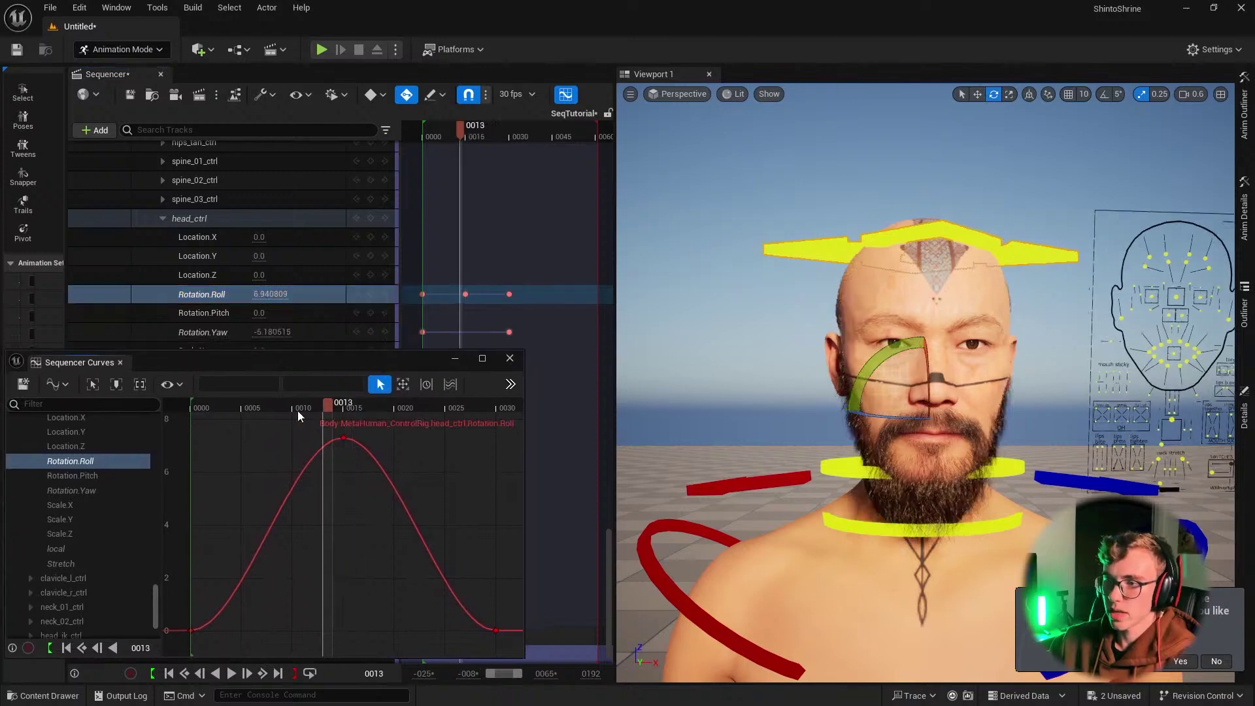
pyautogui.press('space')
pyautogui.press('space')
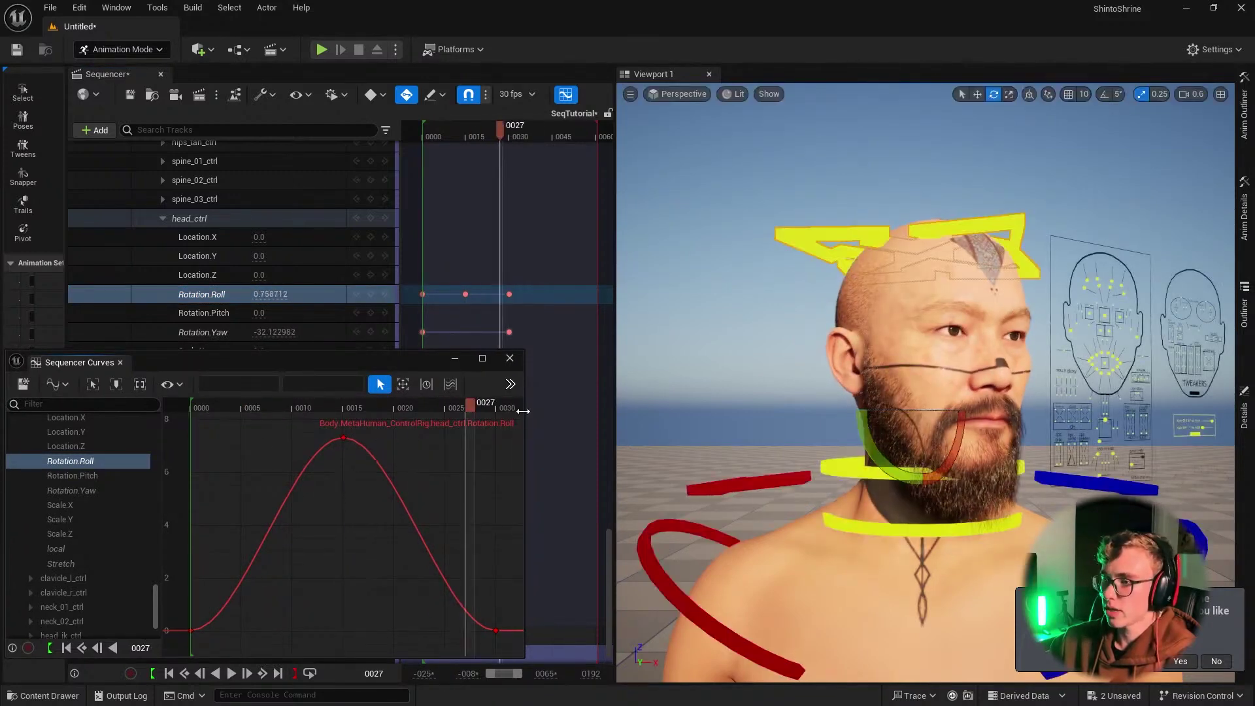
pyautogui.moveTo(524, 411); pyautogui.dragTo(743, 418)
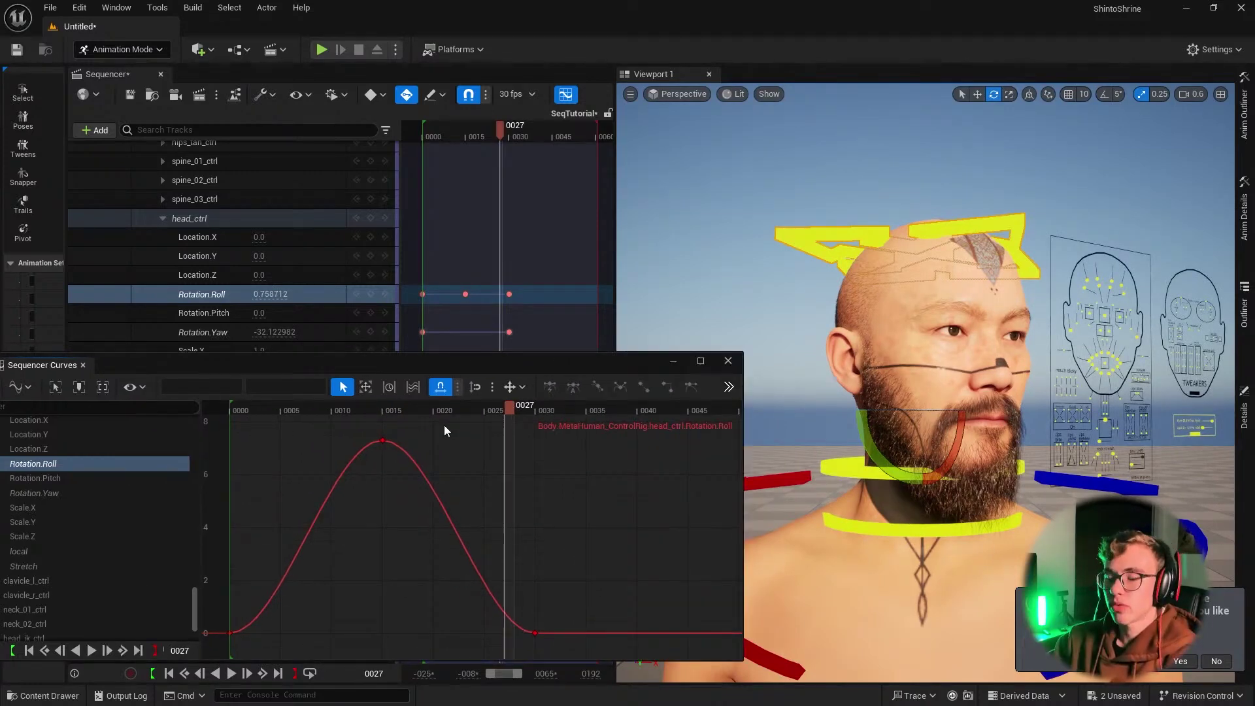
# Step: Select the roll curve's peak key at frame 15, set it to auto tangents and tilt its right tangent up
pyautogui.moveTo(458, 424); pyautogui.dragTo(258, 577)
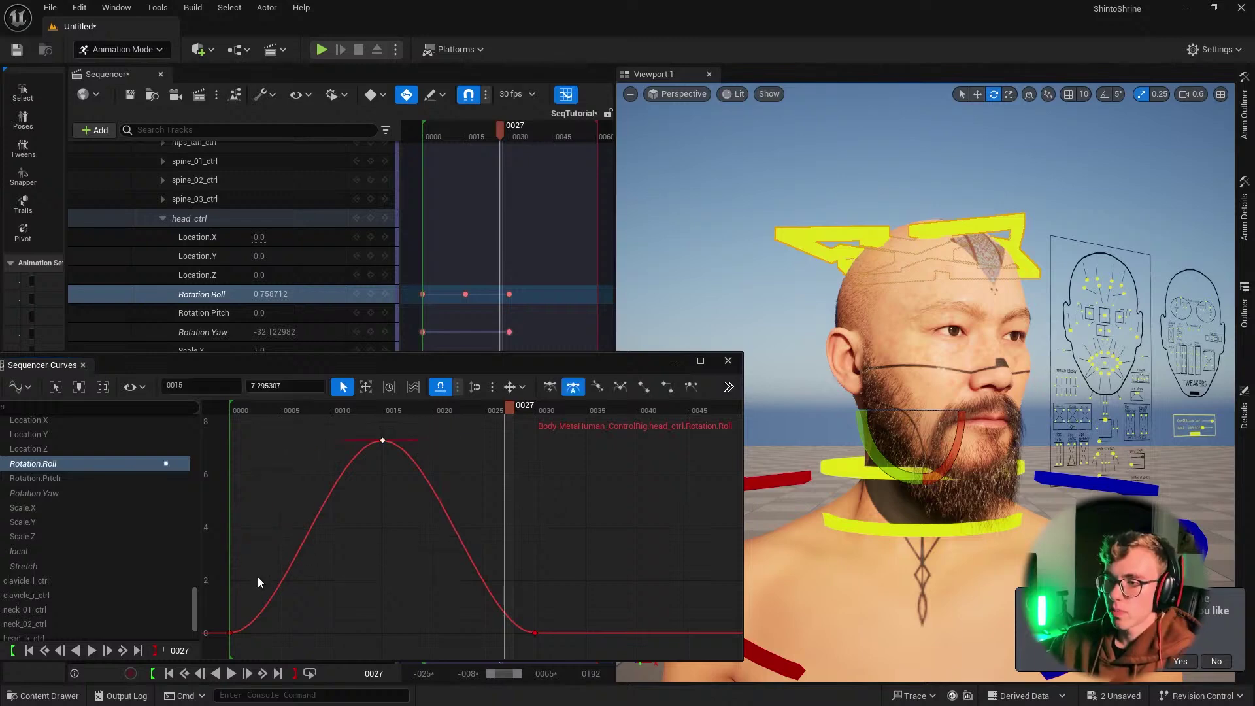
pyautogui.click(406, 410)
pyautogui.moveTo(422, 440); pyautogui.dragTo(425, 433)
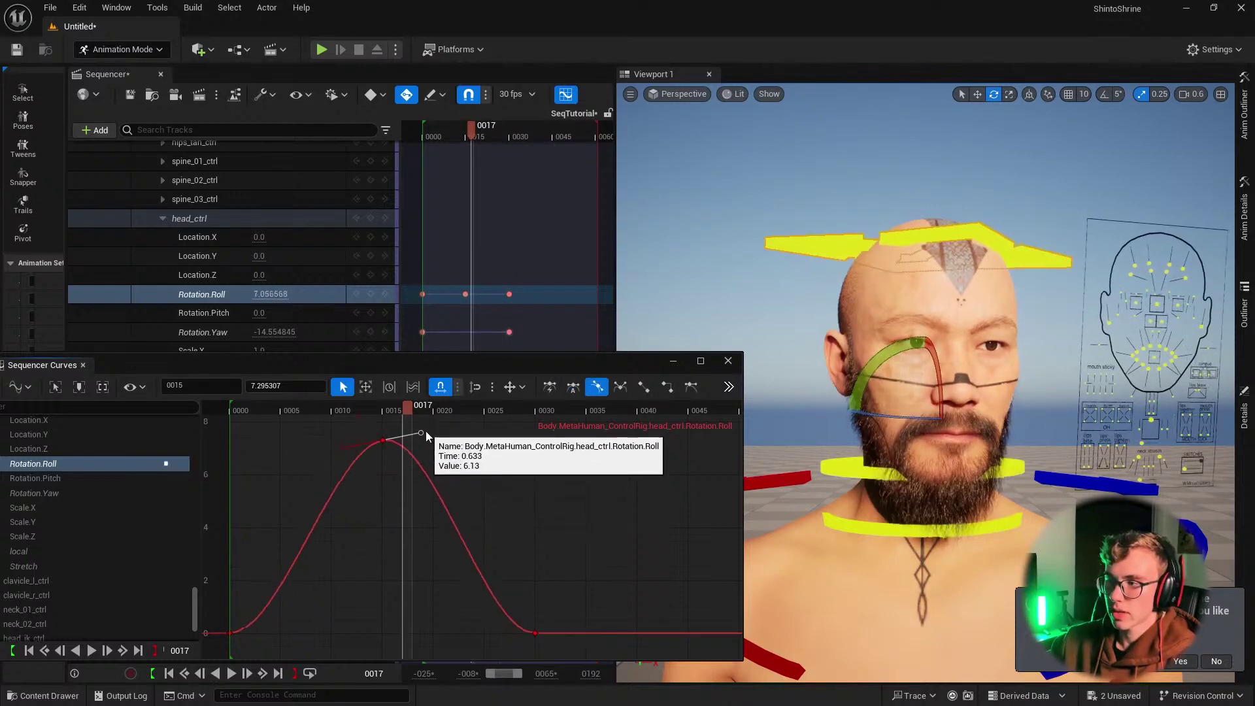
pyautogui.click(372, 409)
pyautogui.press('1')
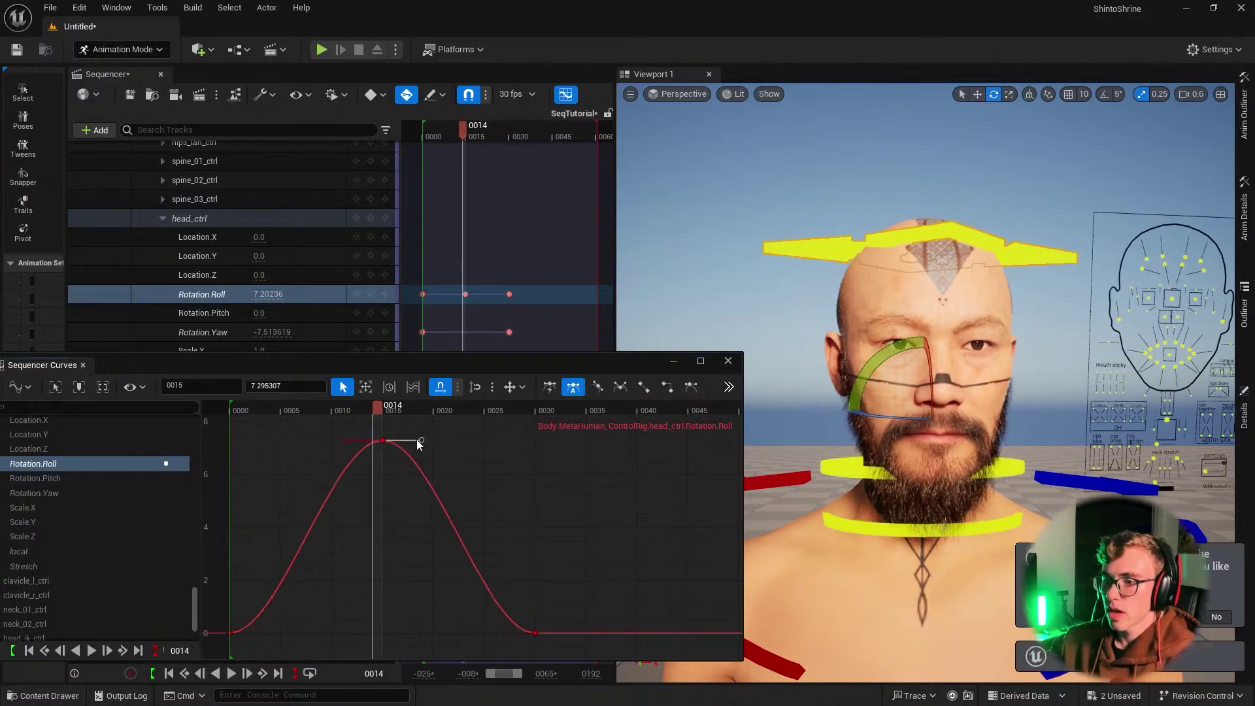
pyautogui.moveTo(418, 441); pyautogui.dragTo(422, 439)
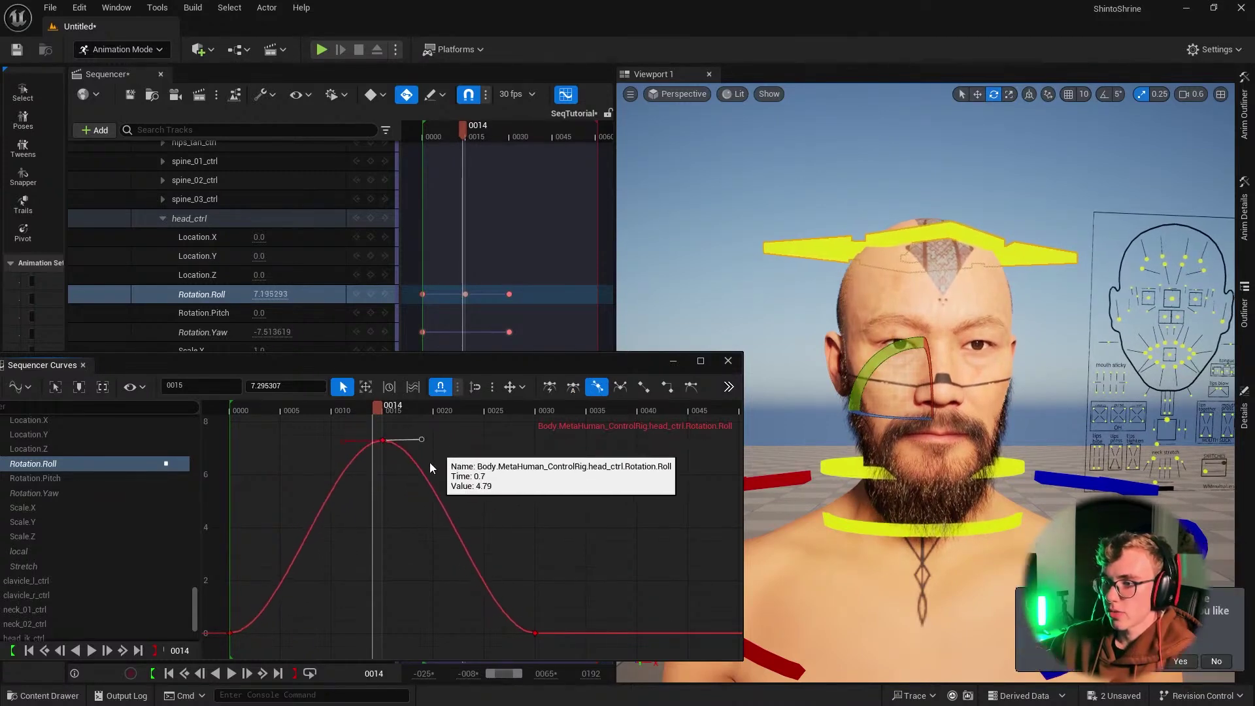
pyautogui.click(384, 408)
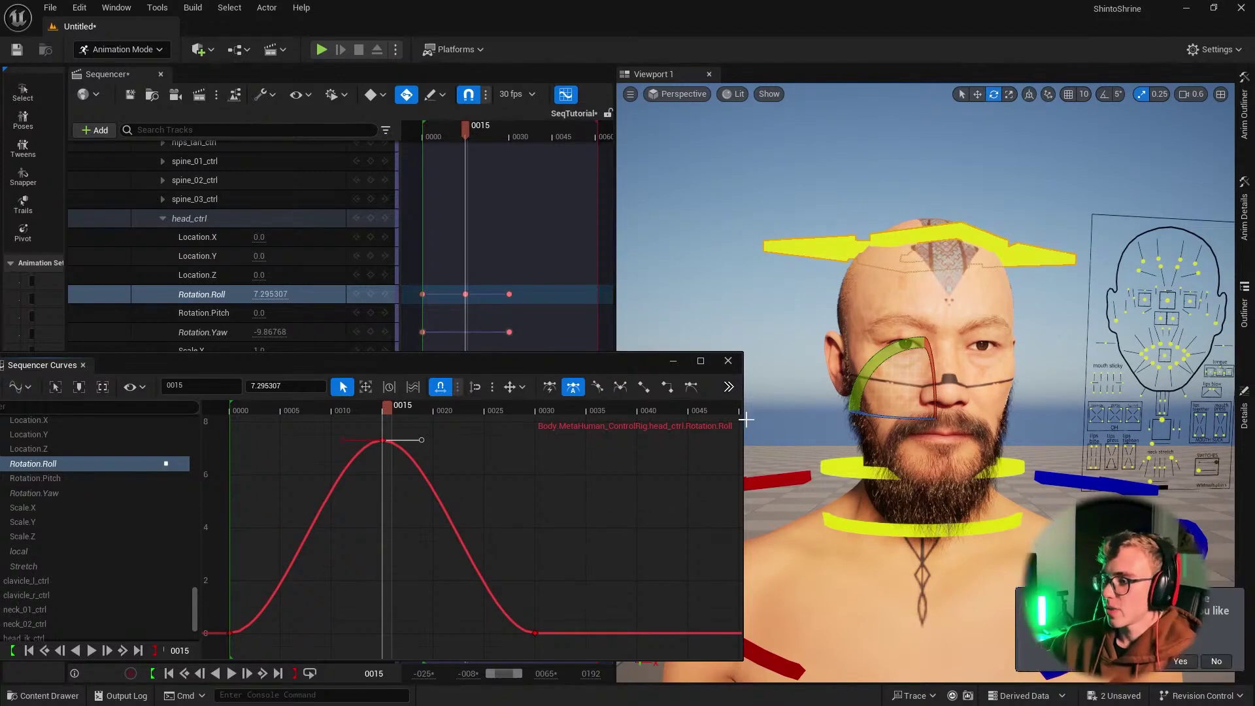
# Step: Widen the curve editor, try weighted tangents and undo, then lengthen the peak's right tangent
pyautogui.moveTo(742, 420); pyautogui.dragTo(800, 419)
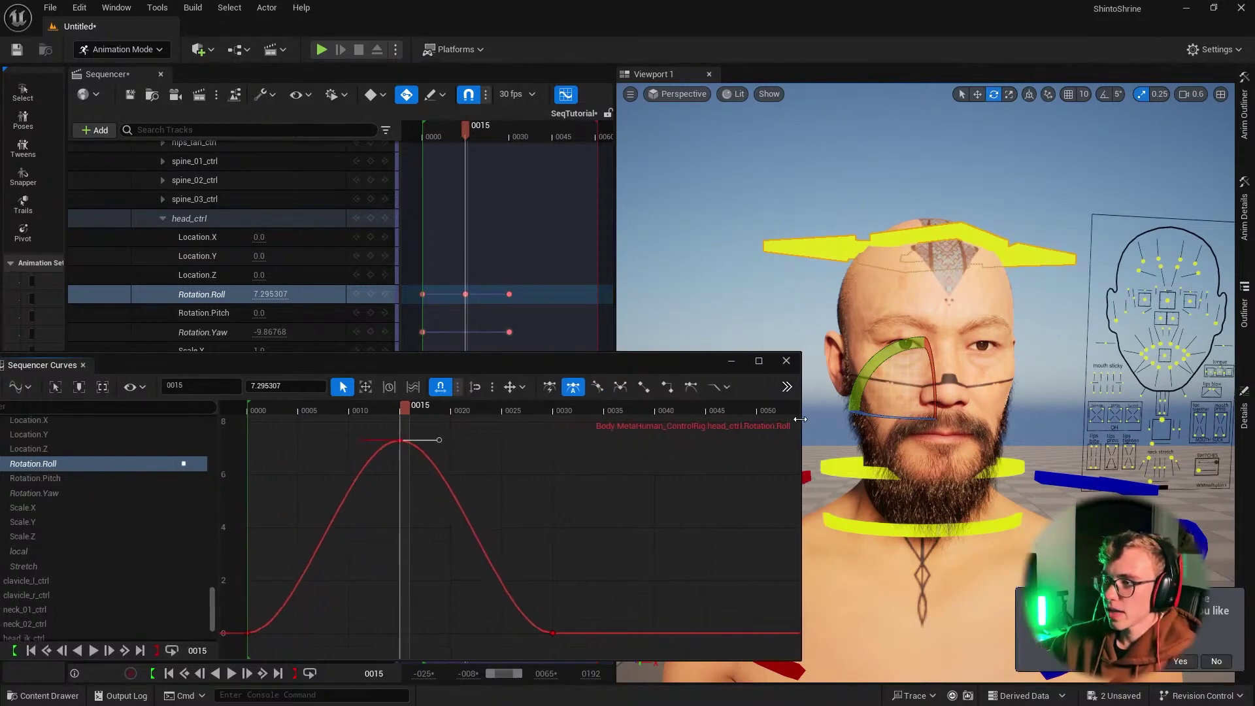
pyautogui.click(692, 387)
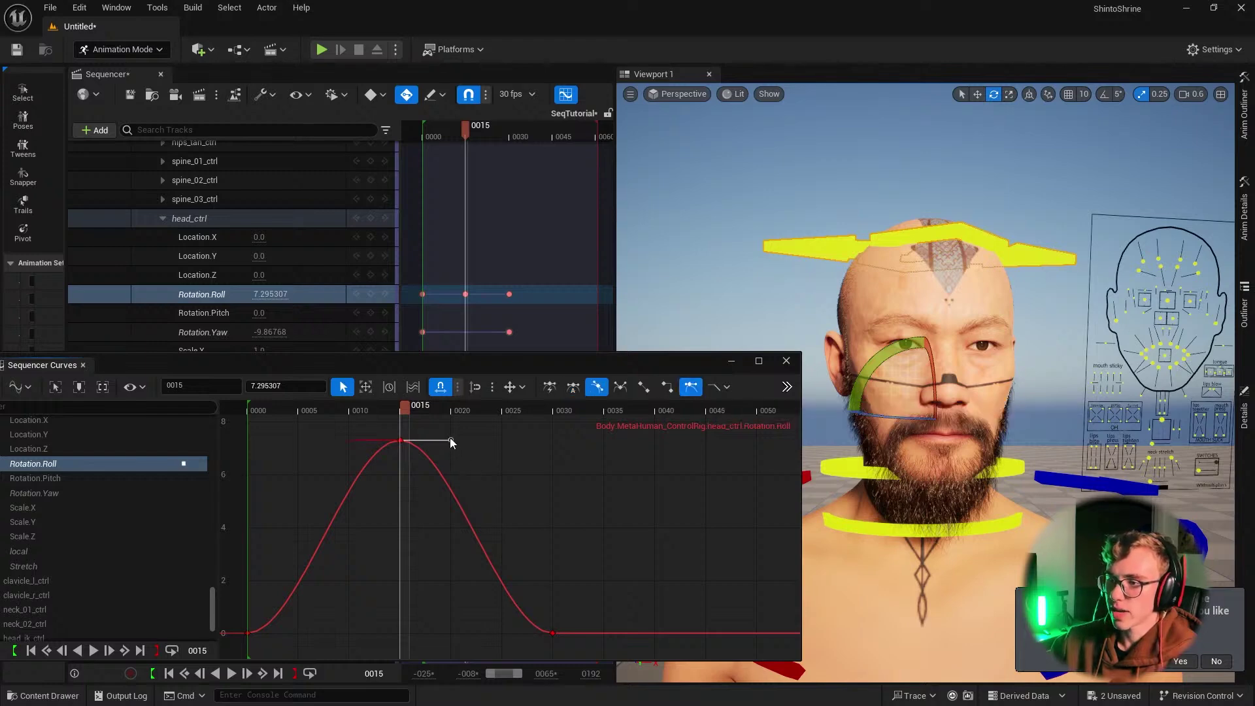
pyautogui.hotkey('ctrl', 'z')
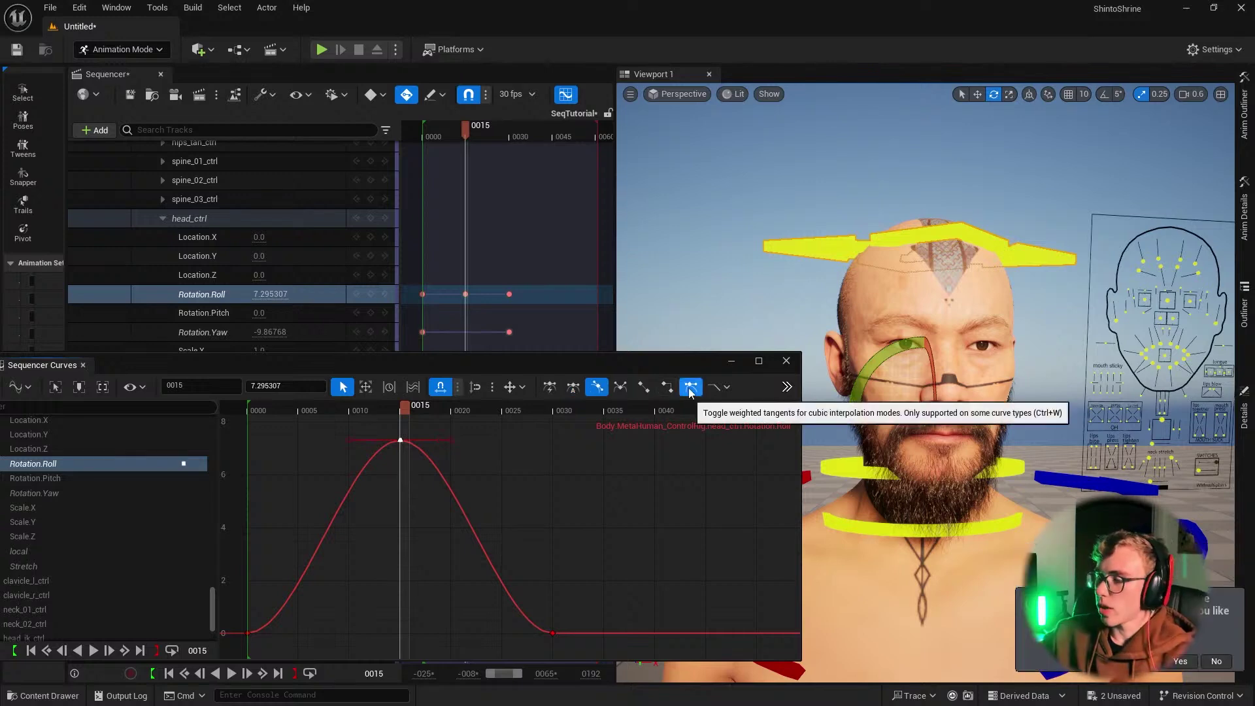
pyautogui.moveTo(451, 445)
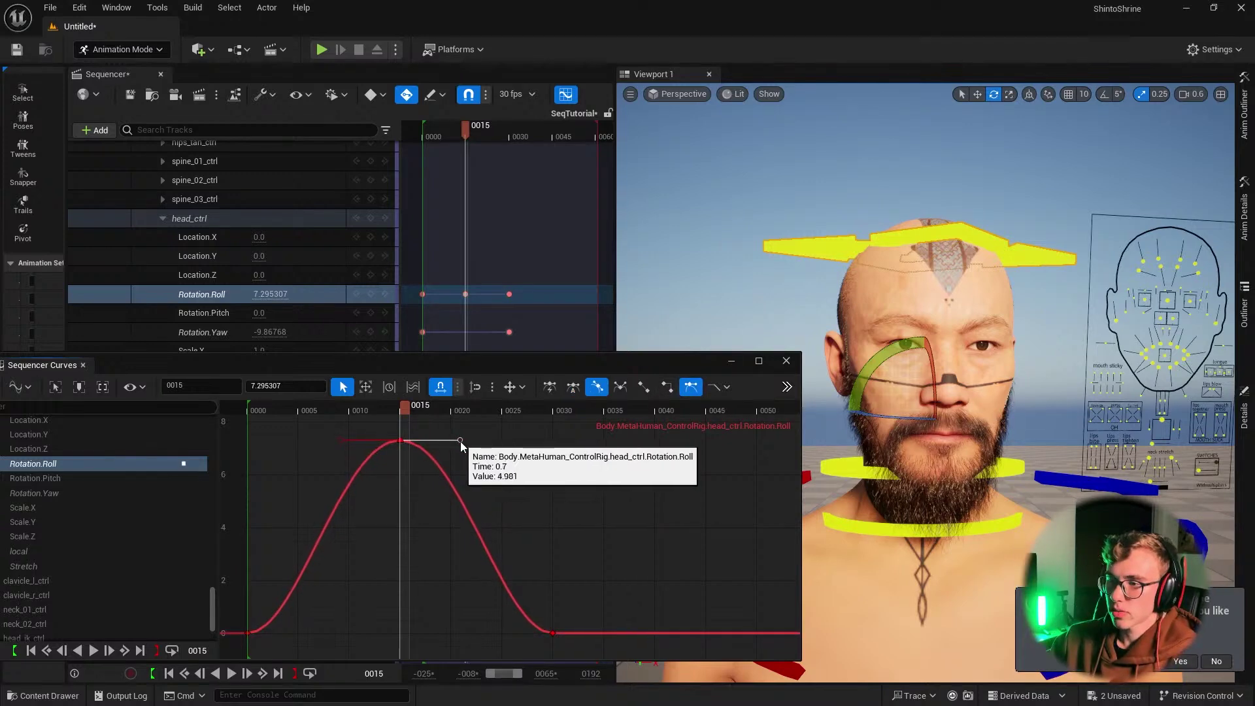
pyautogui.click(425, 410)
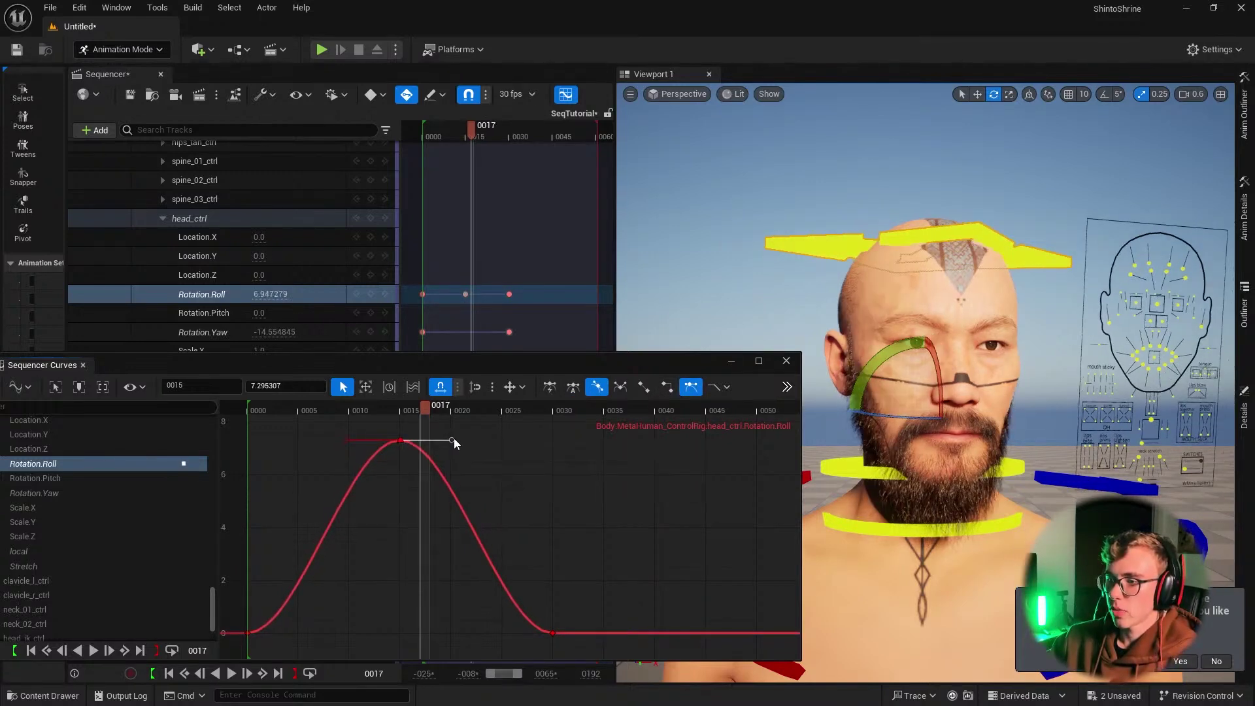
pyautogui.moveTo(451, 440); pyautogui.dragTo(502, 440)
# Step: Play back the head turn and shorten the peak's right tangent to narrow the easing
pyautogui.moveTo(436, 413); pyautogui.dragTo(270, 413)
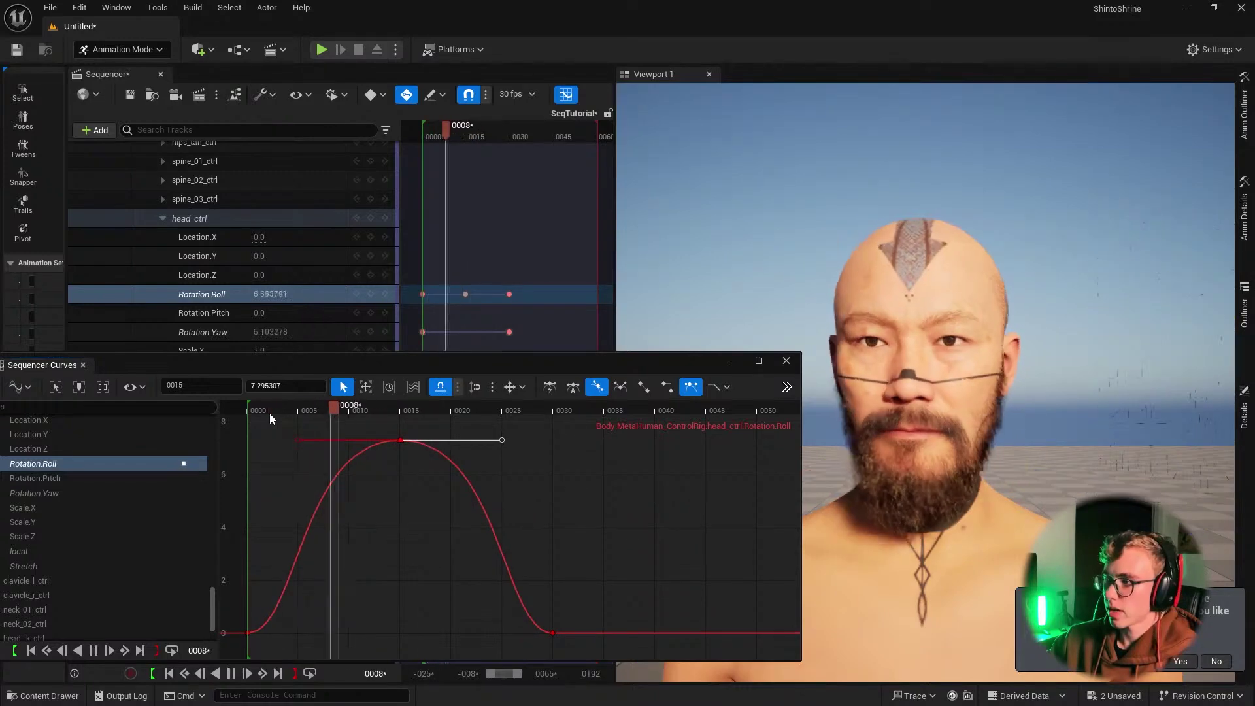
pyautogui.press('space')
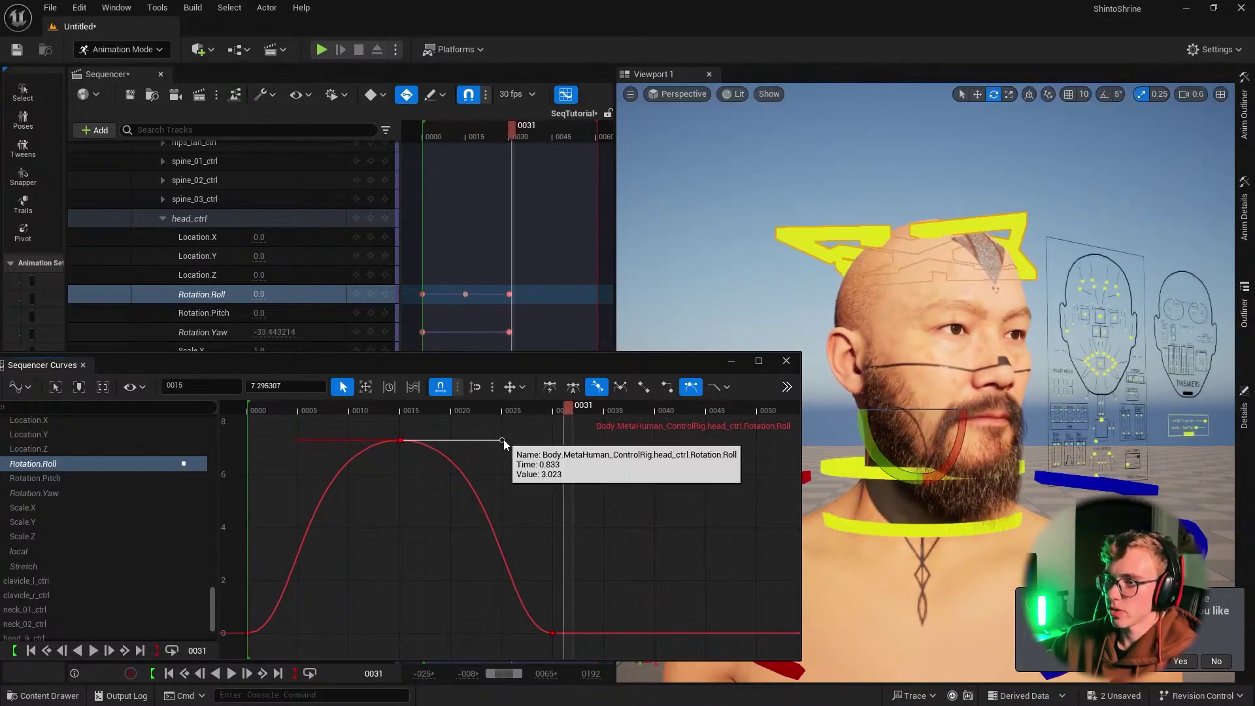
pyautogui.moveTo(502, 439)
pyautogui.mouseDown()
pyautogui.moveTo(446, 440)
pyautogui.moveTo(541, 439)
pyautogui.mouseUp()
pyautogui.moveTo(394, 412); pyautogui.dragTo(377, 418)
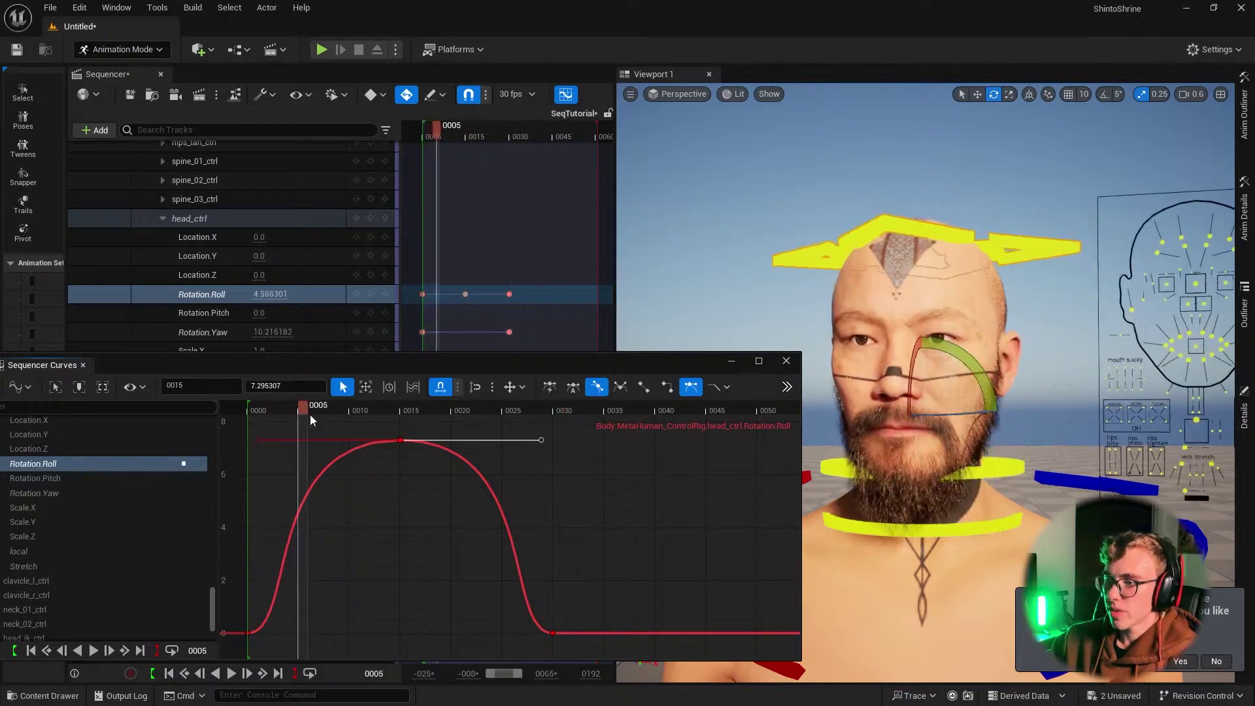
pyautogui.moveTo(541, 439); pyautogui.dragTo(442, 439)
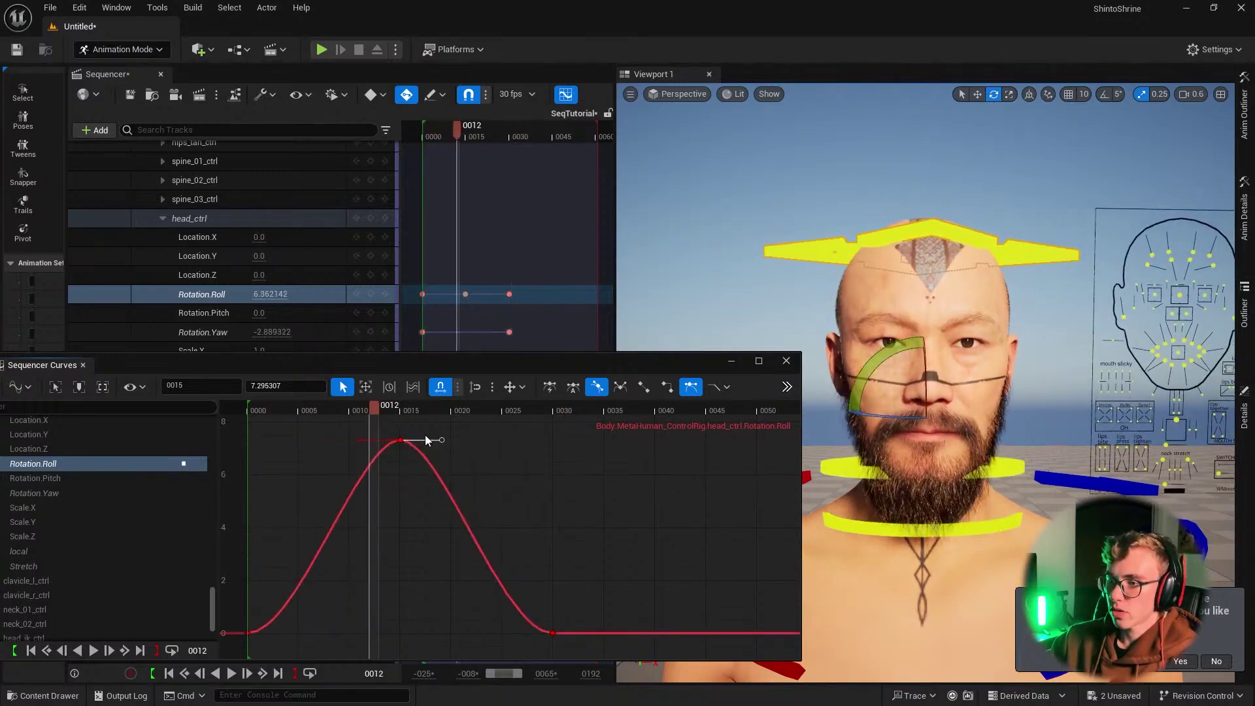
pyautogui.press('space')
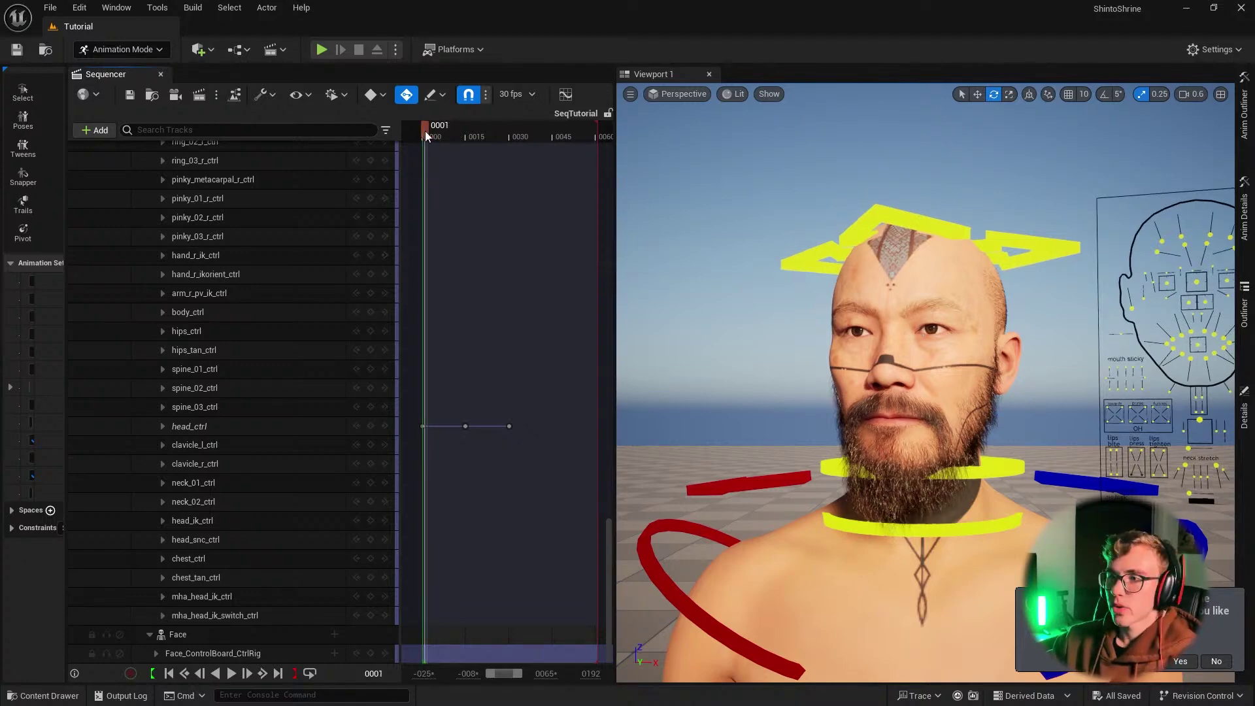
# Step: Collapse MetaHuman_ControlRig's tracks, return to frame 0011 and frame the face beside the control board
pyautogui.moveTo(424, 131); pyautogui.dragTo(455, 141)
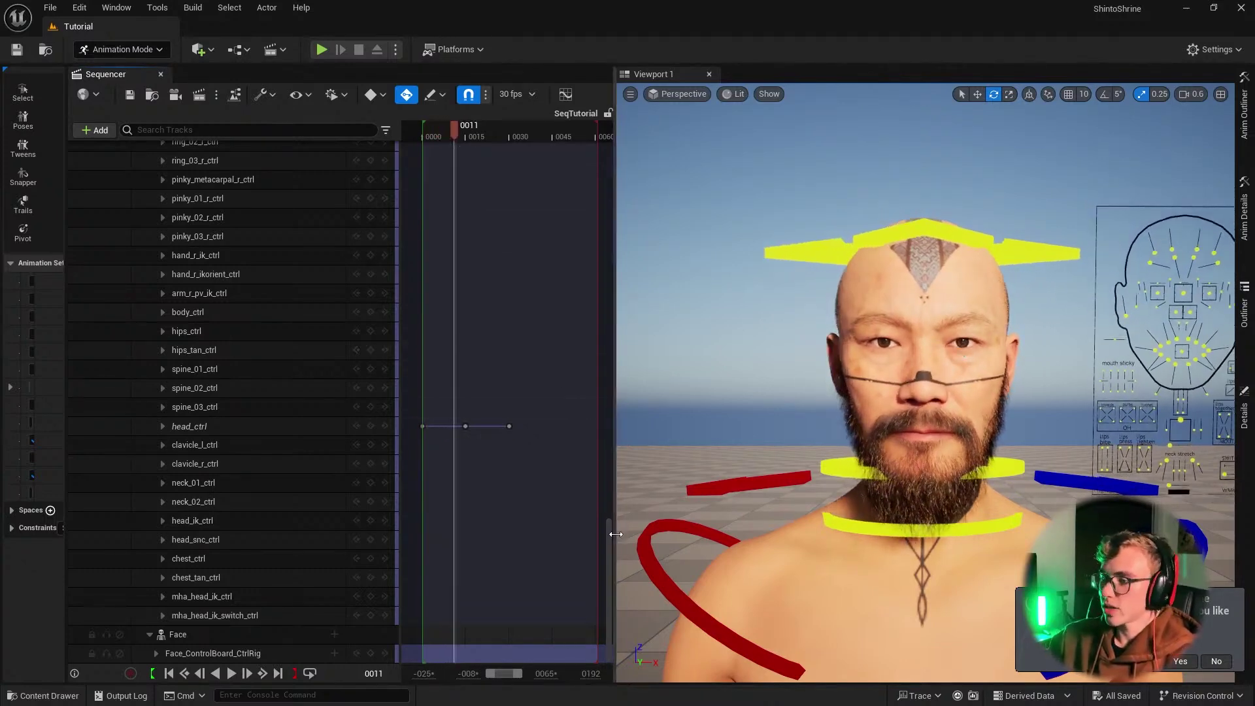
pyautogui.scroll(2, 607, 510)
pyautogui.moveTo(608, 509); pyautogui.dragTo(599, 120)
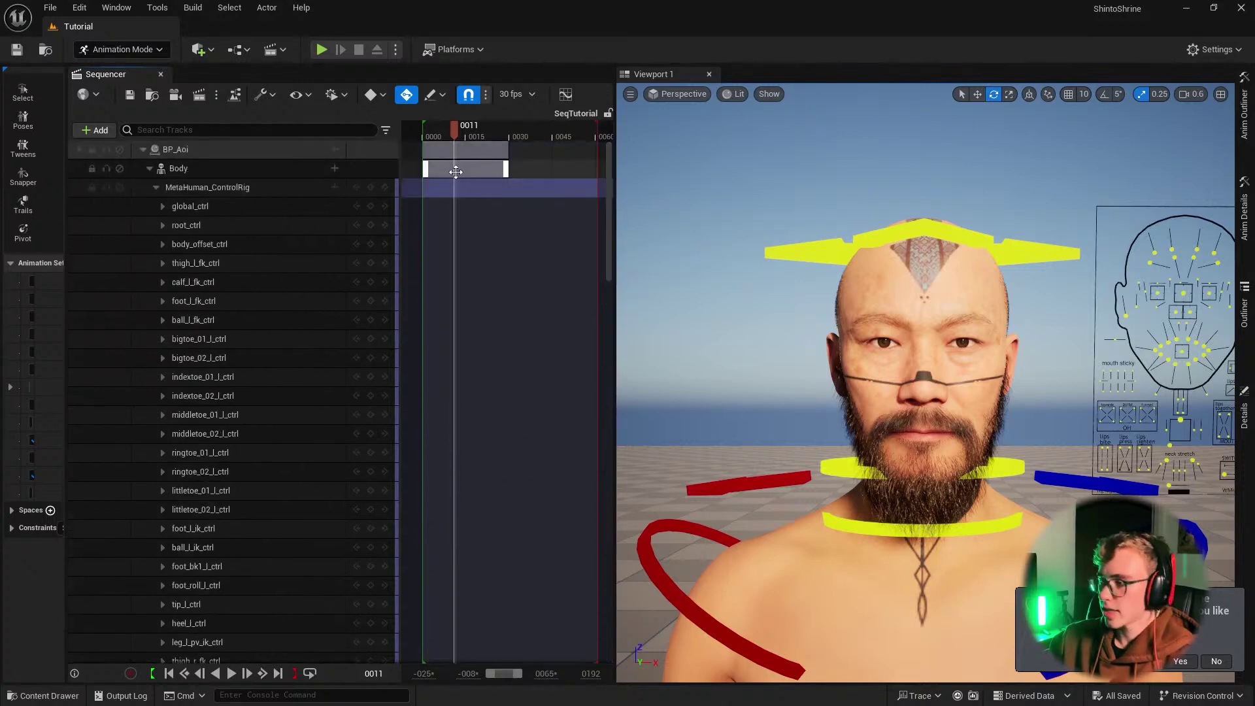
pyautogui.click(154, 187)
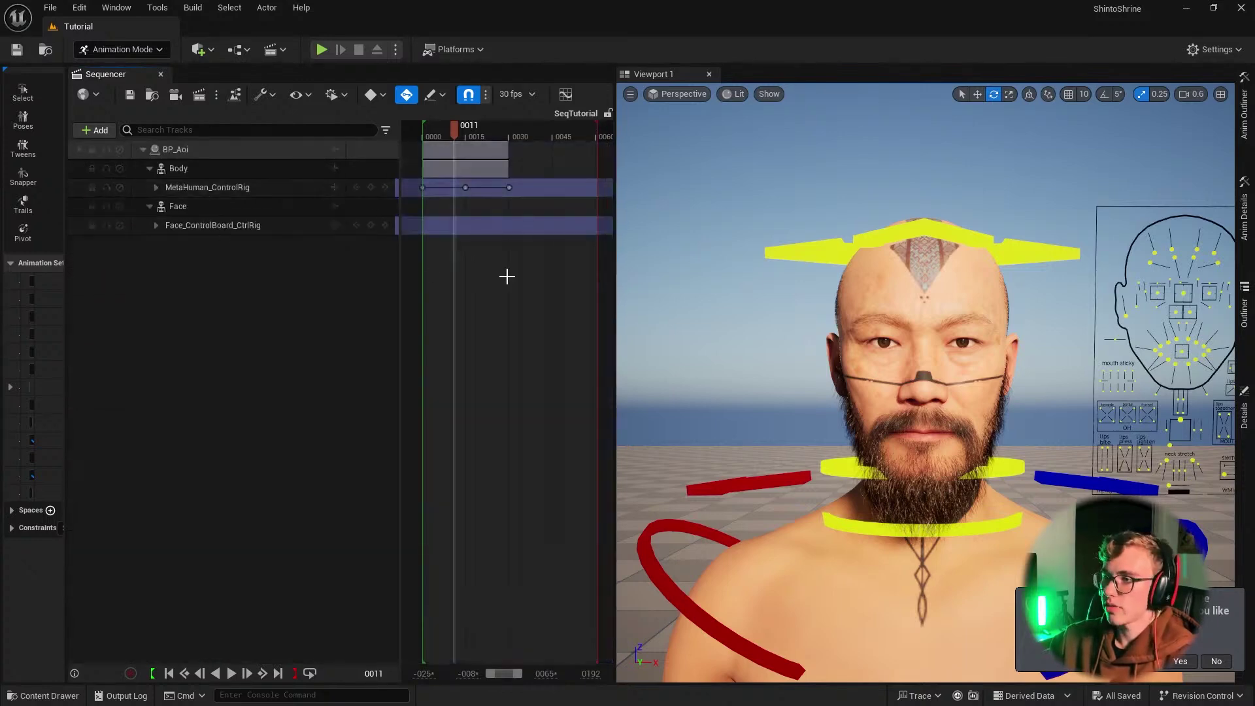
pyautogui.moveTo(464, 128); pyautogui.dragTo(483, 127)
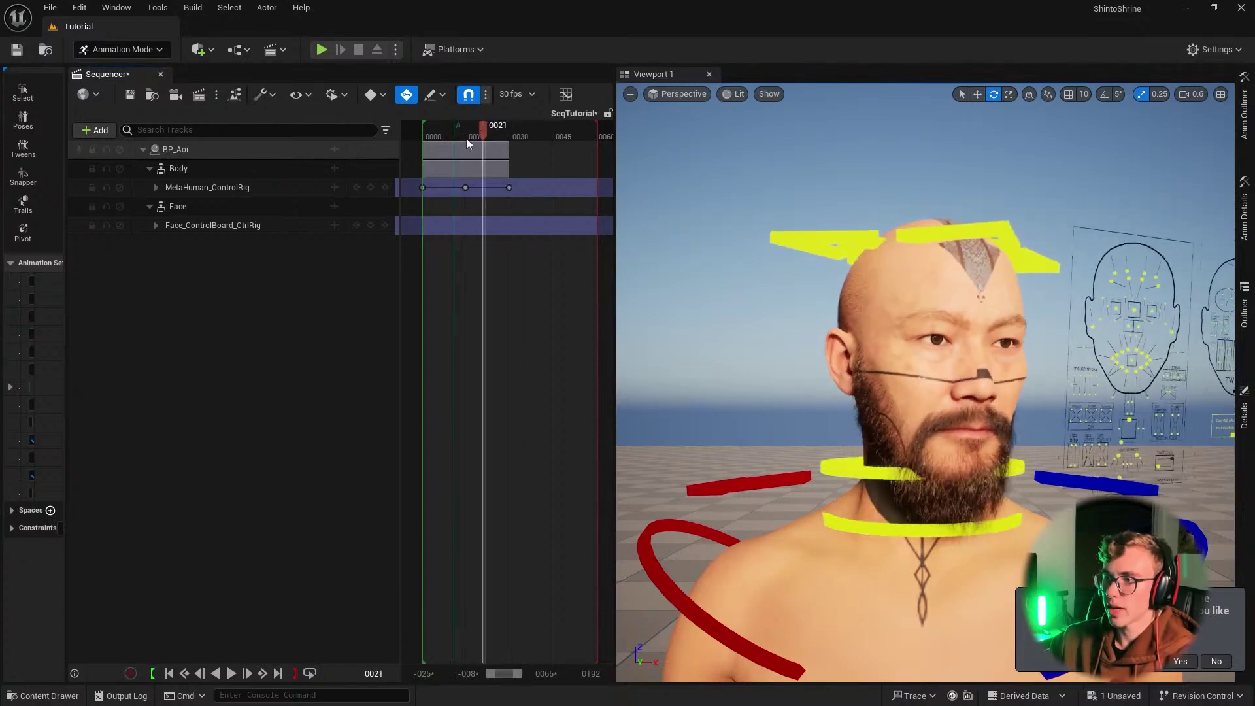
pyautogui.click(458, 133)
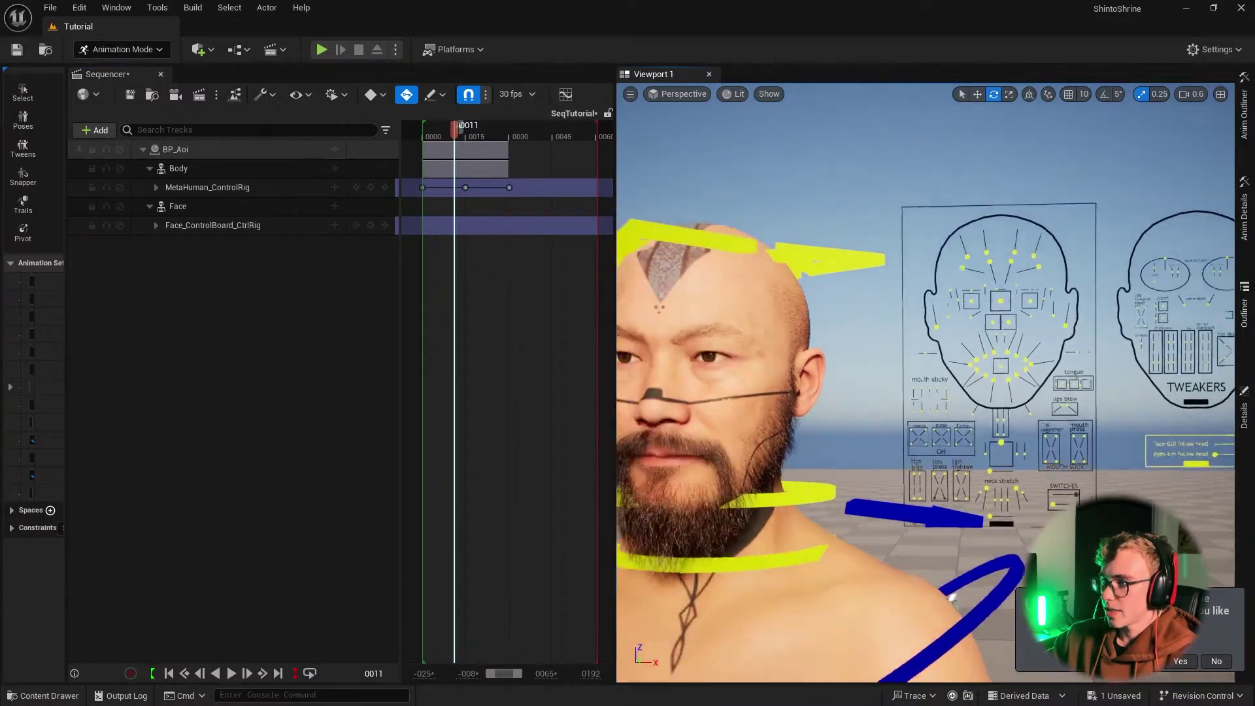
pyautogui.moveTo(850, 339)
pyautogui.mouseDown(button='right')
pyautogui.moveTo(841, 323)
pyautogui.moveTo(817, 322)
pyautogui.mouseUp(button='right')
# Step: Try the mouth controls and pull CTRL_C_jaw down to open the mouth
pyautogui.moveTo(899, 341); pyautogui.dragTo(882, 339, button='right')
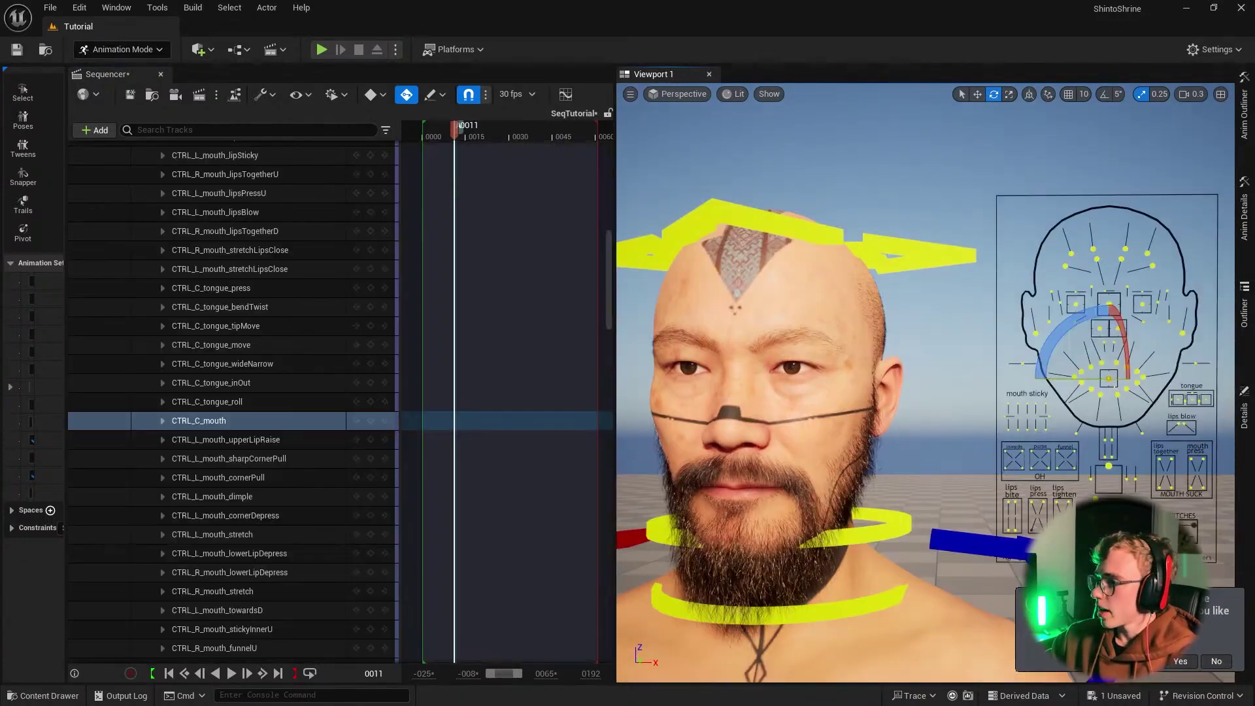
pyautogui.click(1148, 371)
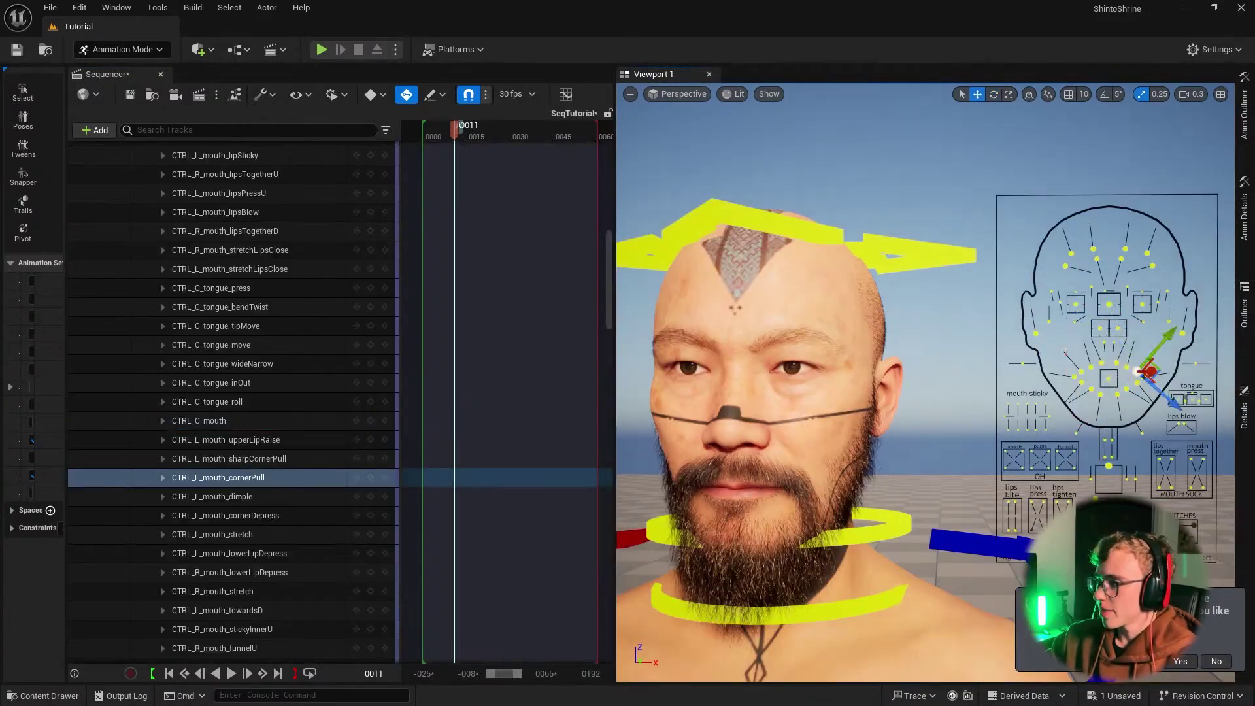
pyautogui.click(1109, 379)
pyautogui.moveTo(1123, 362); pyautogui.dragTo(1119, 365)
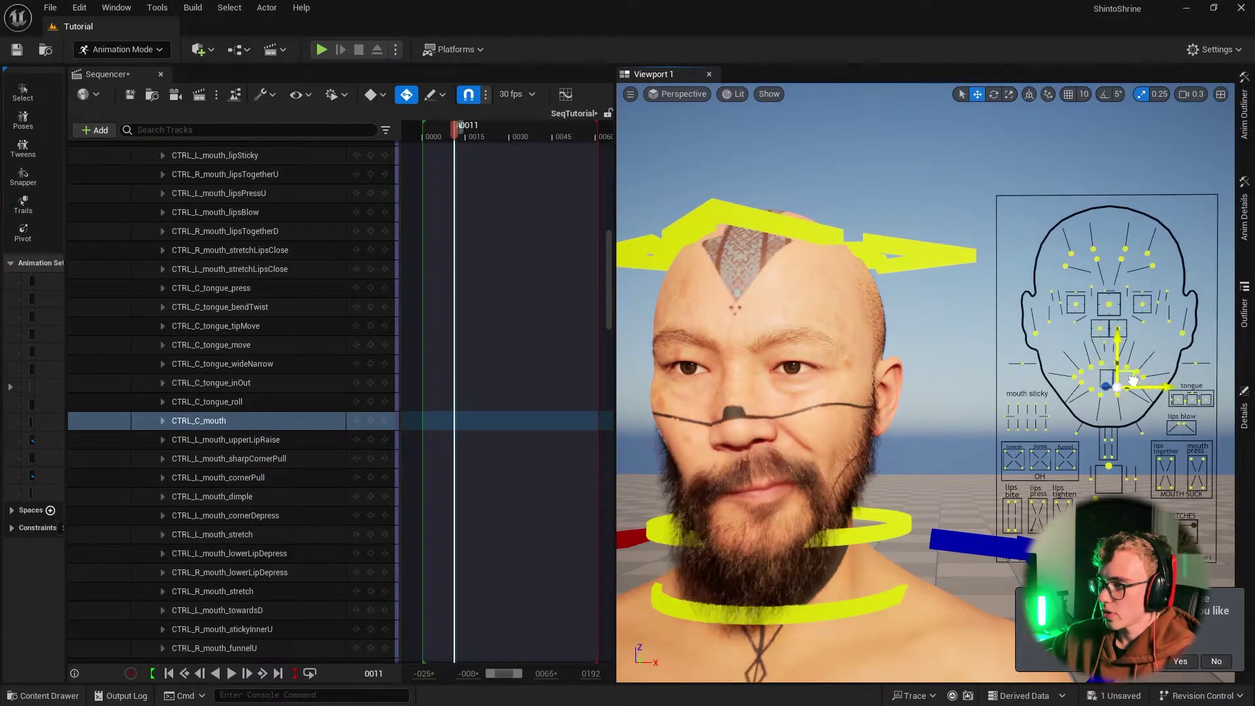
pyautogui.click(1132, 466)
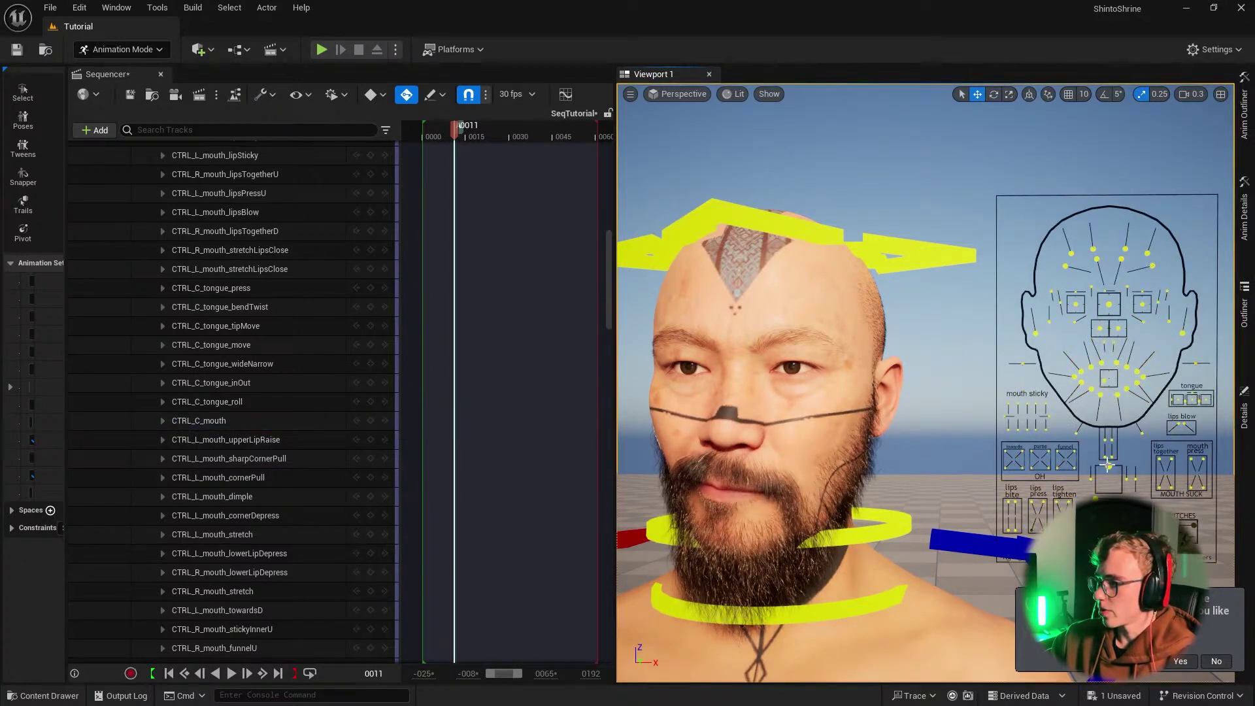
pyautogui.click(1107, 462)
pyautogui.moveTo(1096, 478); pyautogui.dragTo(1096, 481)
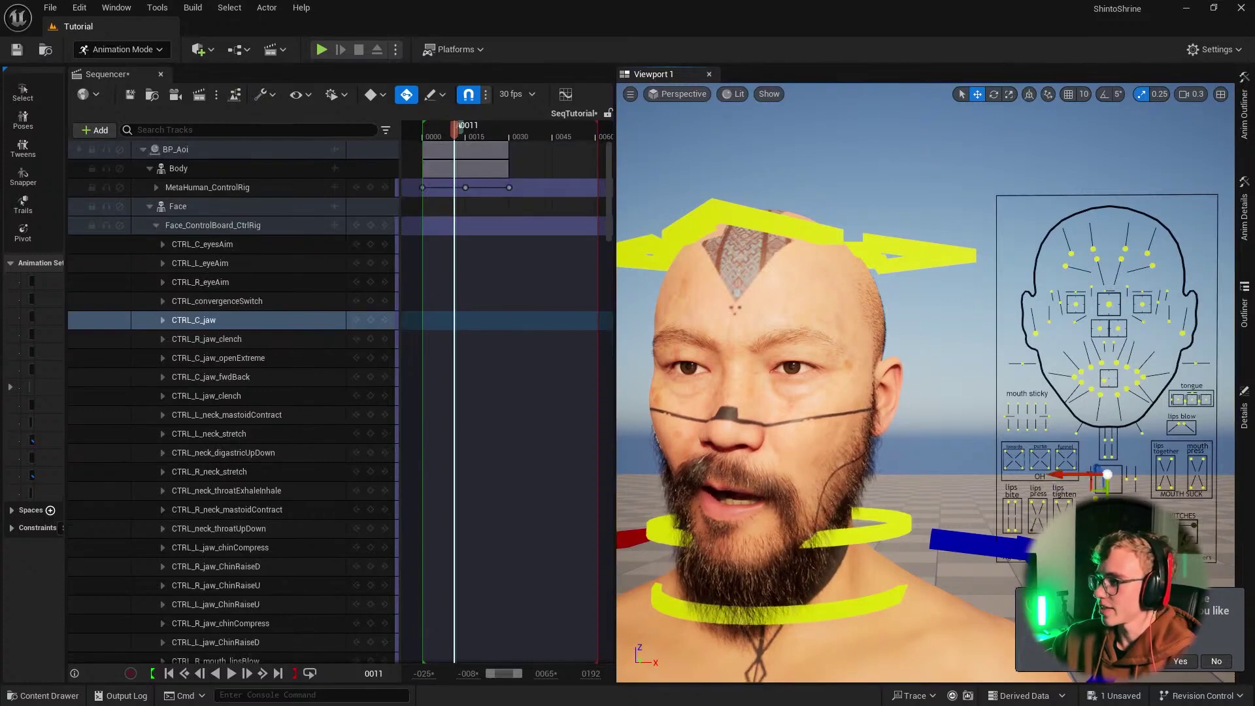
# Step: Nudge the eye control and push both inner squint controls to narrow the eyes, then relax them
pyautogui.click(1109, 304)
pyautogui.moveTo(1119, 287); pyautogui.dragTo(1121, 289)
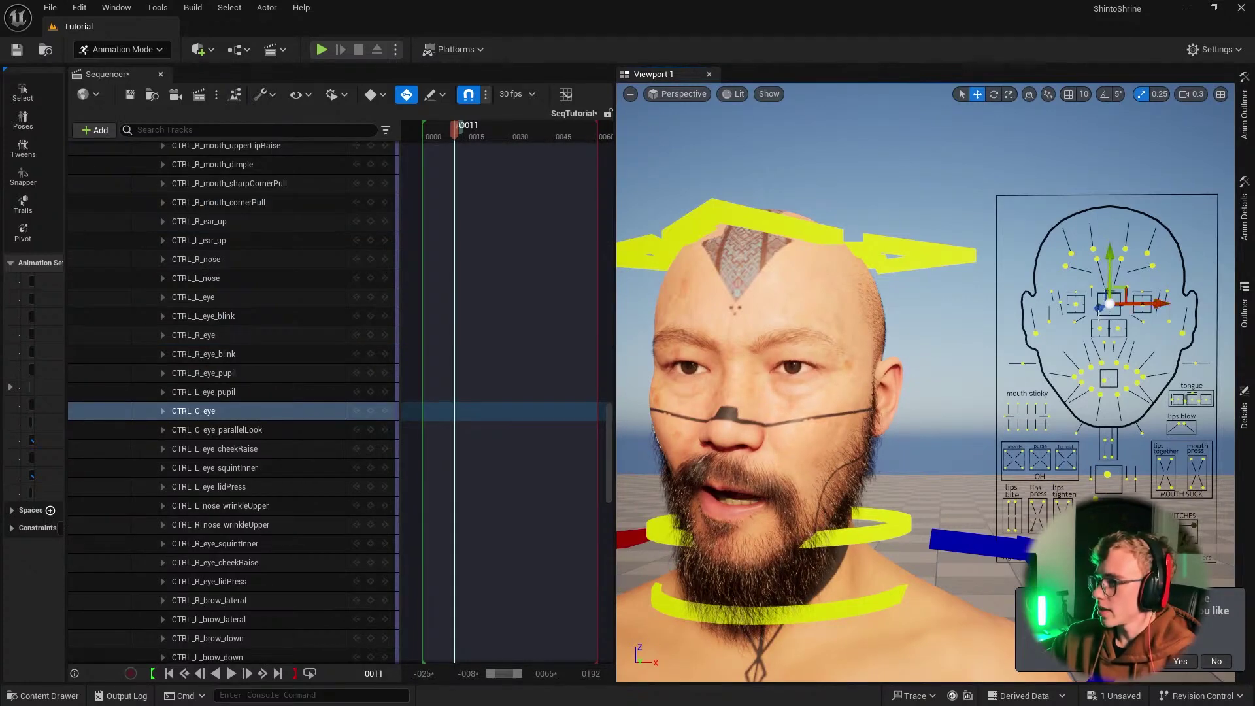
pyautogui.click(1082, 321)
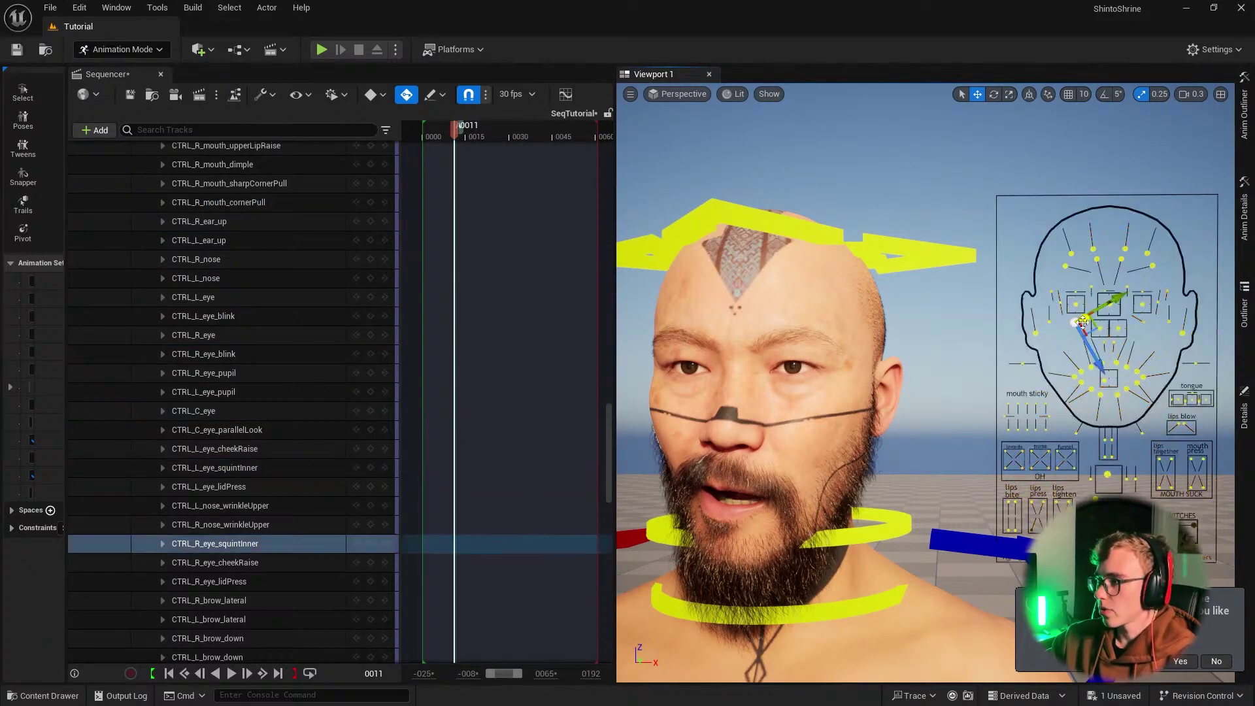
pyautogui.keyDown('shift'); pyautogui.click(1142, 318); pyautogui.keyUp('shift')
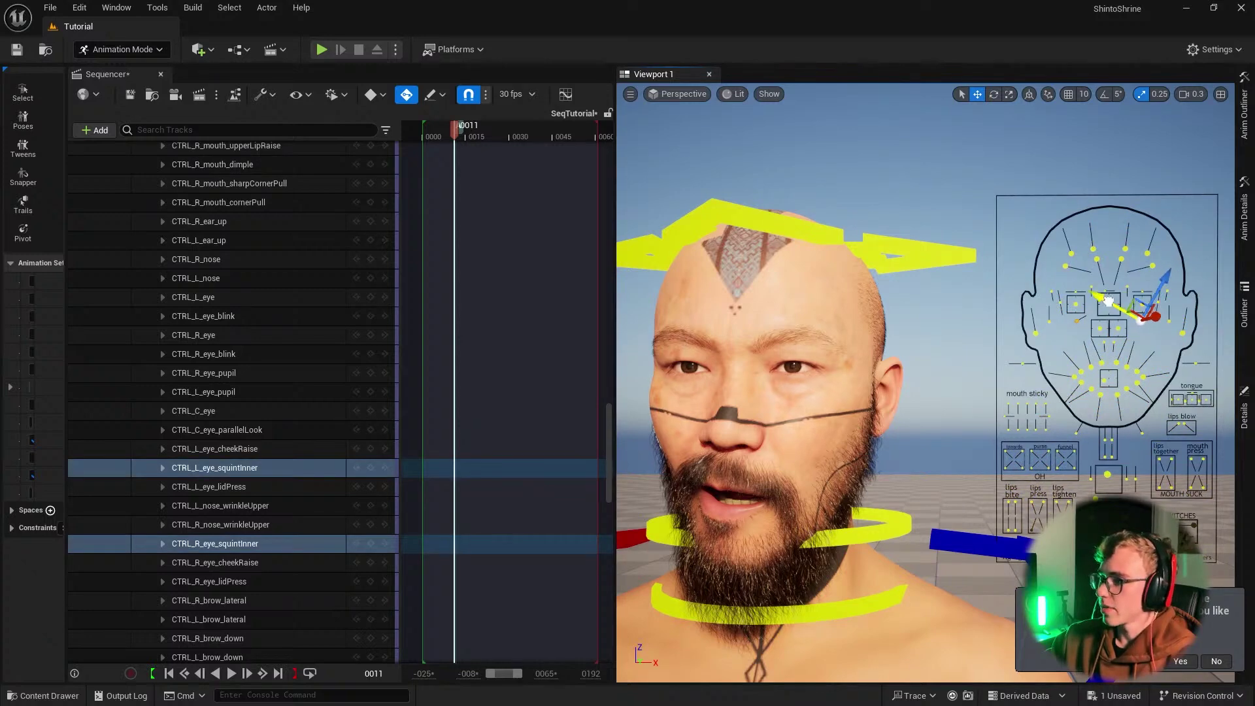
pyautogui.moveTo(1108, 301); pyautogui.dragTo(1110, 302)
pyautogui.click(657, 333)
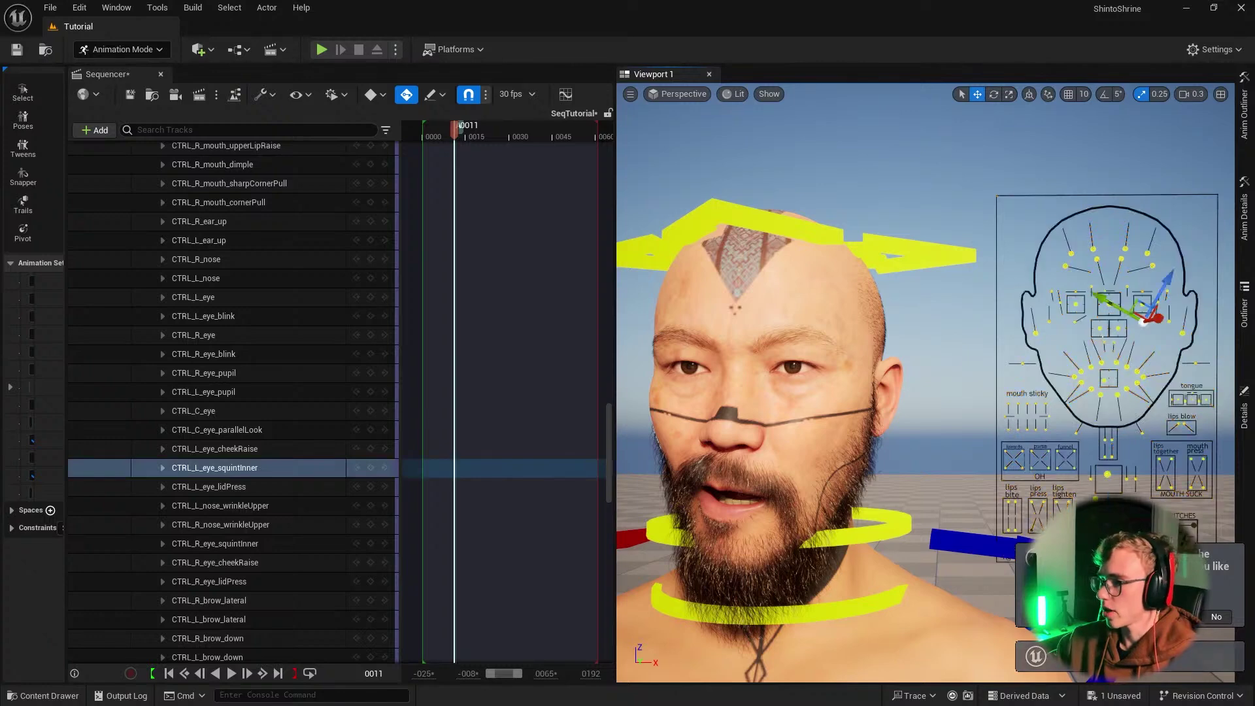
# Step: Raise CTRL_C_jaw to close the mouth and collapse the Face_ControlBoard_CtrlRig track list
pyautogui.click(1109, 302)
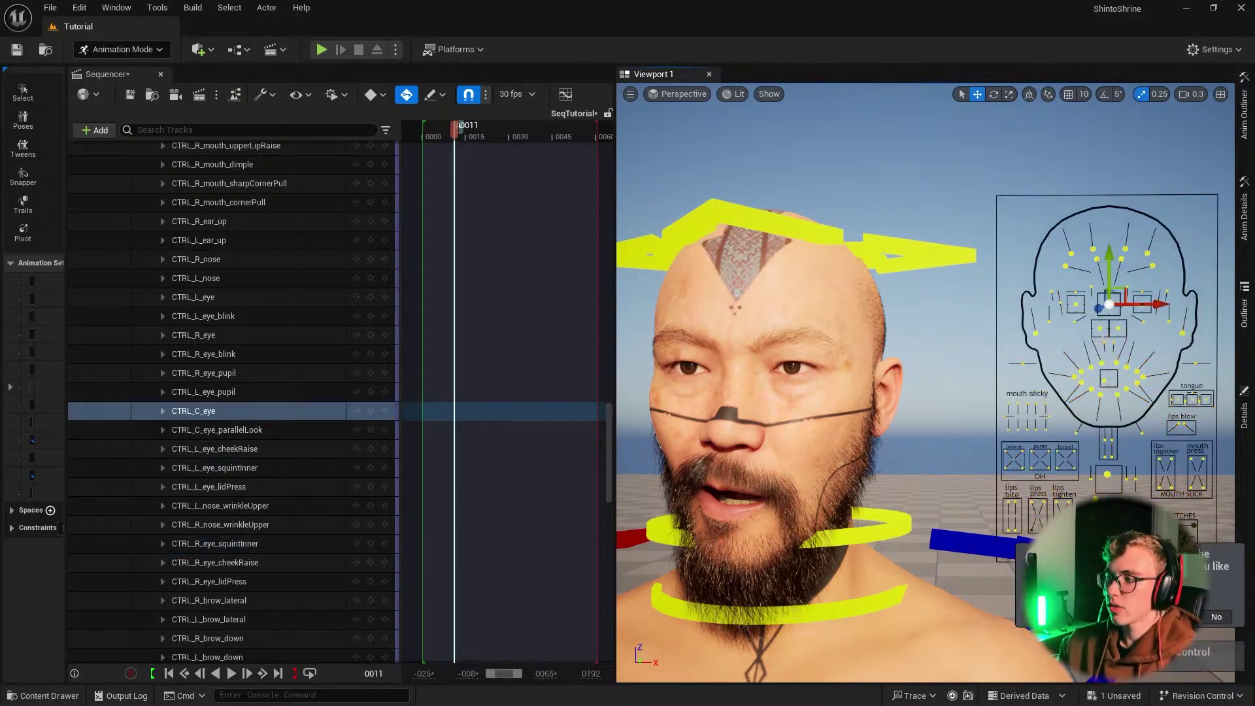
pyautogui.moveTo(1106, 473); pyautogui.dragTo(1109, 465)
pyautogui.click(188, 226)
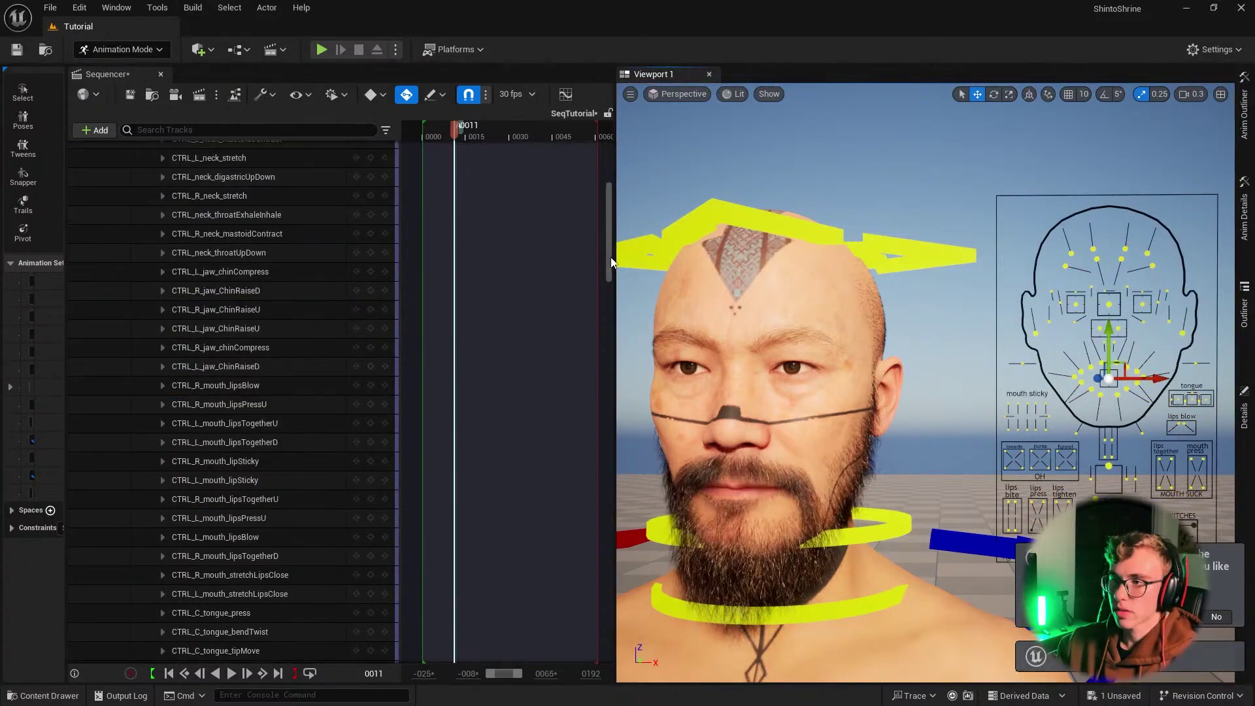
pyautogui.click(156, 226)
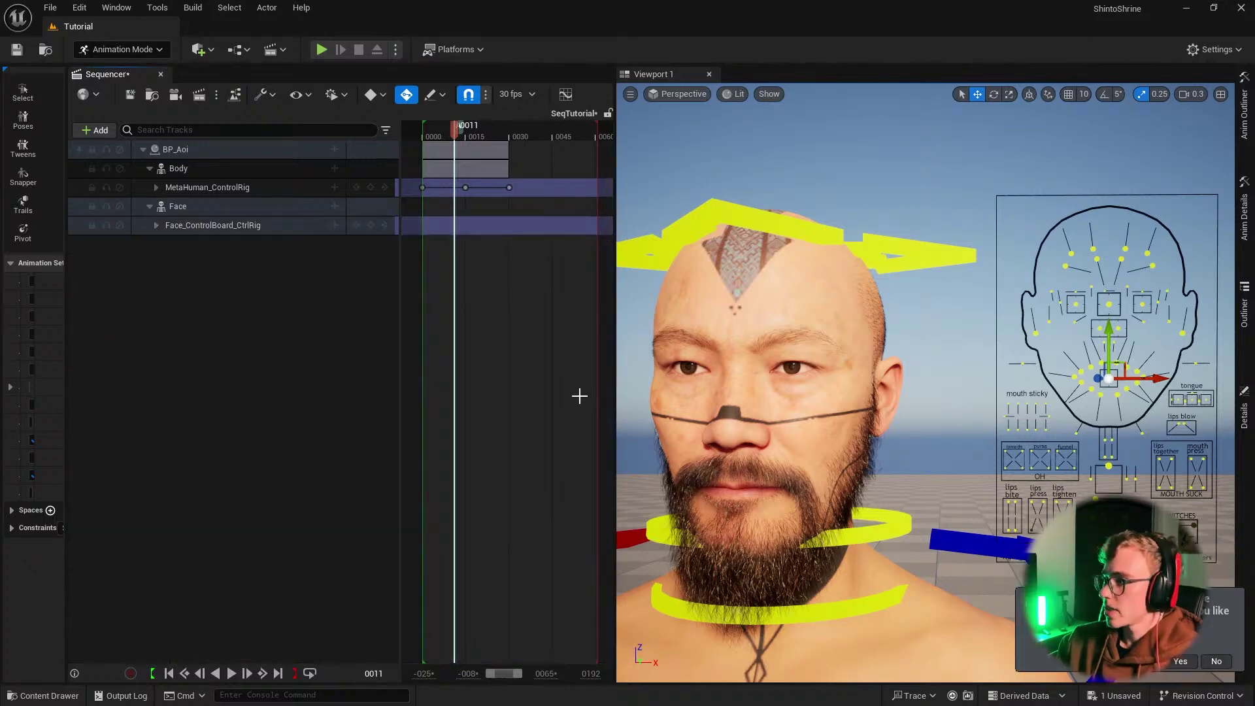
# Step: Select both eye blink controls on the face board and move them so the eyes are open
pyautogui.click(1060, 302)
pyautogui.keyDown('shift'); pyautogui.click(1157, 299); pyautogui.keyUp('shift')
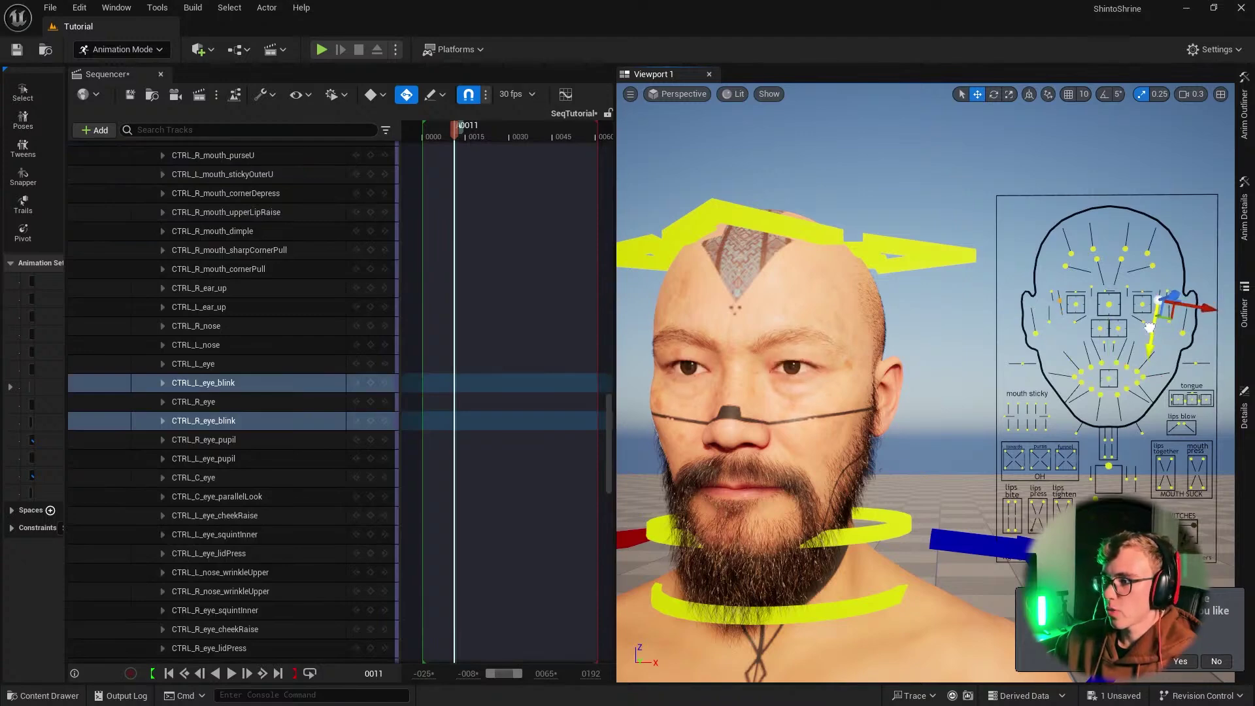
pyautogui.moveTo(1155, 312); pyautogui.dragTo(1158, 301)
pyautogui.write('blin')
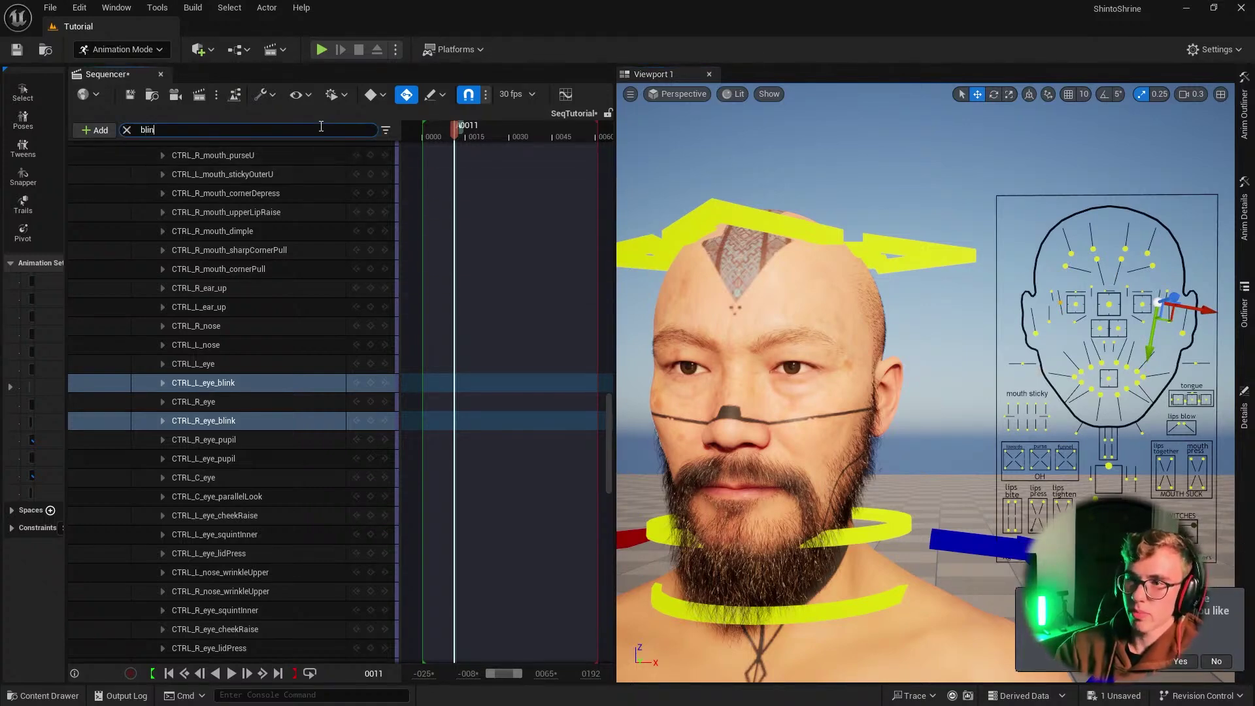
# Step: Filter tracks to CTRL_L_eye_blink and CTRL_R_eye_blink and key both at 0.0 on frame 11
pyautogui.write('k')
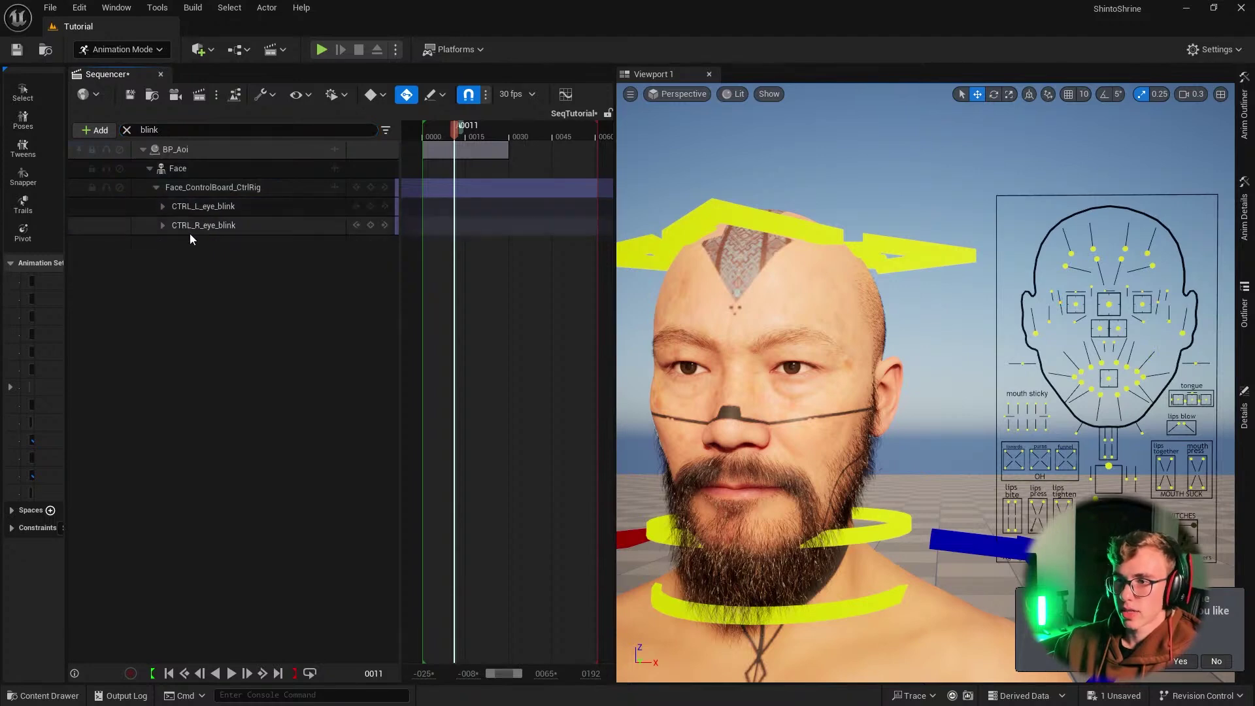
pyautogui.click(162, 206)
pyautogui.click(207, 207)
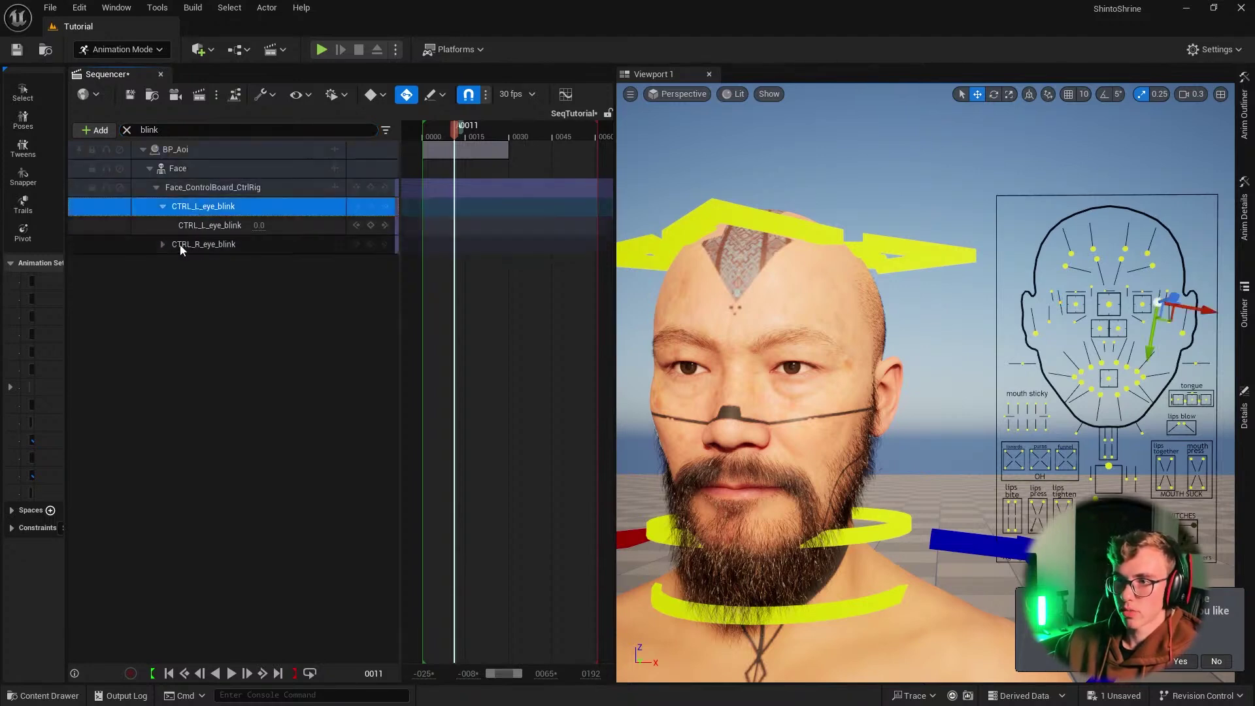
pyautogui.keyDown('ctrl'); pyautogui.click(210, 245); pyautogui.keyUp('ctrl')
pyautogui.click(210, 249)
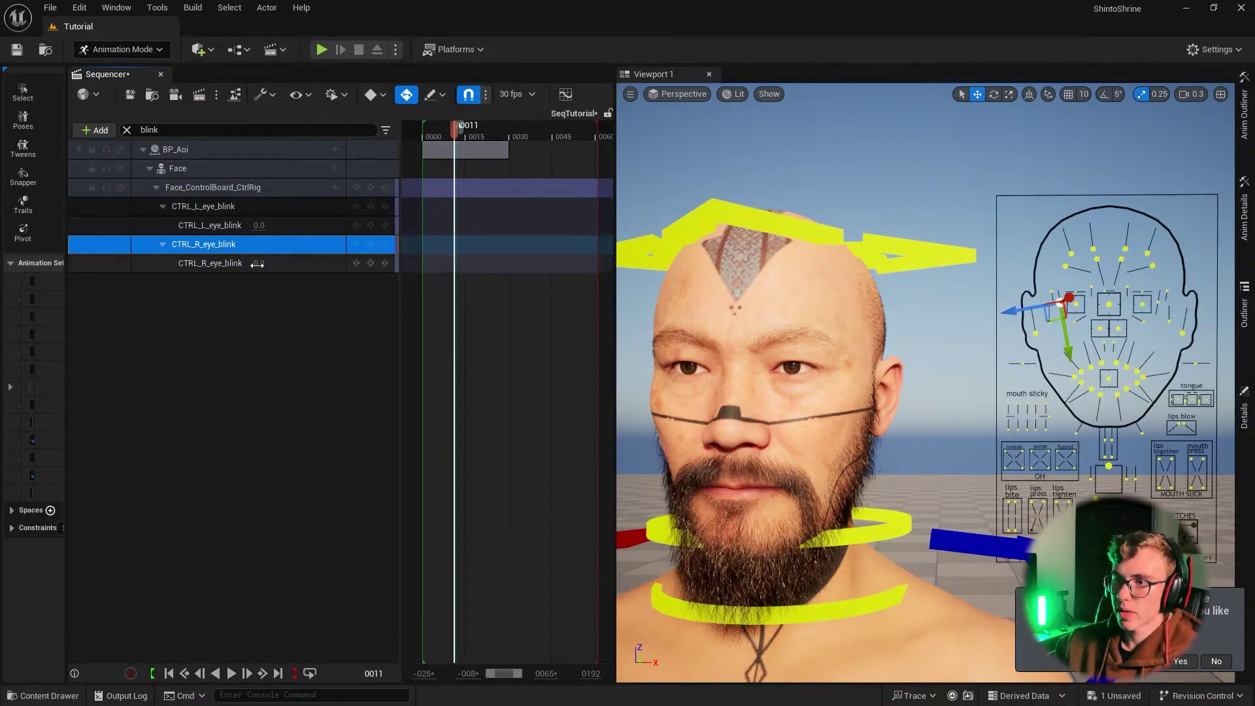
pyautogui.moveTo(256, 264); pyautogui.dragTo(258, 264)
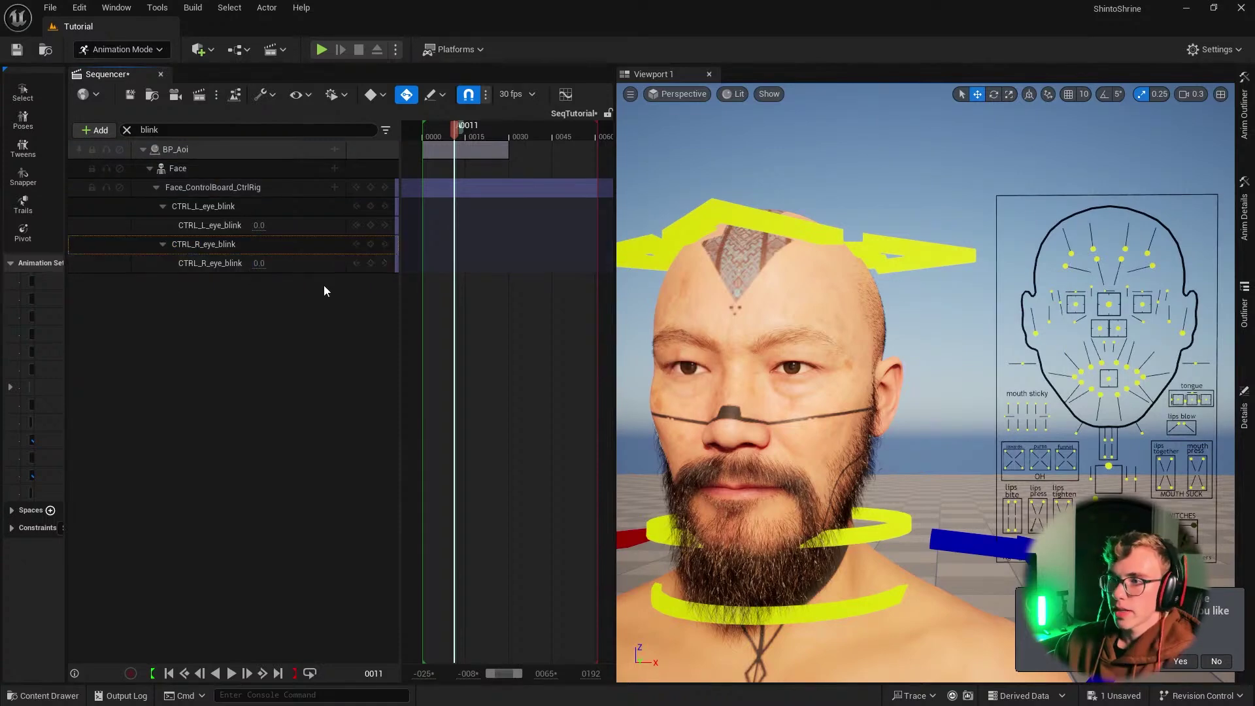
pyautogui.click(370, 225)
pyautogui.click(370, 263)
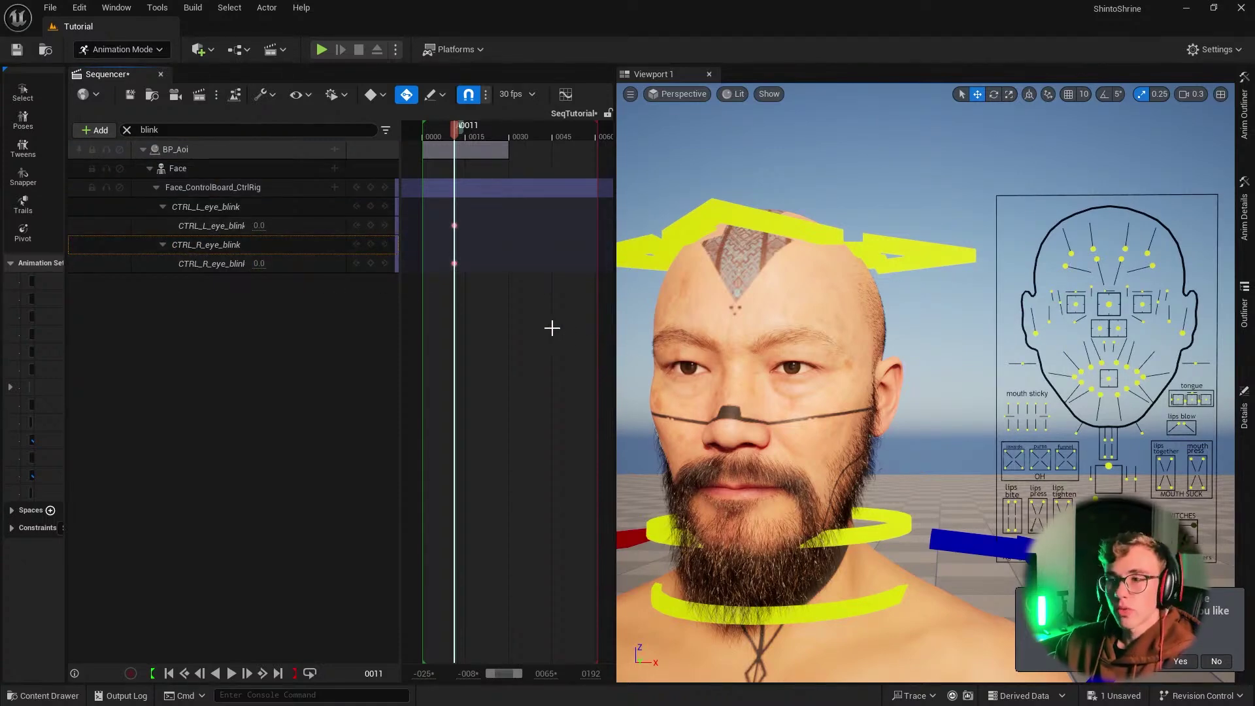
# Step: Key both eye blinks closed at 1.0 on frame 12, checking with undo, playback and redo
pyautogui.press('Right')
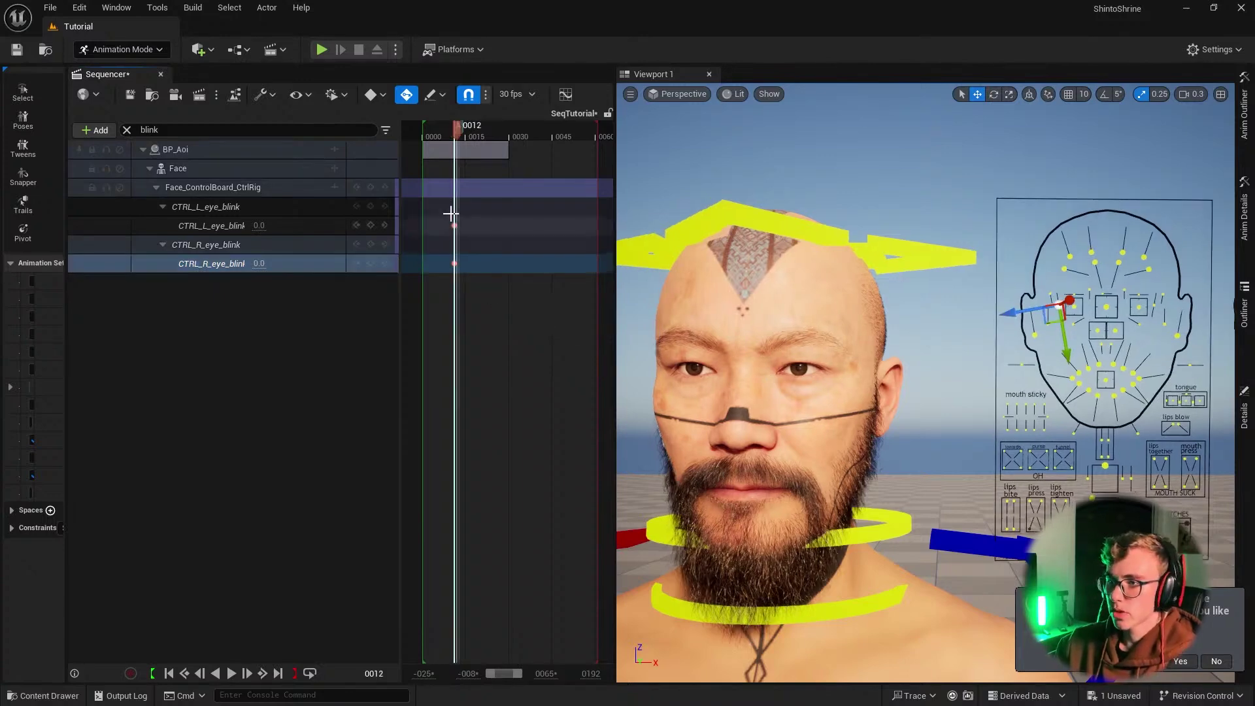
pyautogui.keyDown('ctrl'); pyautogui.scroll(3, 451, 212); pyautogui.keyUp('ctrl')
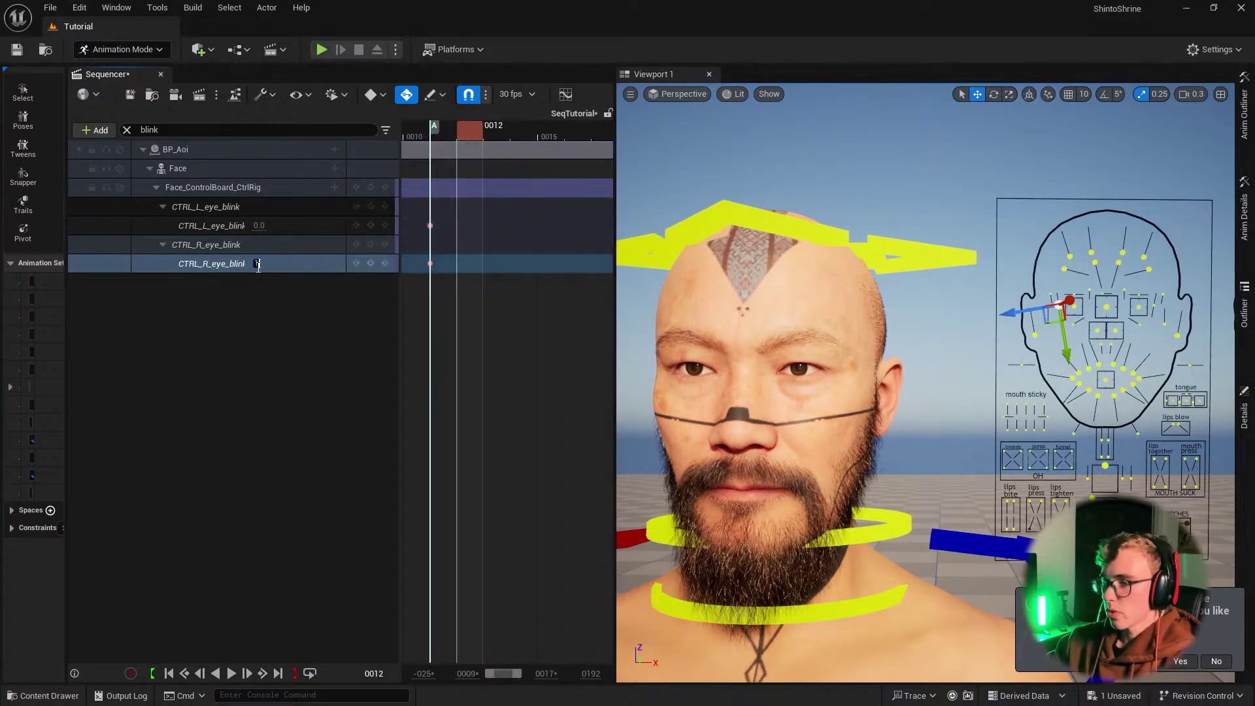
pyautogui.press('Return')
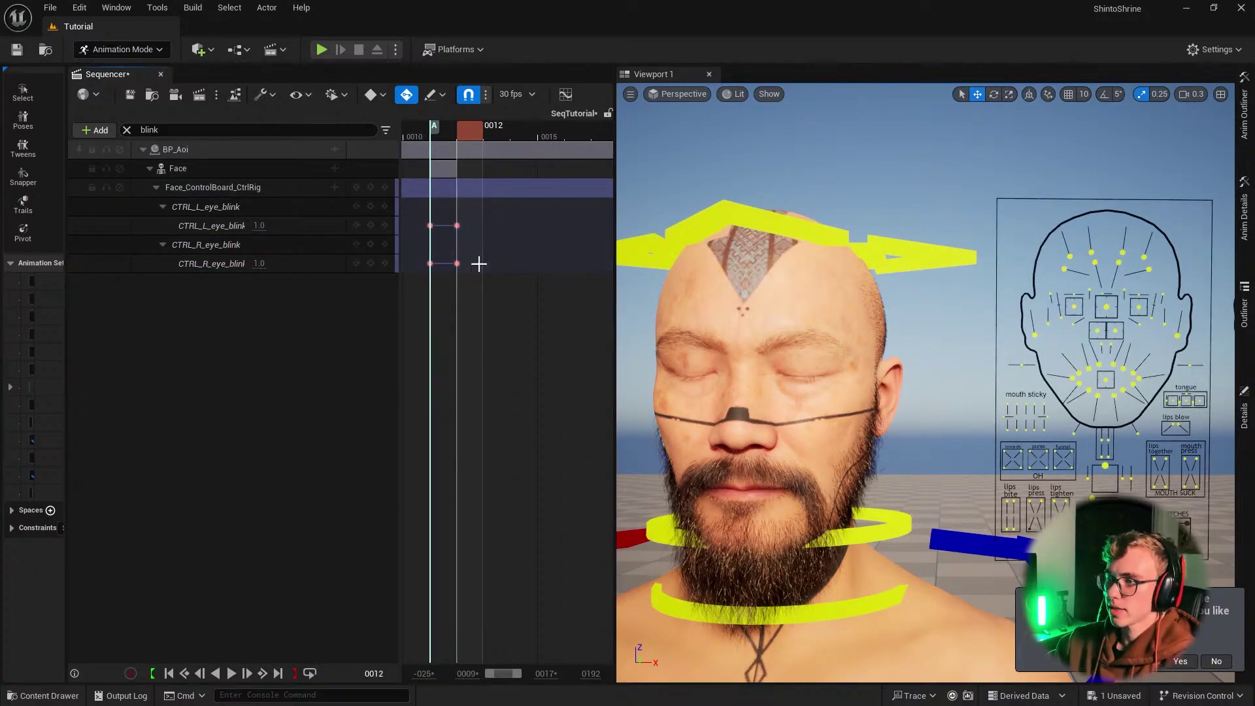
pyautogui.hotkey('ctrl', 'z')
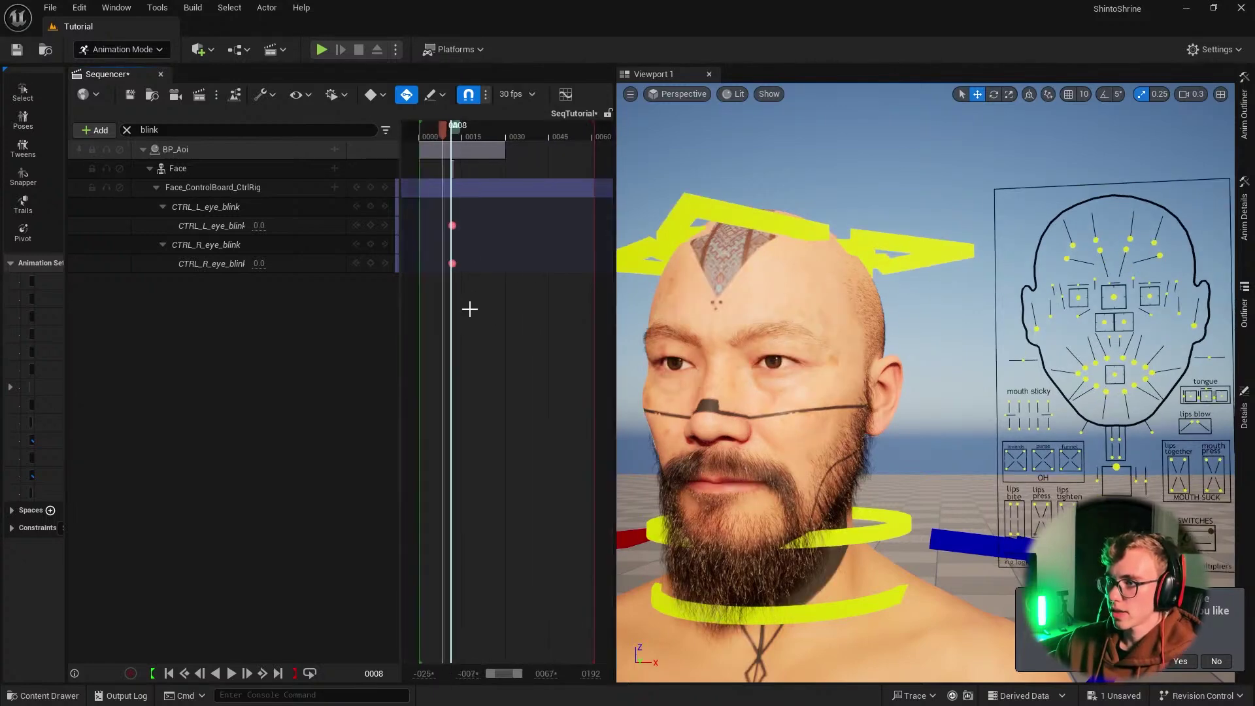
pyautogui.press('space')
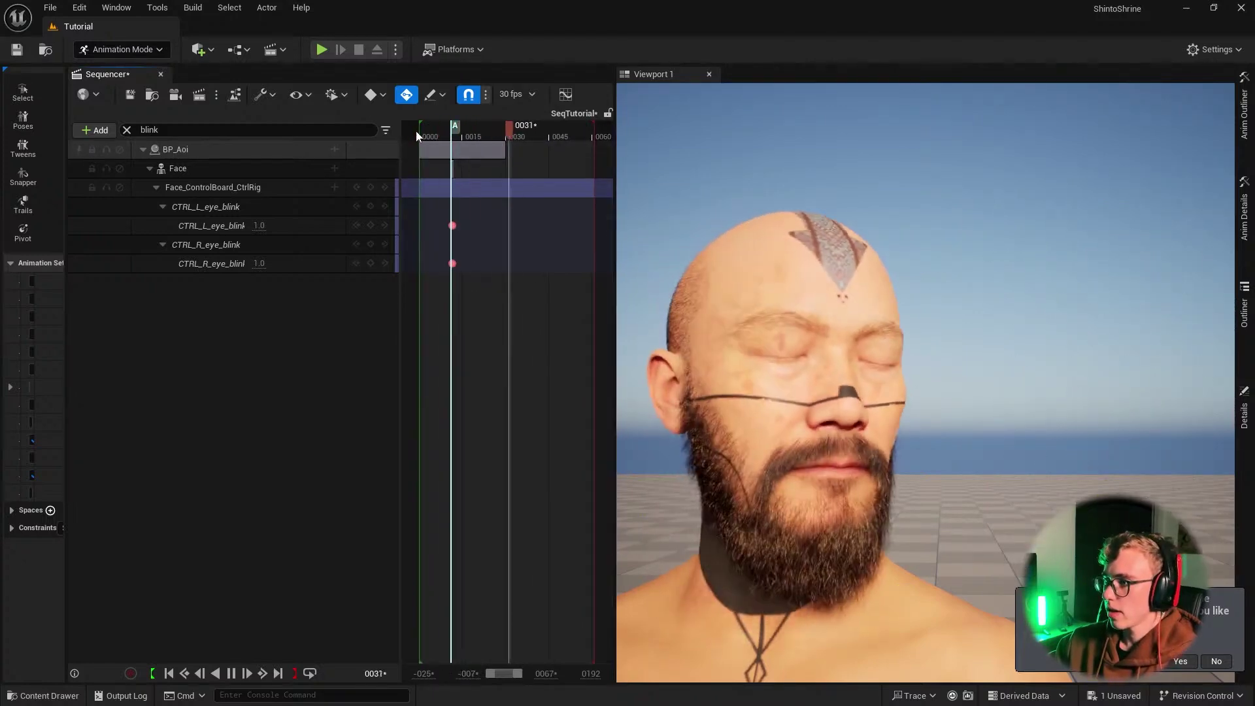
pyautogui.press('space')
pyautogui.keyDown('ctrl'); pyautogui.scroll(3, 442, 202); pyautogui.keyUp('ctrl')
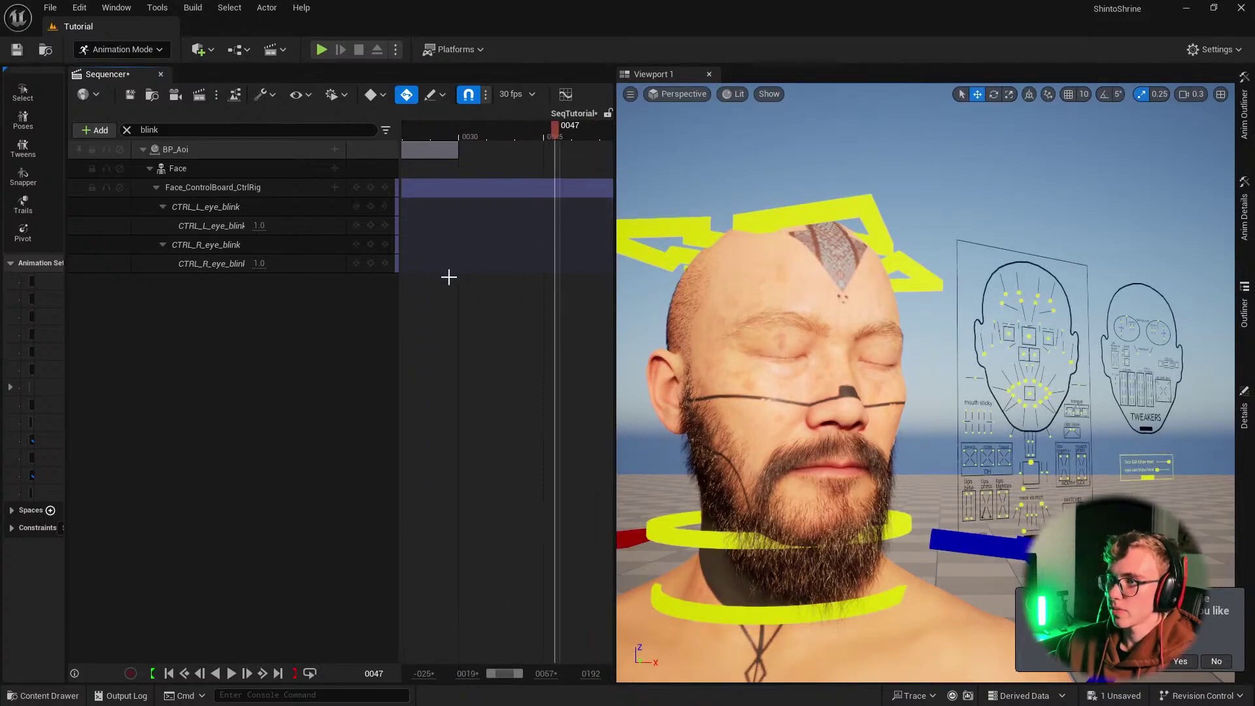
pyautogui.hotkey('ctrl', 'y')
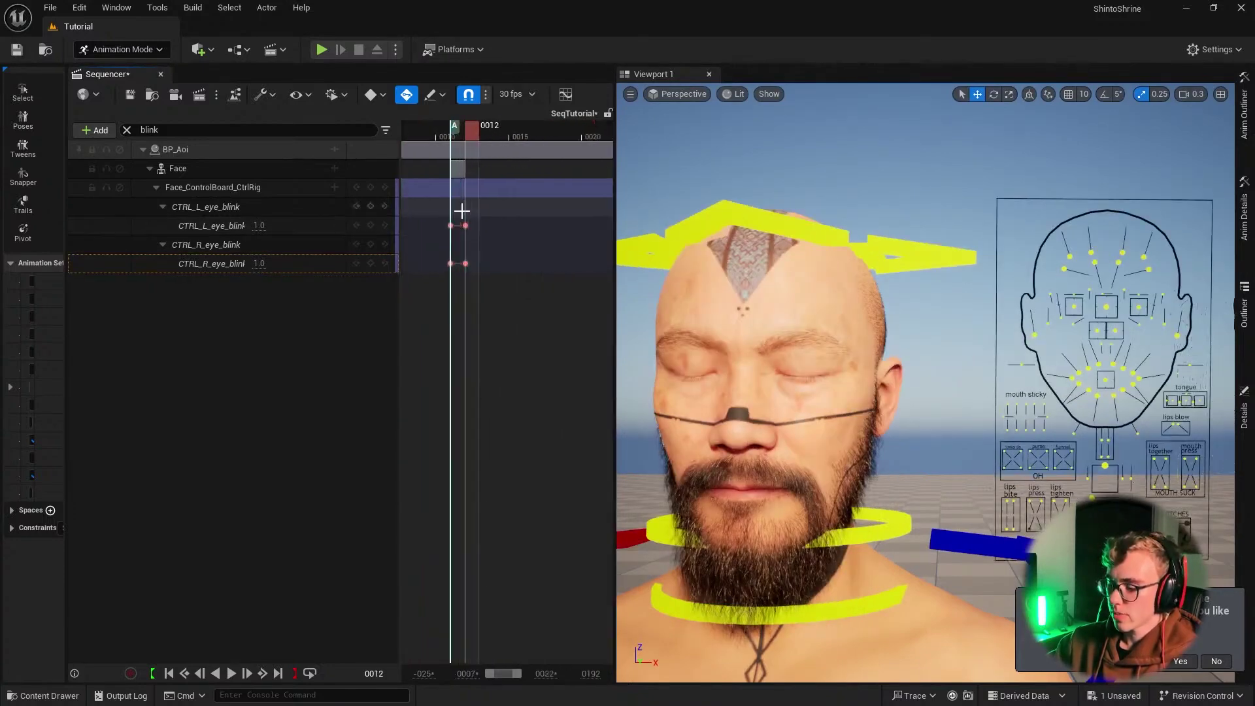
# Step: Key both blinks open at 0.0 on frame 14, then step through frames 12–14 and play to preview
pyautogui.press('Right')
pyautogui.press('Right')
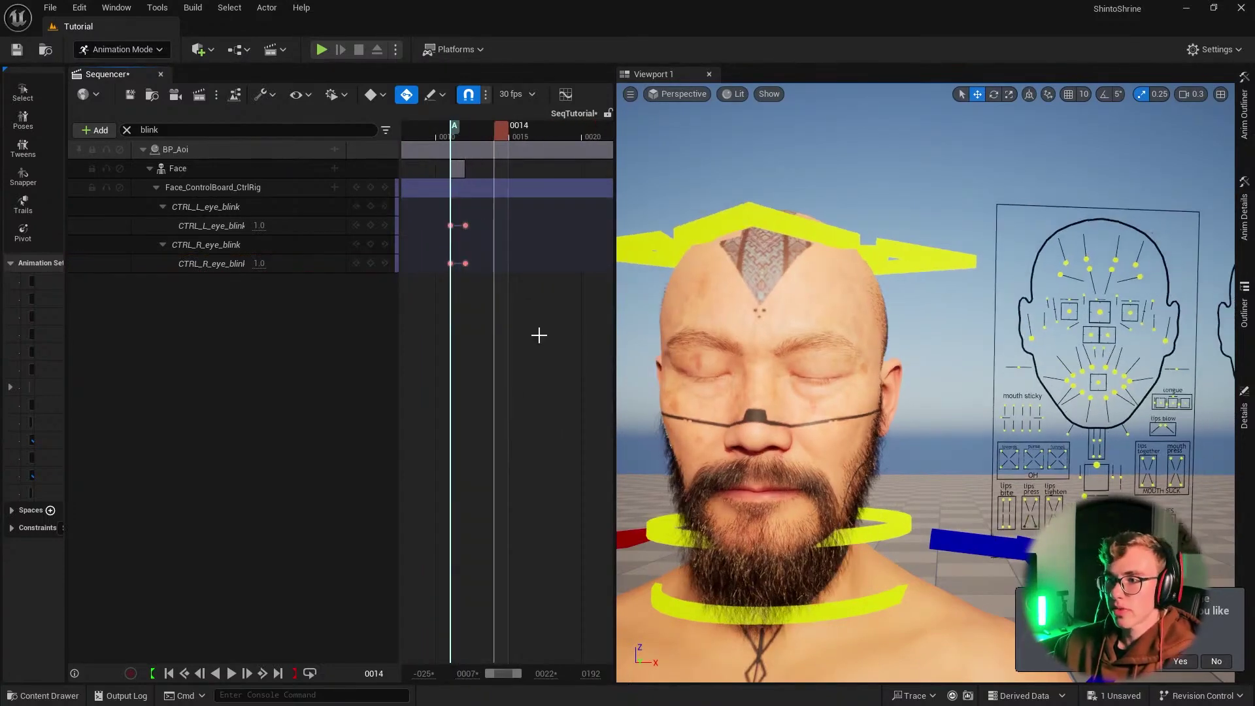
pyautogui.press('Return')
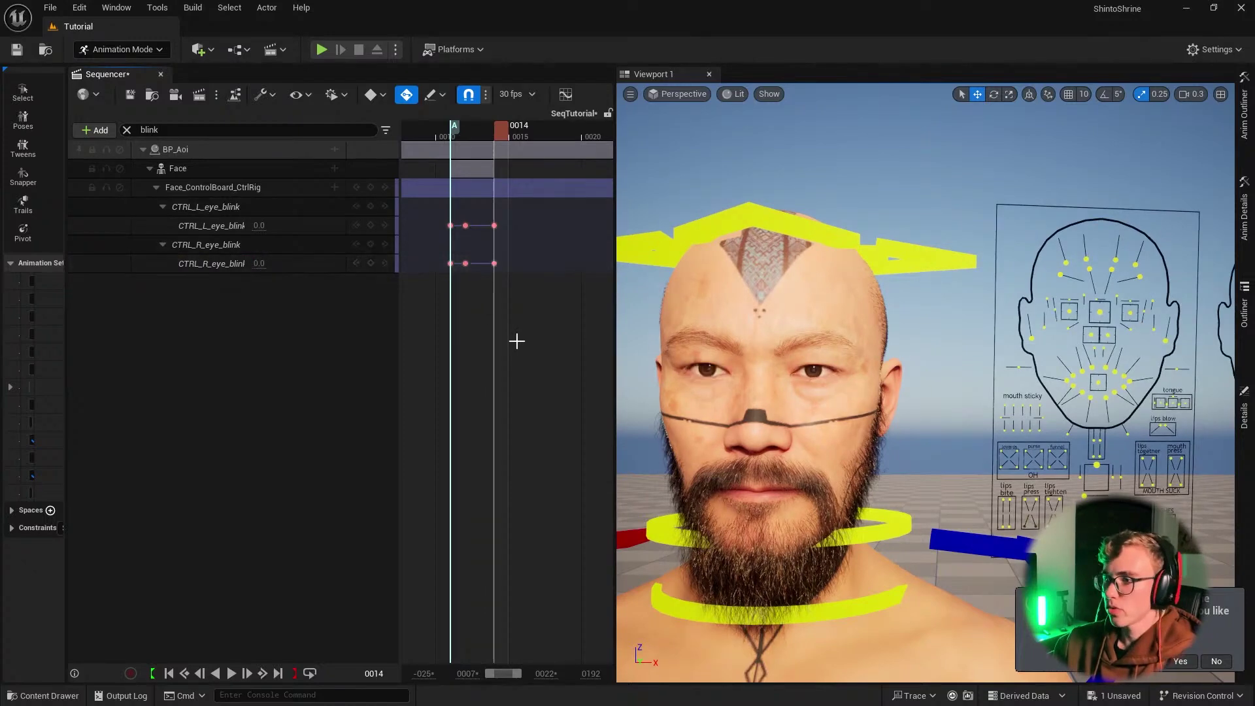
pyautogui.press('Left')
pyautogui.press('Left')
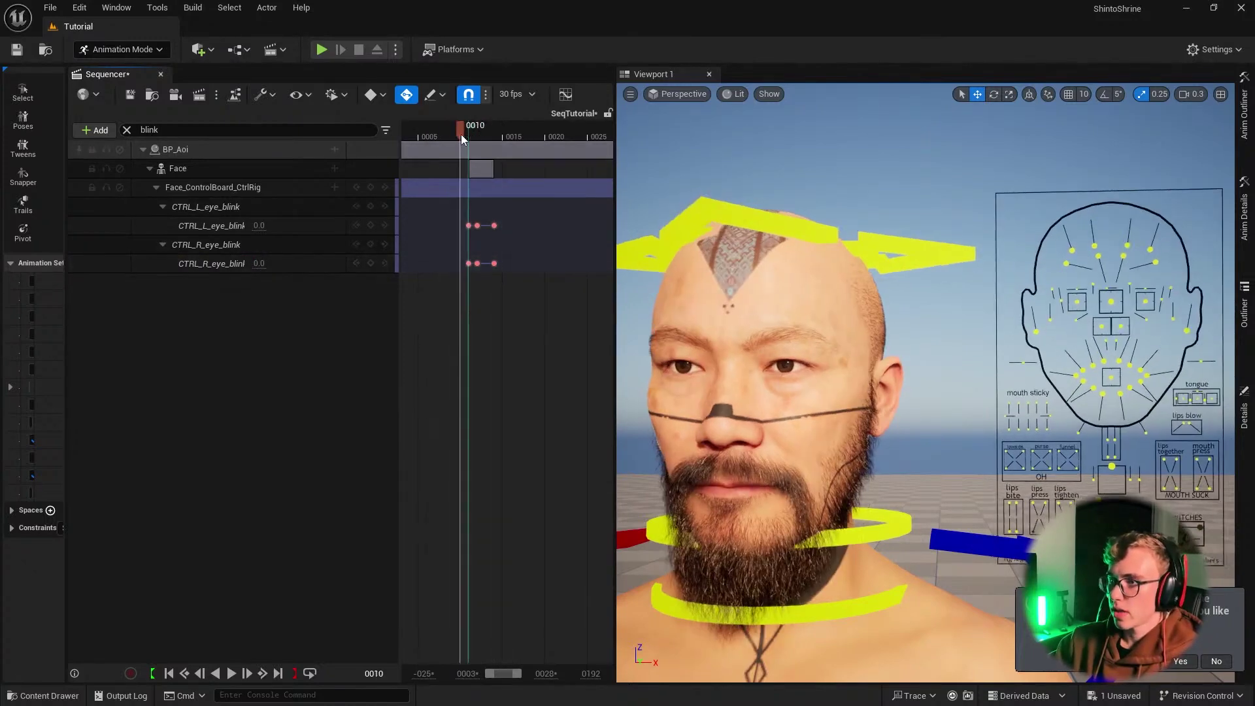
pyautogui.press('Left')
pyautogui.press('Right')
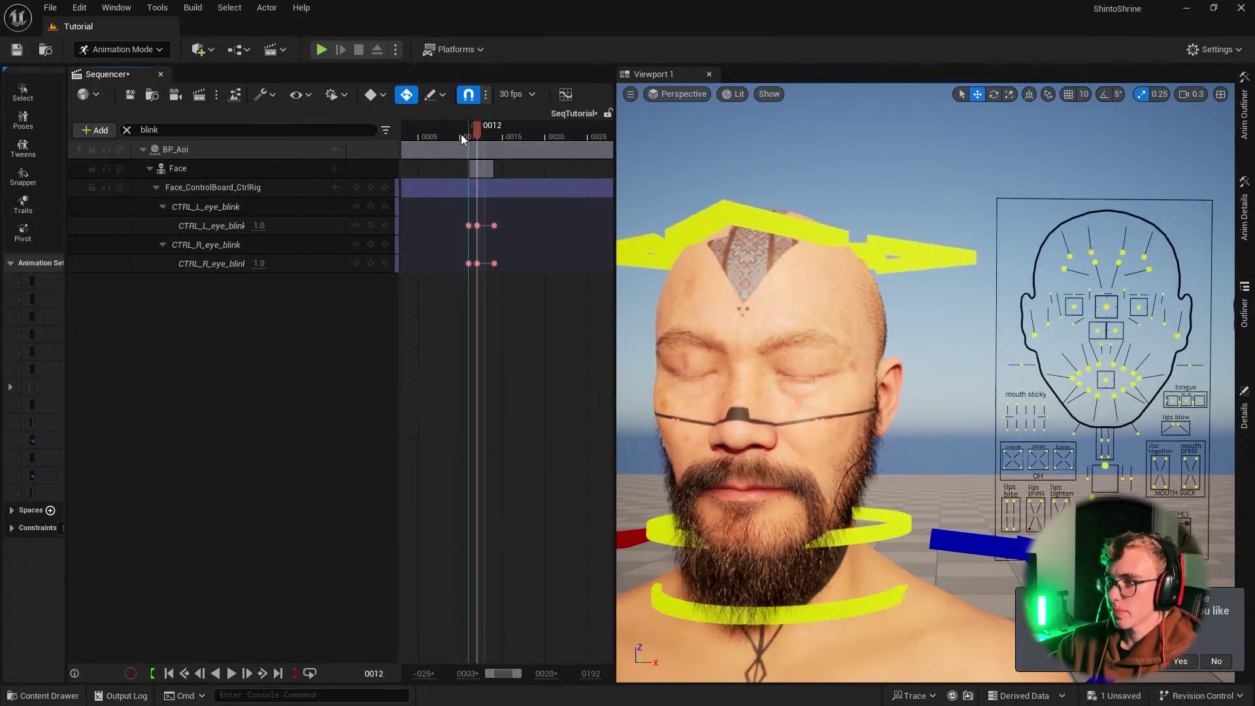
pyautogui.press('Right')
pyautogui.press('Right')
pyautogui.press('Left')
pyautogui.press('Left')
pyautogui.press('Left')
pyautogui.press('Right')
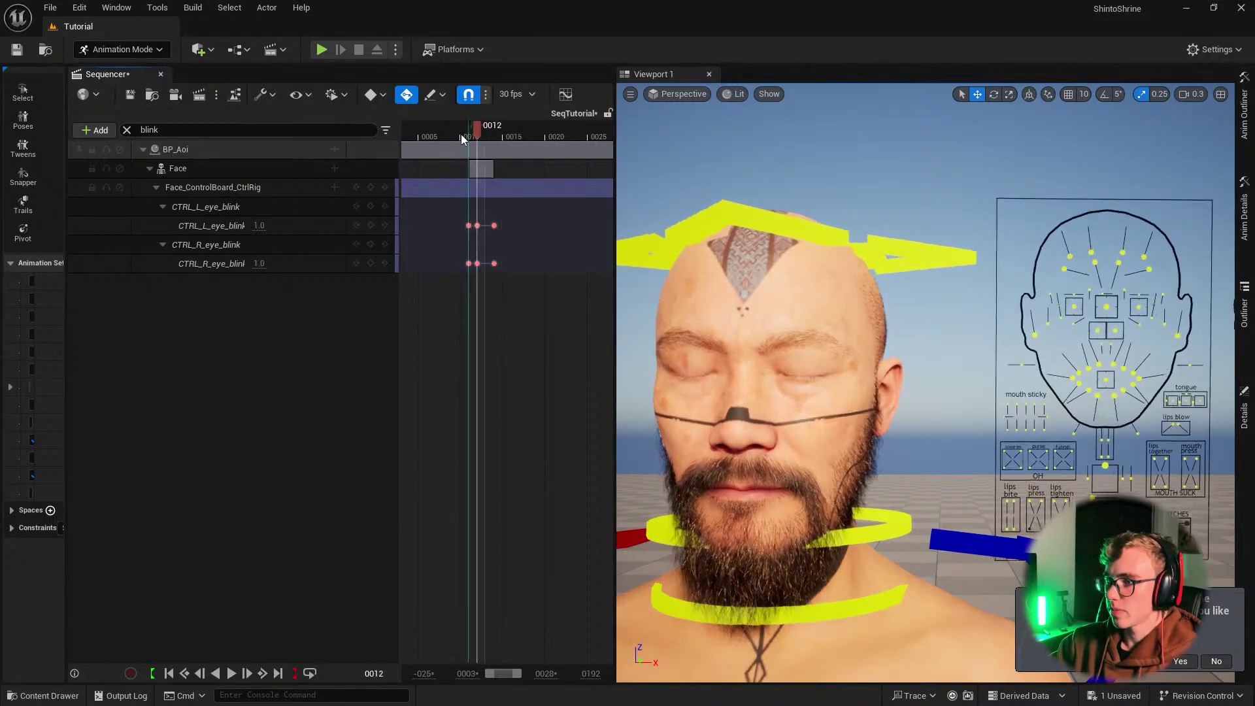
pyautogui.press('Right')
pyautogui.press('Right')
pyautogui.press('space')
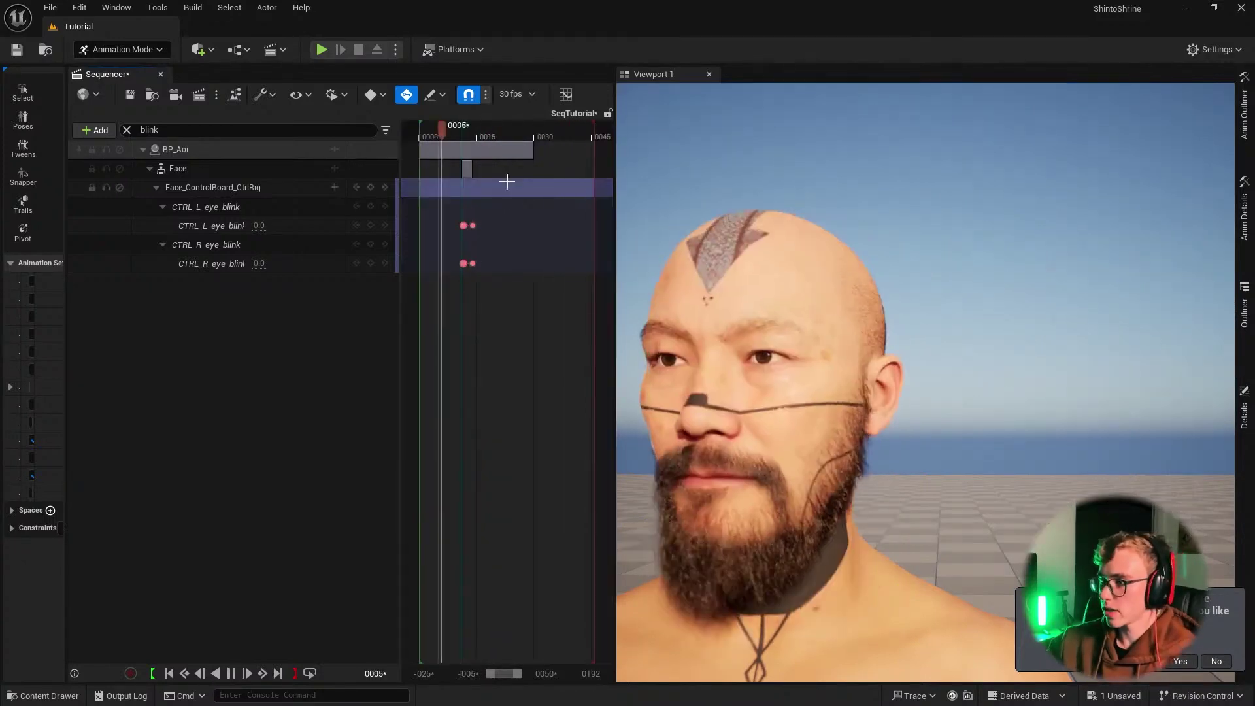
# Step: Collapse the blink rows, copy all blink keys, paste them at frame 0036 and play both blinks
pyautogui.click(163, 207)
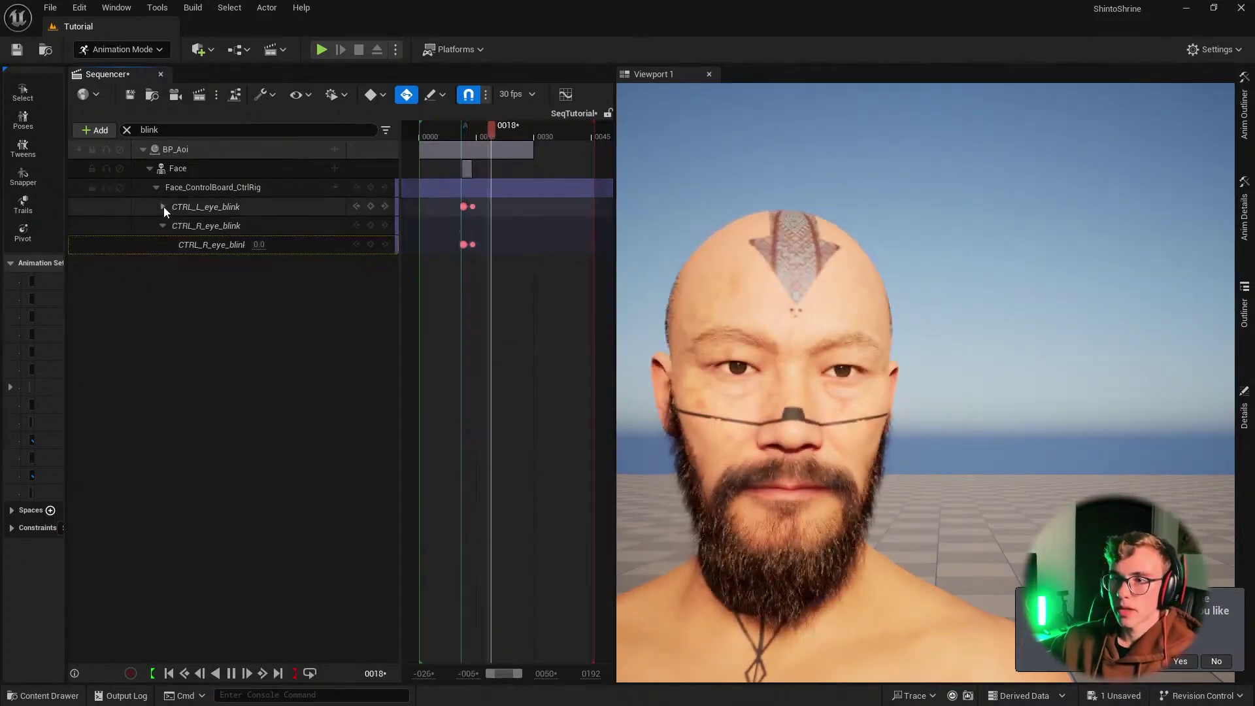
pyautogui.click(162, 226)
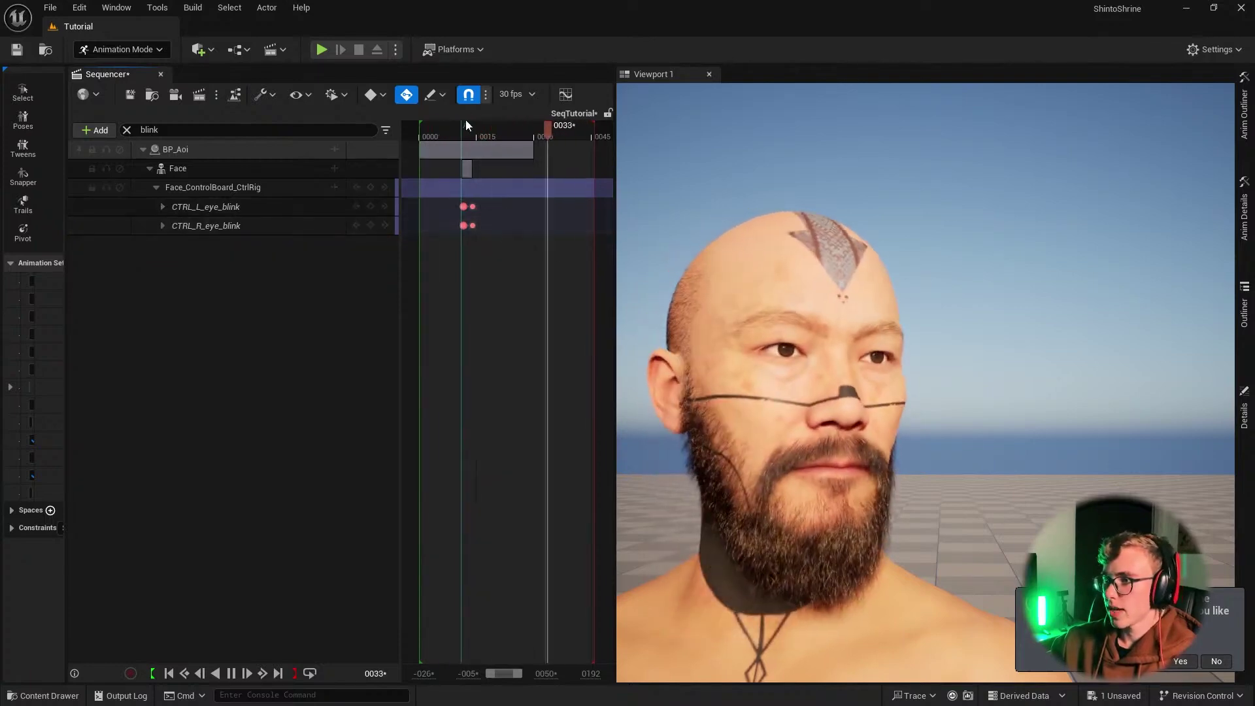
pyautogui.moveTo(515, 234); pyautogui.dragTo(448, 195)
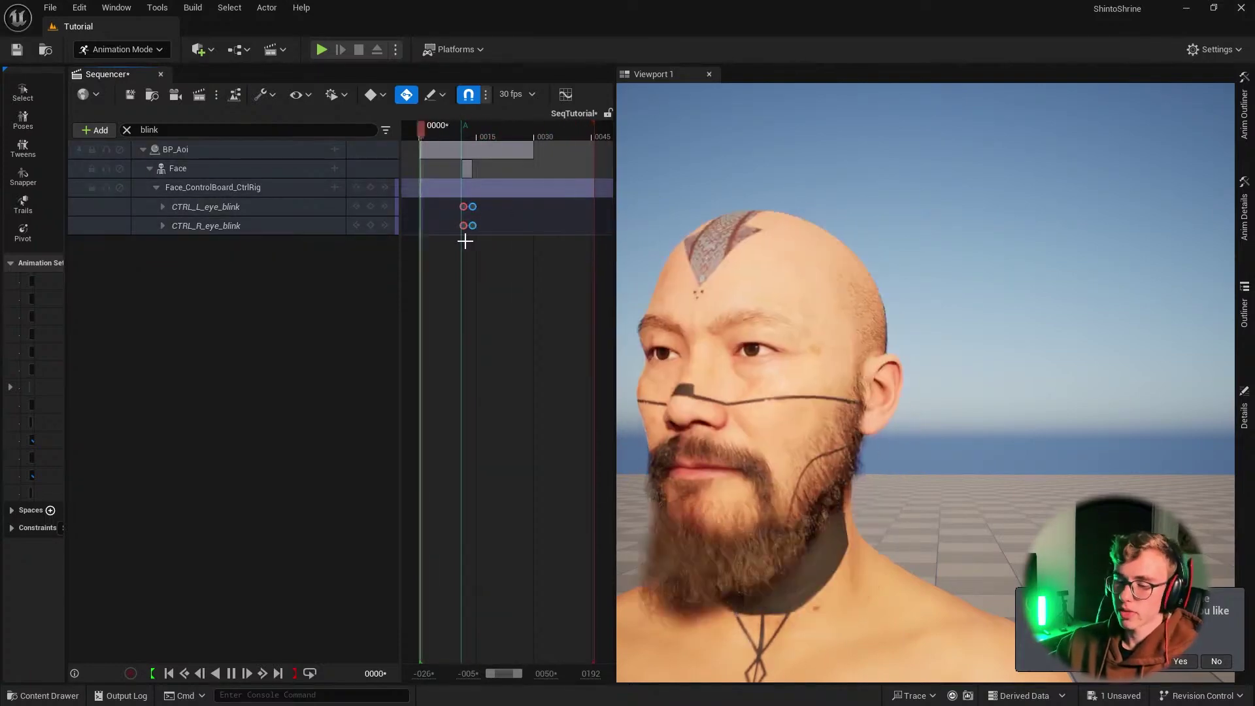
pyautogui.hotkey('ctrl', 'c')
pyautogui.press('space')
pyautogui.click(557, 131)
pyautogui.hotkey('ctrl', 'v')
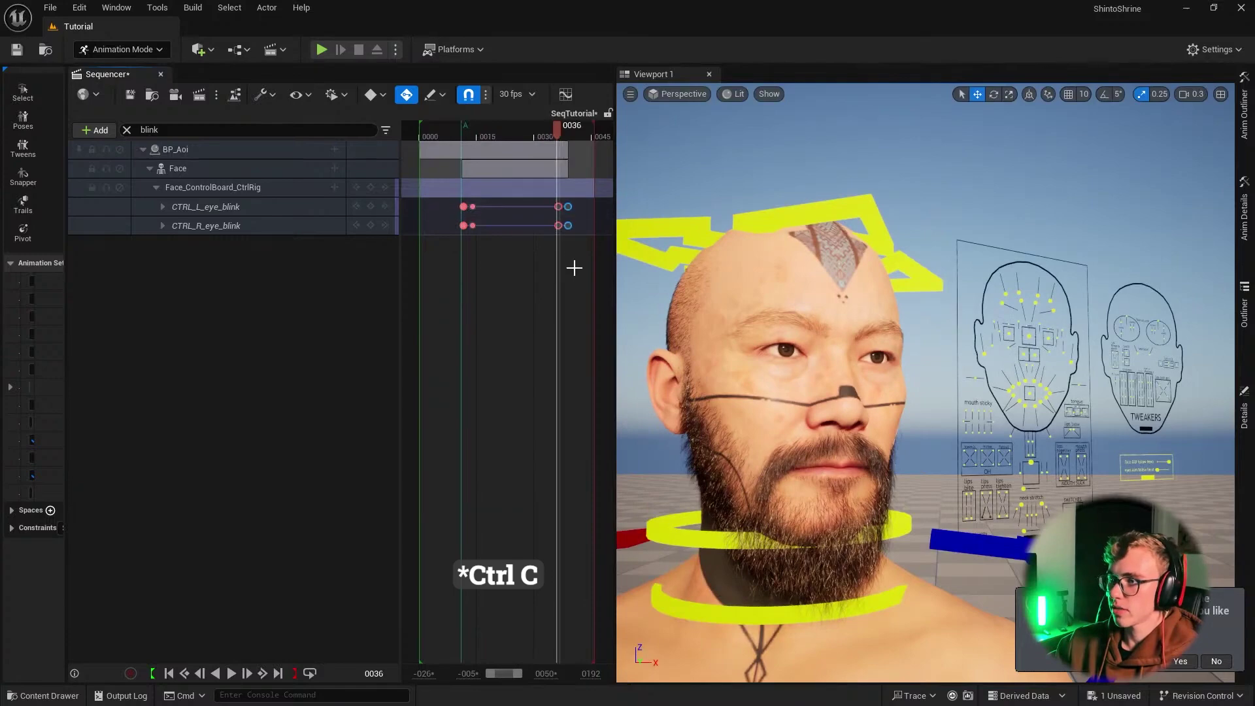
pyautogui.scroll(-2, 549, 126)
pyautogui.press('space')
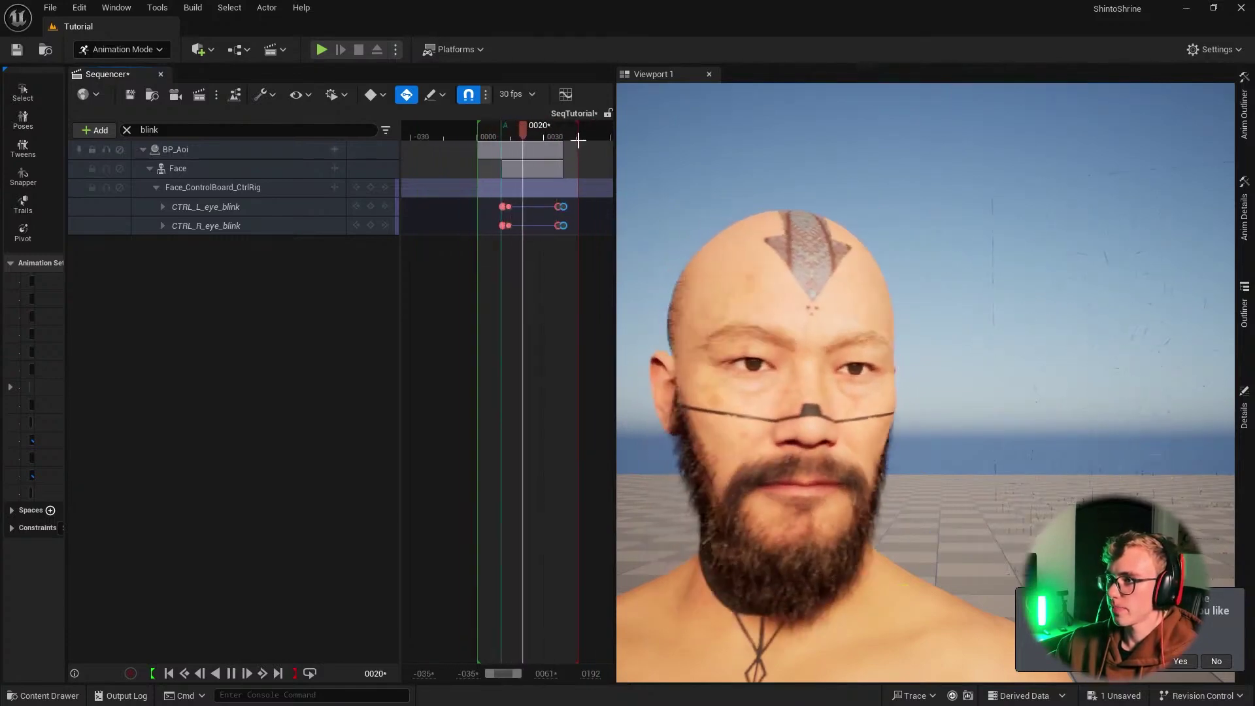